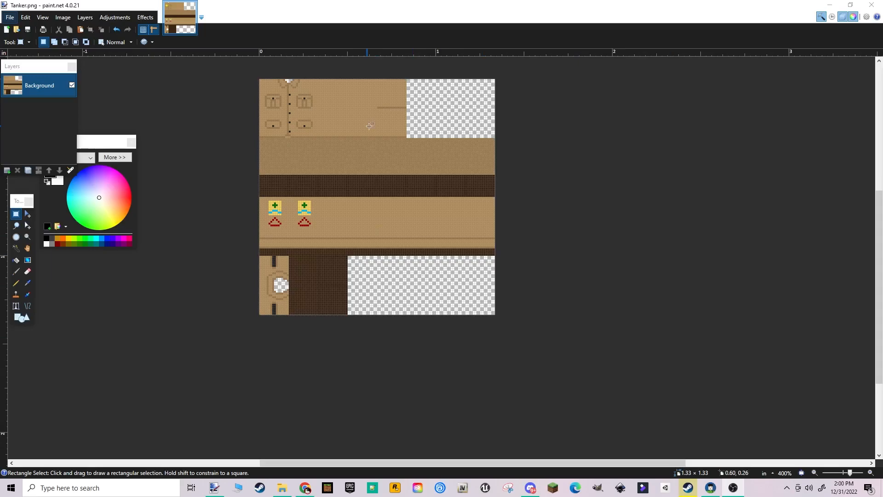
Switch to Steam and browse the local files of Unturned from the game library
{"action": "left_click", "coordinate": [689, 489]}
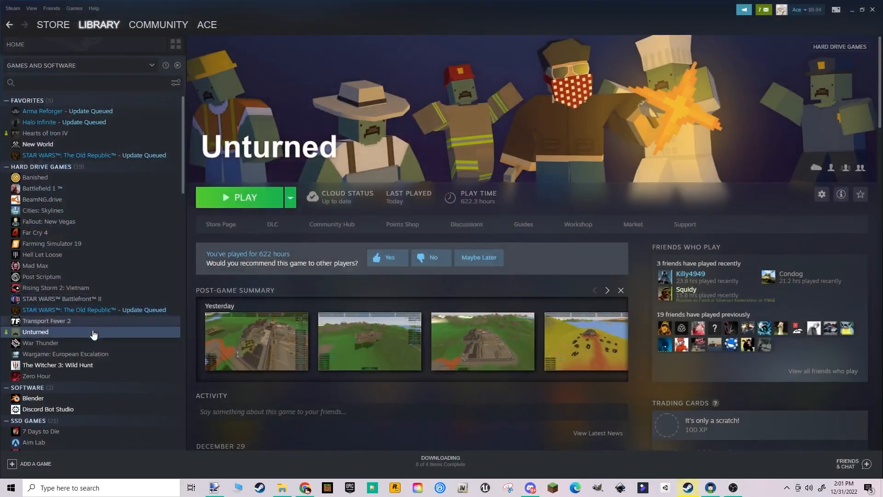
{"action": "right_click", "coordinate": [80, 333]}
{"action": "mouse_move", "coordinate": [123, 392]}
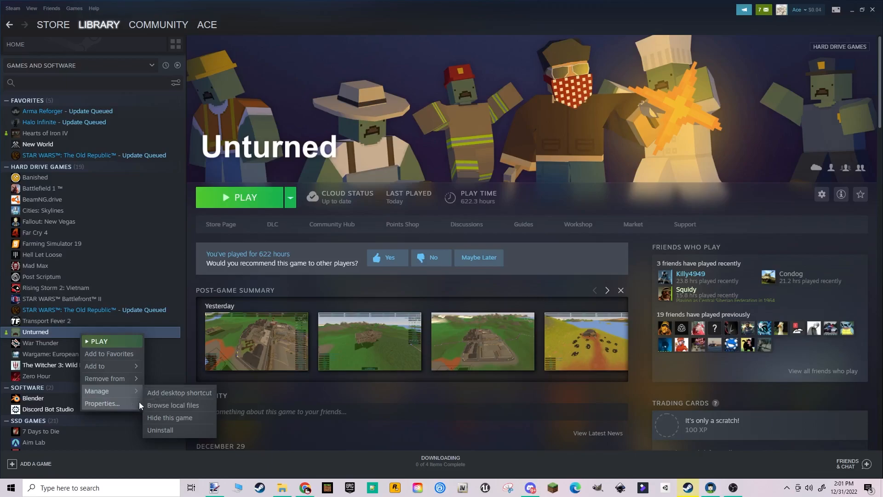
{"action": "left_click", "coordinate": [156, 405]}
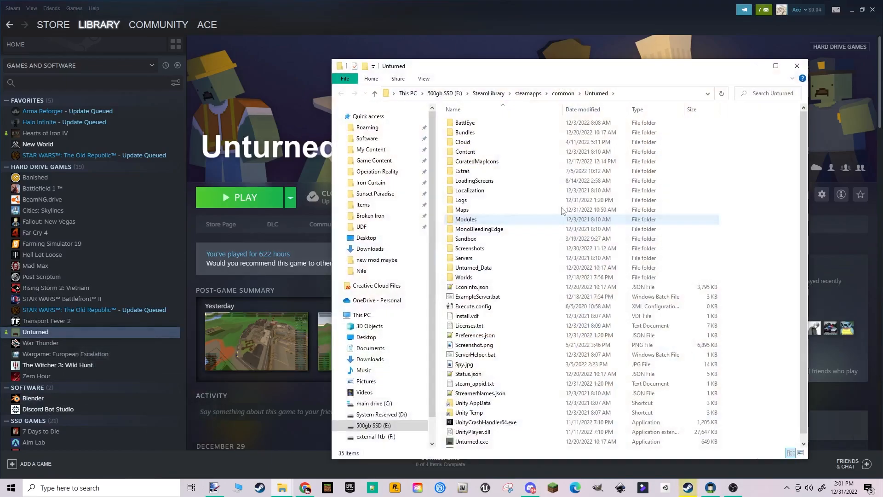
{"action": "left_click_drag", "start_coordinate": [508, 72], "coordinate": [424, 34]}
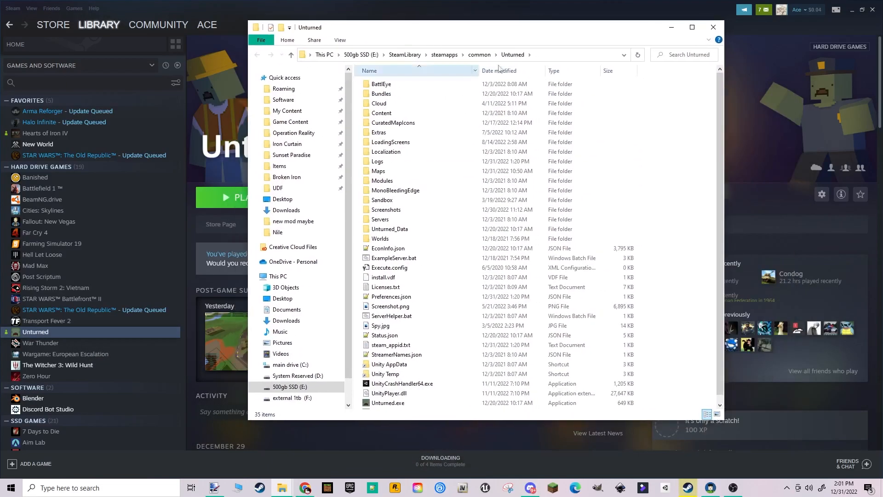
Open the Animation folder inside the game's Bundles > Sources directory
{"action": "double_click", "coordinate": [382, 94]}
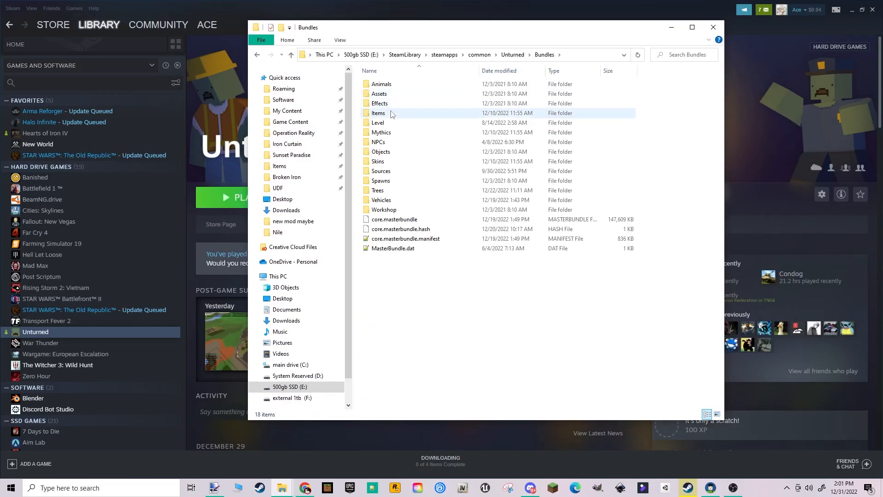
{"action": "double_click", "coordinate": [381, 171]}
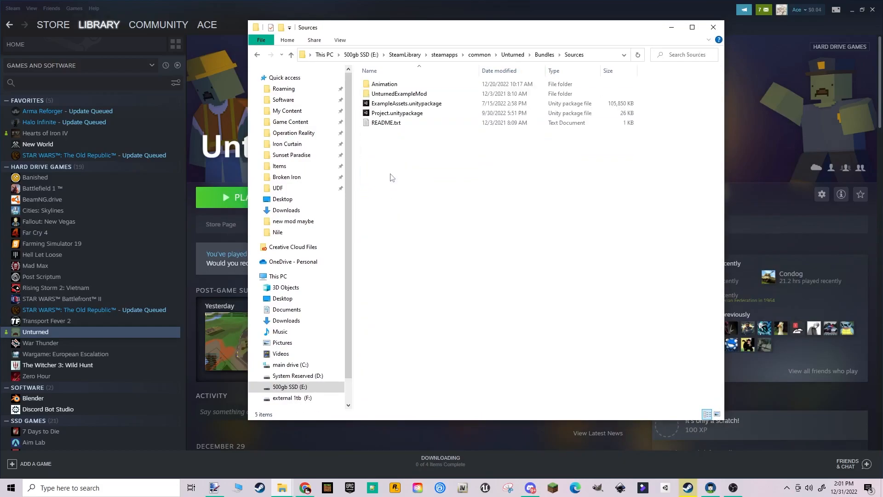
{"action": "double_click", "coordinate": [430, 95]}
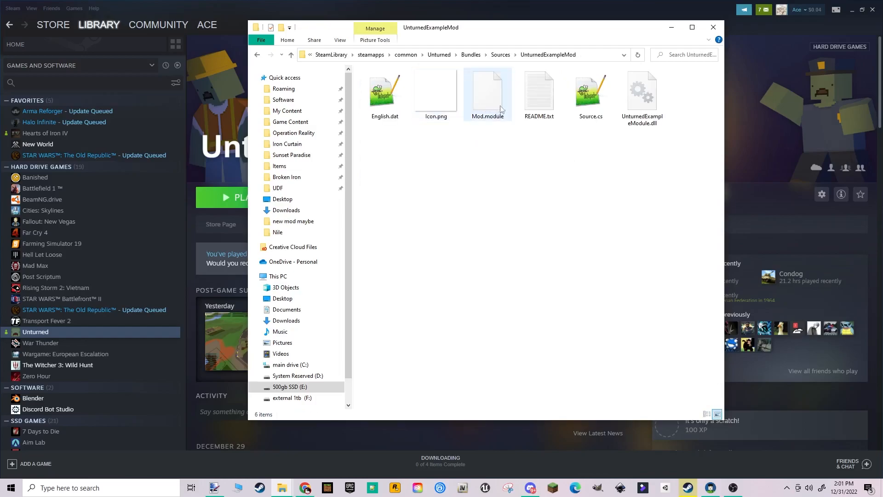
{"action": "left_click", "coordinate": [501, 54]}
{"action": "double_click", "coordinate": [412, 85]}
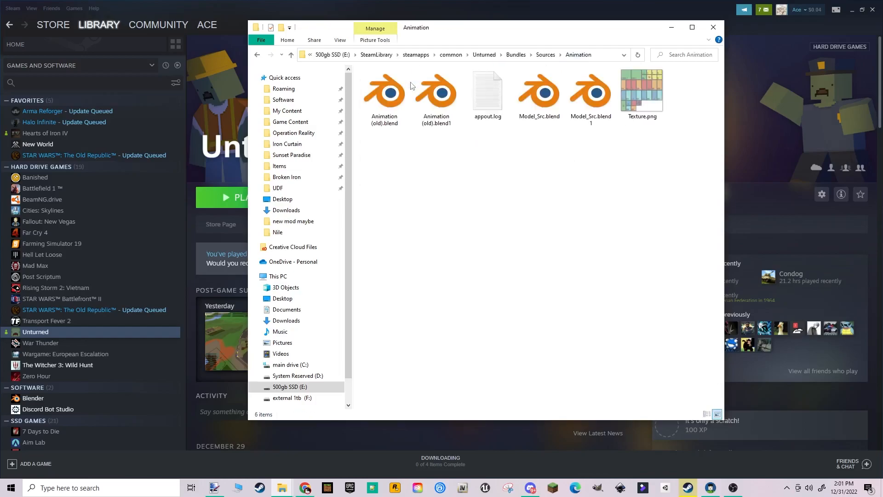
Preview Texture.png, close the preview, and open the file as a separate image in paint.net
{"action": "left_click", "coordinate": [644, 102]}
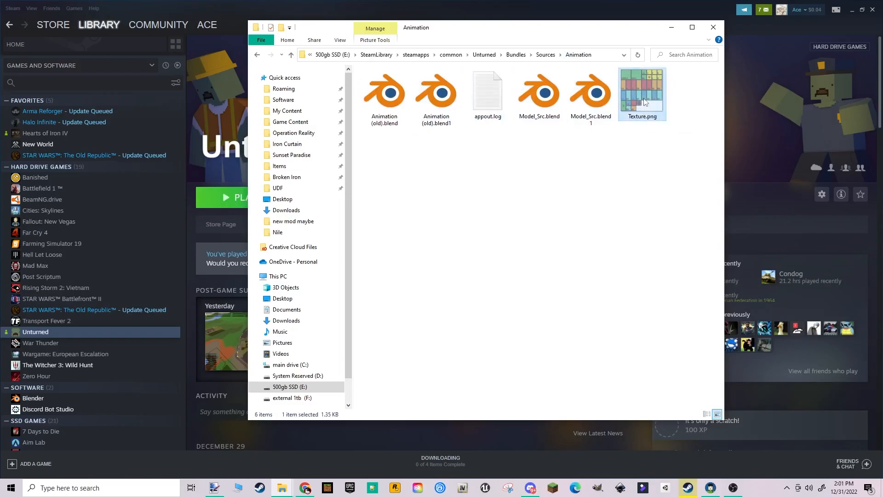
{"action": "double_click", "coordinate": [645, 102]}
{"action": "left_click", "coordinate": [854, 10]}
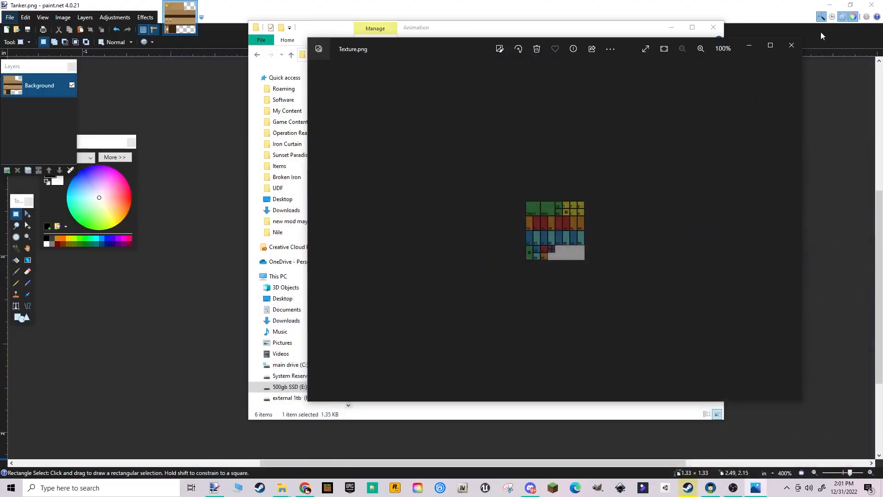
{"action": "left_click", "coordinate": [791, 45]}
{"action": "mouse_move", "coordinate": [643, 95]}
{"action": "left_mouse_down"}
{"action": "mouse_move", "coordinate": [341, 147]}
{"action": "mouse_move", "coordinate": [206, 107]}
{"action": "mouse_move", "coordinate": [285, 179]}
{"action": "left_mouse_up"}
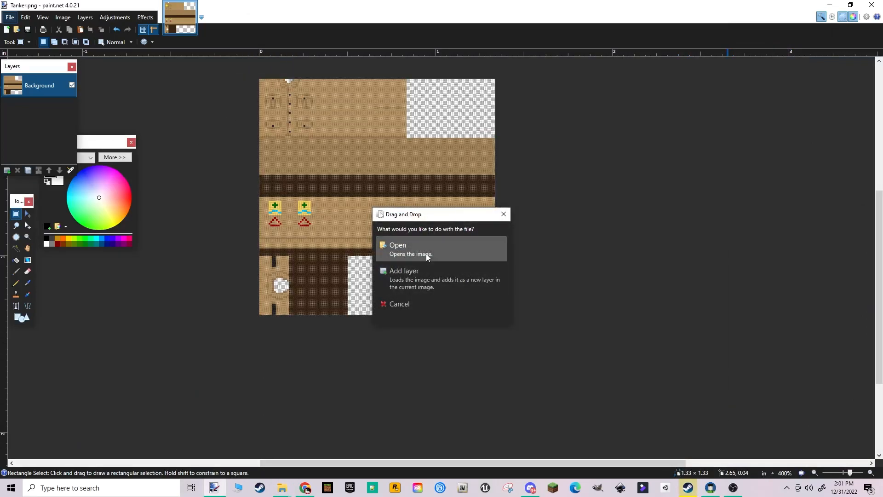
{"action": "left_click", "coordinate": [430, 253]}
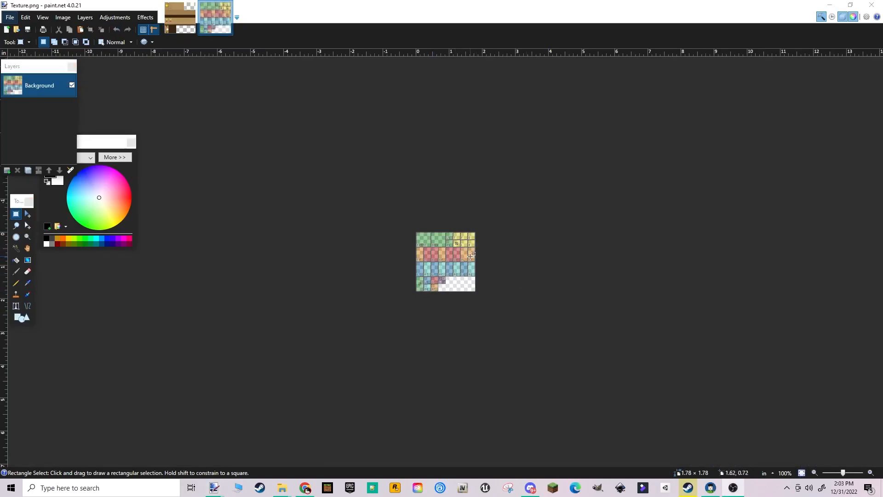
Add a new layer above the Background layer of the texture template
{"action": "scroll", "coordinate": [459, 298], "scroll_direction": "up", "scroll_amount": 3, "text": "ctrl"}
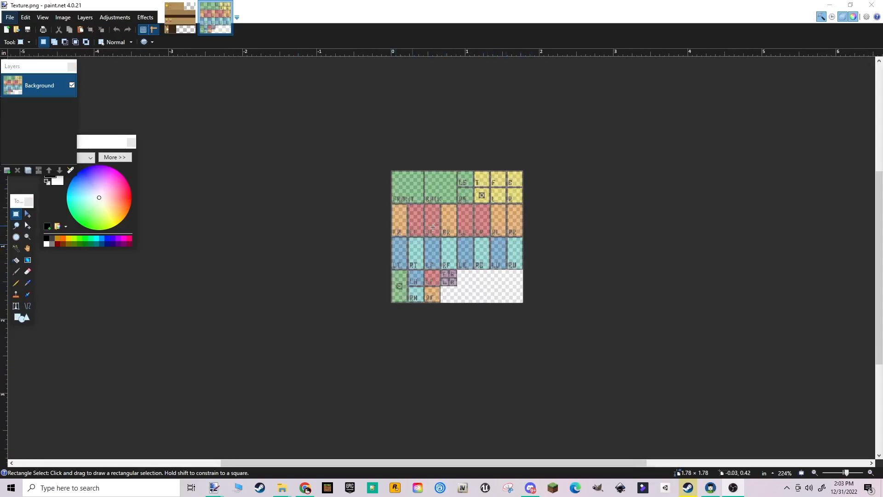
{"action": "scroll", "coordinate": [415, 224], "scroll_direction": "up", "scroll_amount": 2, "text": "ctrl"}
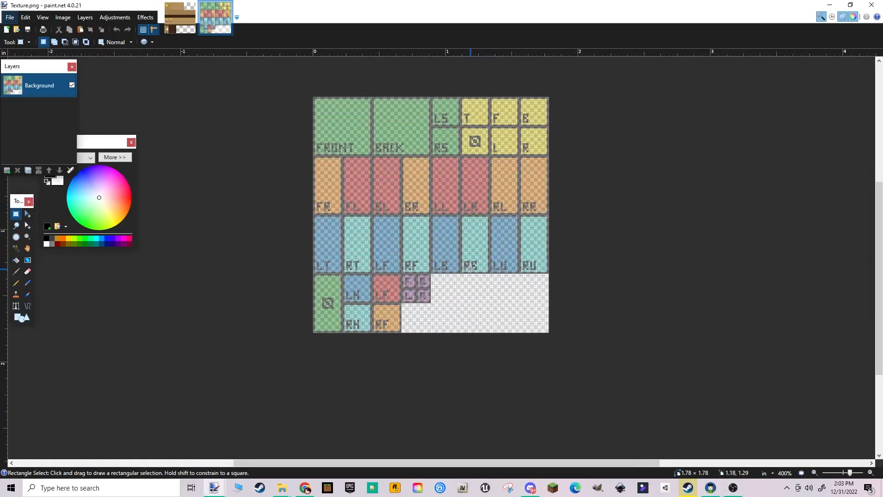
{"action": "left_click", "coordinate": [7, 170]}
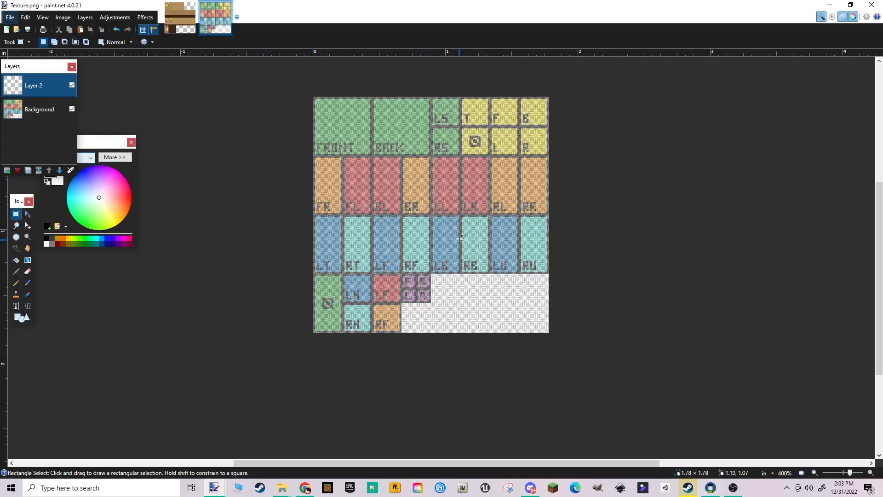
Select the FRONT square of the template and paint it solid red on Layer 2 with a brush width of 25
{"action": "scroll", "coordinate": [396, 166], "scroll_direction": "up", "scroll_amount": 4, "text": "ctrl"}
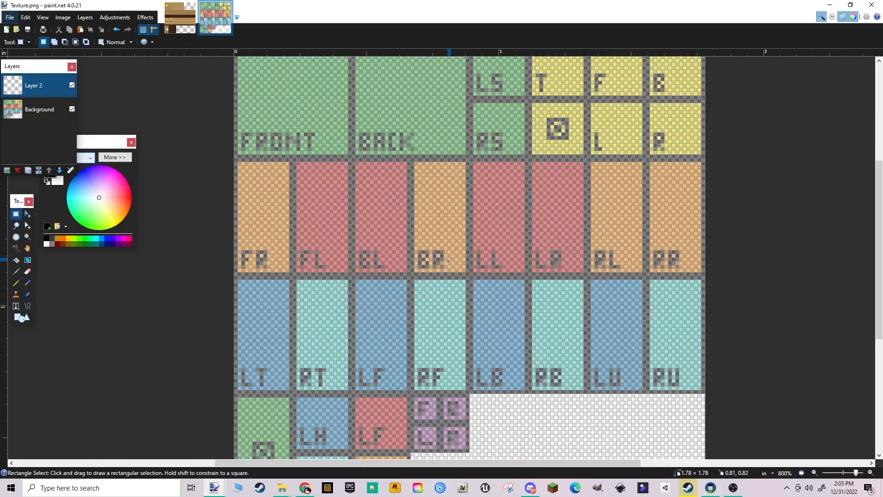
{"action": "middle_click_drag", "start_coordinate": [455, 261], "coordinate": [464, 170]}
{"action": "middle_click_drag", "start_coordinate": [536, 149], "coordinate": [527, 305]}
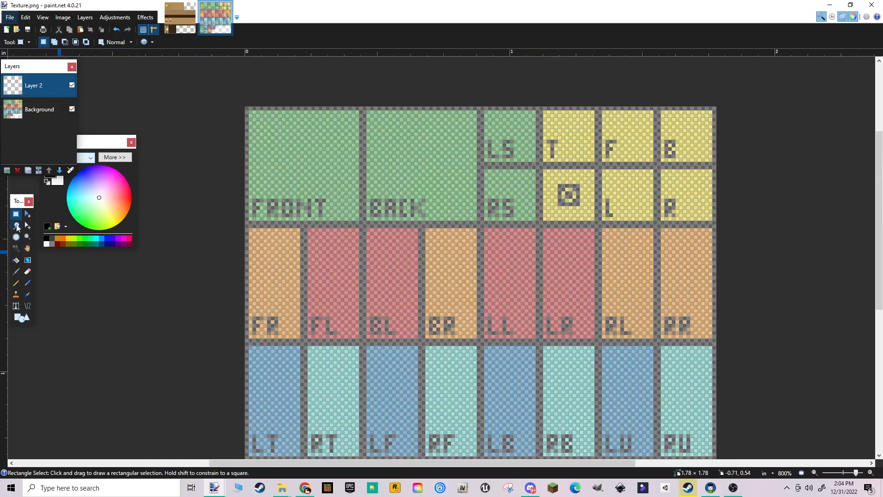
{"action": "scroll", "coordinate": [282, 235], "scroll_direction": "down", "scroll_amount": 5}
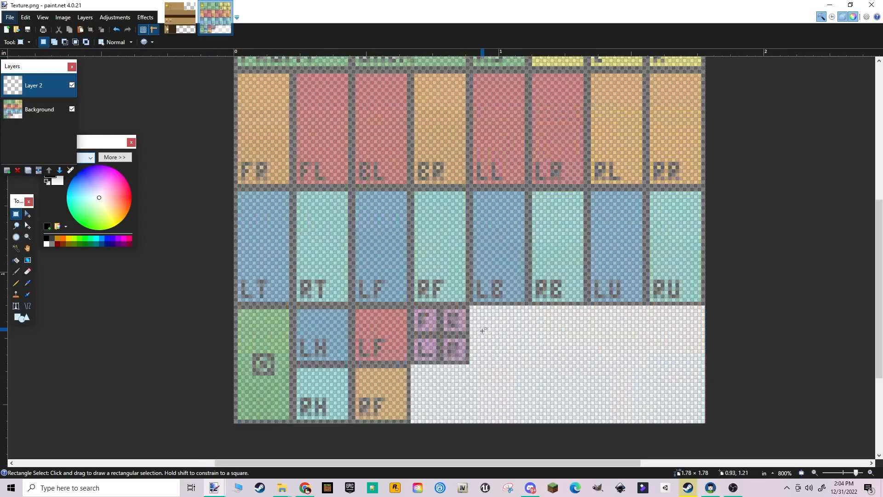
{"action": "scroll", "coordinate": [282, 235], "scroll_direction": "down", "scroll_amount": 5, "text": "ctrl"}
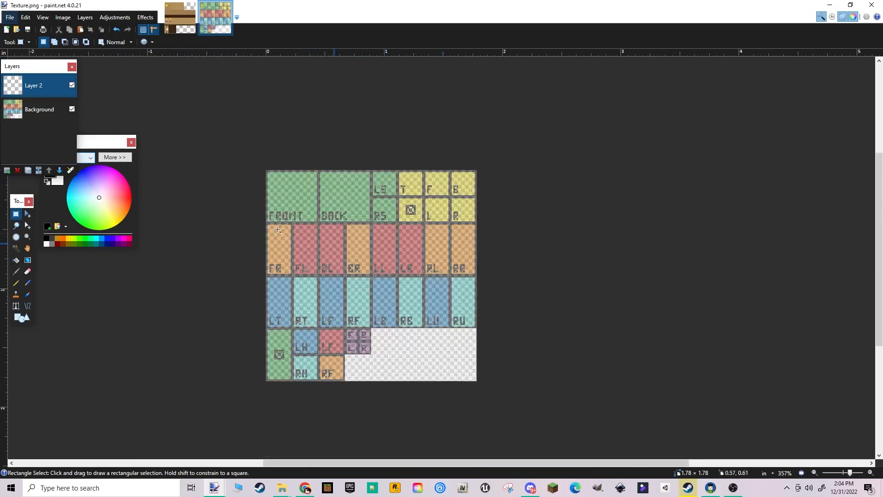
{"action": "scroll", "coordinate": [296, 237], "scroll_direction": "up", "scroll_amount": 3, "text": "ctrl"}
{"action": "left_click_drag", "start_coordinate": [251, 170], "coordinate": [355, 271]}
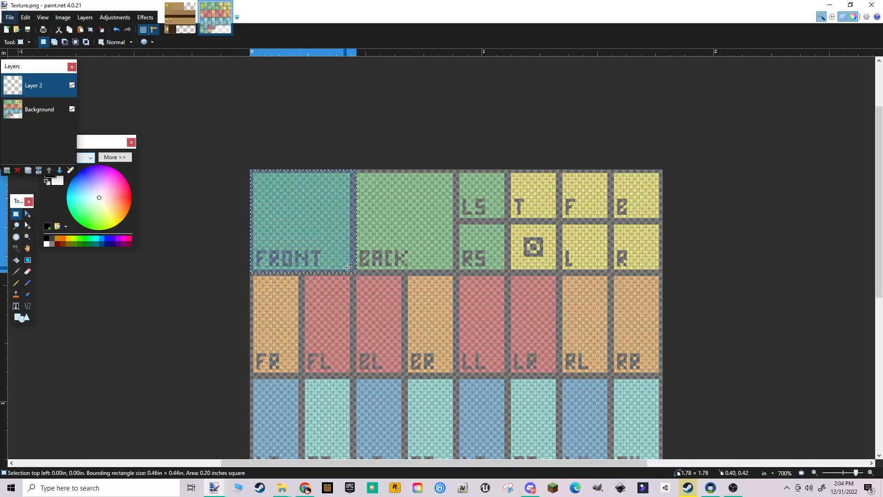
{"action": "scroll", "coordinate": [348, 267], "scroll_direction": "up", "scroll_amount": 3, "text": "ctrl"}
{"action": "left_click_drag", "start_coordinate": [191, 101], "coordinate": [365, 275]}
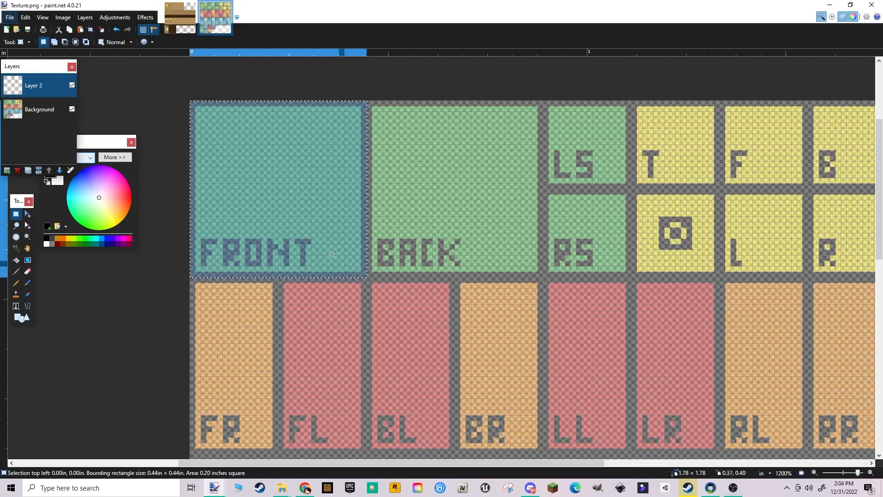
{"action": "key", "text": "b"}
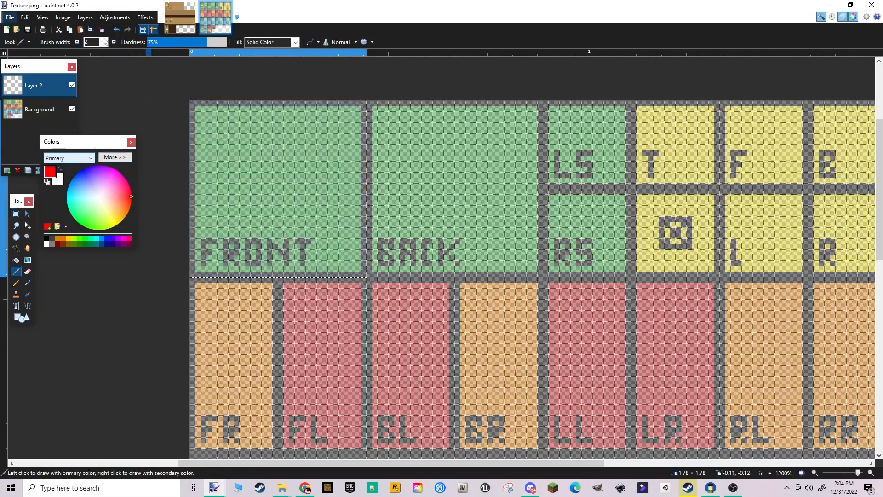
{"action": "scroll", "coordinate": [104, 44], "scroll_direction": "down", "scroll_amount": 4}
{"action": "left_click_drag", "start_coordinate": [198, 138], "coordinate": [326, 207]}
Select the BACK square of the template and paint it solid orange on Layer 2
{"action": "left_click", "coordinate": [16, 214]}
{"action": "left_click_drag", "start_coordinate": [367, 101], "coordinate": [540, 272]}
{"action": "left_click", "coordinate": [63, 238]}
{"action": "key", "text": "b"}
{"action": "mouse_move", "coordinate": [405, 147]}
{"action": "left_mouse_down"}
{"action": "mouse_move", "coordinate": [480, 184]}
{"action": "mouse_move", "coordinate": [403, 313]}
{"action": "left_mouse_up"}
Select the LS and RS tiles together and paint them solid green on Layer 2
{"action": "scroll", "coordinate": [164, 205], "scroll_direction": "right", "scroll_amount": 6}
{"action": "scroll", "coordinate": [164, 205], "scroll_direction": "up", "scroll_amount": 1}
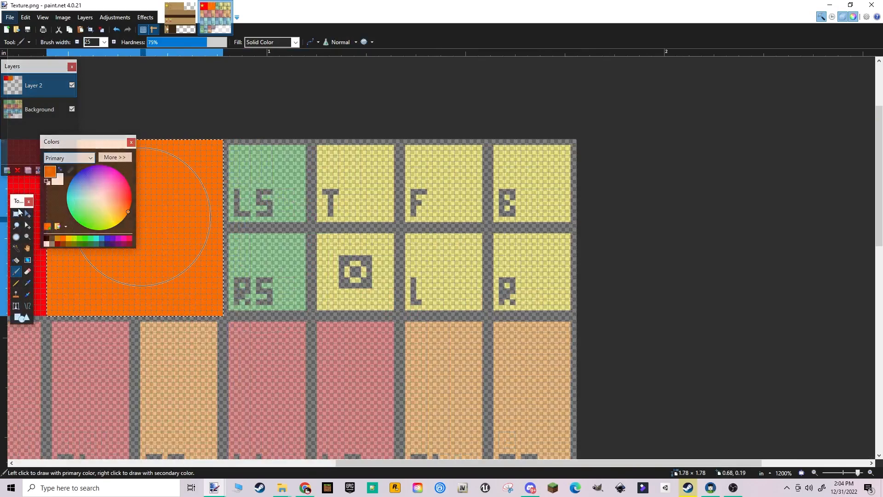
{"action": "key", "text": "s"}
{"action": "mouse_move", "coordinate": [224, 141]}
{"action": "left_mouse_down"}
{"action": "mouse_move", "coordinate": [308, 313]}
{"action": "mouse_move", "coordinate": [266, 138]}
{"action": "left_mouse_up"}
{"action": "left_click", "coordinate": [86, 238]}
{"action": "key", "text": "b"}
{"action": "left_click", "coordinate": [260, 318]}
{"action": "left_click", "coordinate": [16, 214]}
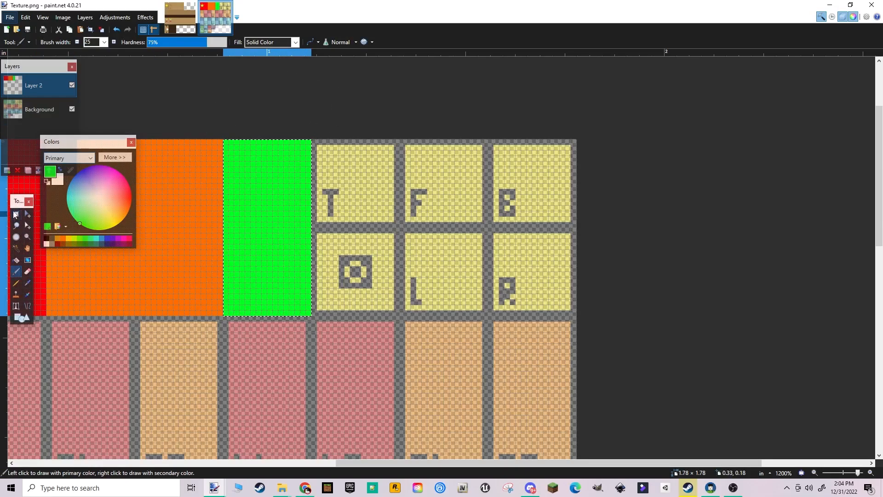
{"action": "scroll", "coordinate": [670, 270], "scroll_direction": "down", "scroll_amount": 1}
{"action": "scroll", "coordinate": [670, 270], "scroll_direction": "left", "scroll_amount": 1}
{"action": "left_click_drag", "start_coordinate": [641, 274], "coordinate": [370, 88]}
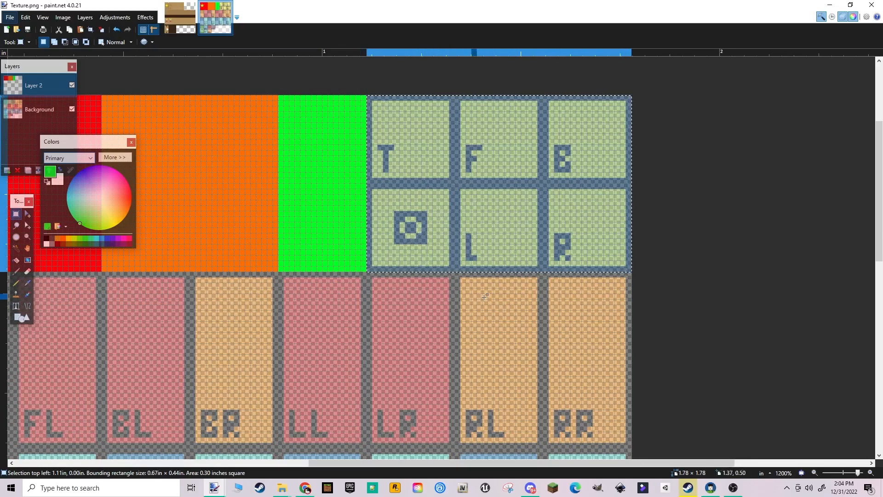
Select the entire template row from FR to RR and paint it solid blue on Layer 2
{"action": "scroll", "coordinate": [613, 150], "scroll_direction": "down", "scroll_amount": 3}
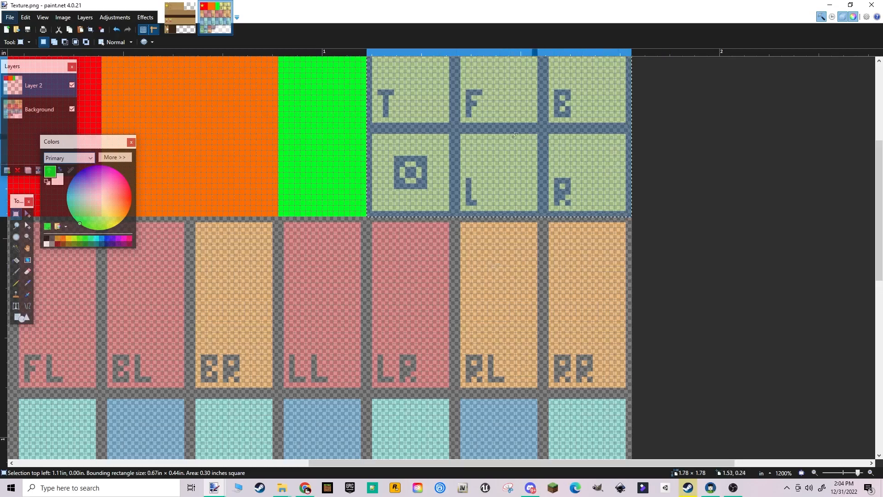
{"action": "scroll", "coordinate": [467, 192], "scroll_direction": "down", "scroll_amount": 3}
{"action": "scroll", "coordinate": [468, 191], "scroll_direction": "left", "scroll_amount": 6, "text": "shift"}
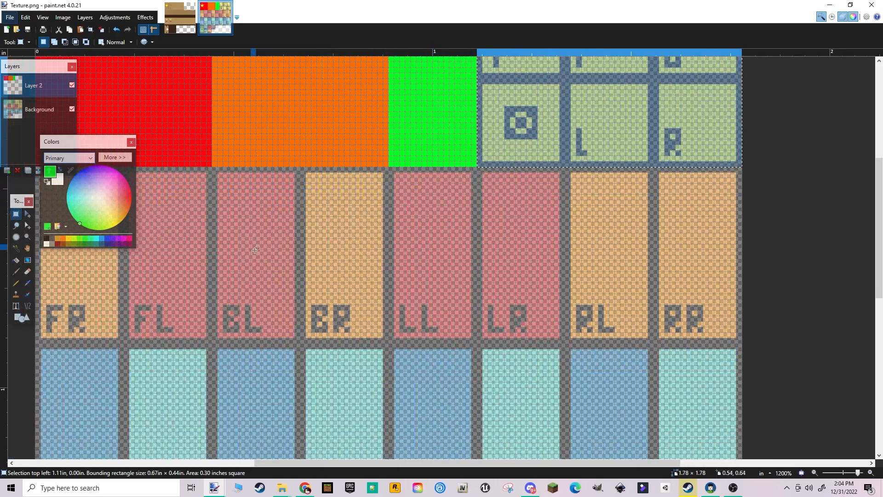
{"action": "scroll", "coordinate": [501, 209], "scroll_direction": "down", "scroll_amount": 3}
{"action": "scroll", "coordinate": [501, 209], "scroll_direction": "left", "scroll_amount": 6, "text": "shift"}
{"action": "middle_click_drag", "start_coordinate": [501, 209], "coordinate": [517, 204]}
{"action": "left_click_drag", "start_coordinate": [182, 120], "coordinate": [842, 291]}
{"action": "left_click", "coordinate": [79, 172]}
{"action": "scroll", "coordinate": [395, 210], "scroll_direction": "down", "scroll_amount": 3, "text": "ctrl"}
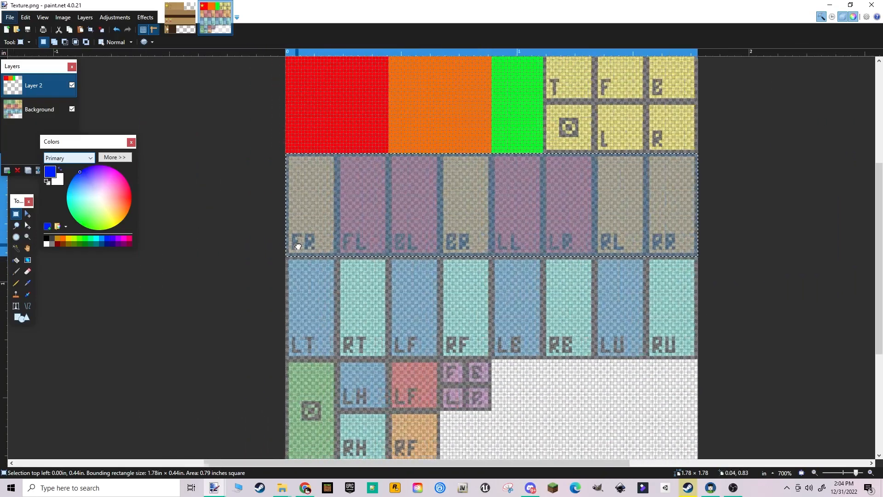
{"action": "scroll", "coordinate": [255, 246], "scroll_direction": "up", "scroll_amount": 2, "text": "ctrl"}
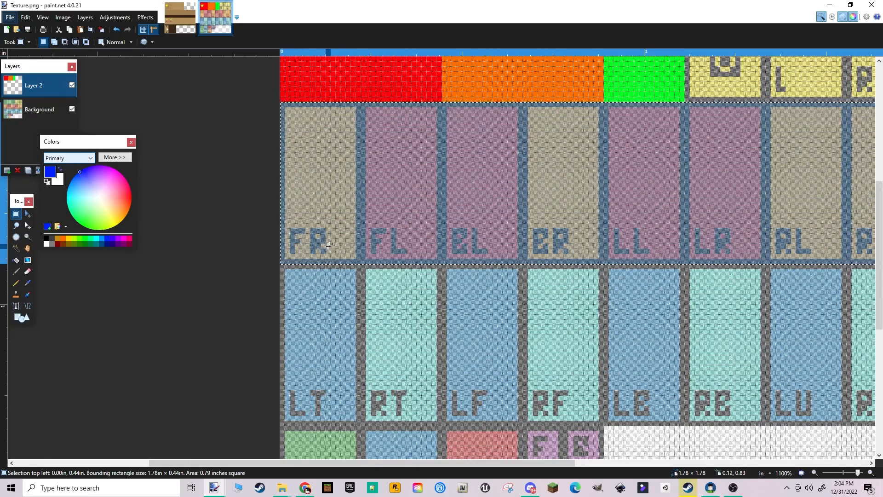
{"action": "scroll", "coordinate": [544, 231], "scroll_direction": "right", "scroll_amount": 3, "text": "shift"}
{"action": "scroll", "coordinate": [543, 230], "scroll_direction": "down", "scroll_amount": 5, "text": "ctrl"}
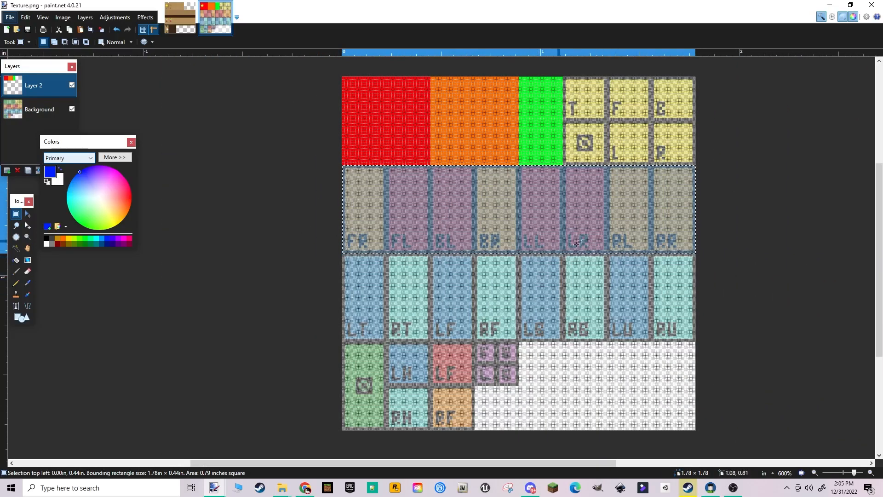
{"action": "key", "text": "b"}
{"action": "mouse_move", "coordinate": [350, 207]}
{"action": "left_mouse_down"}
{"action": "mouse_move", "coordinate": [389, 189]}
{"action": "mouse_move", "coordinate": [789, 270]}
{"action": "mouse_move", "coordinate": [556, 153]}
{"action": "left_mouse_up"}
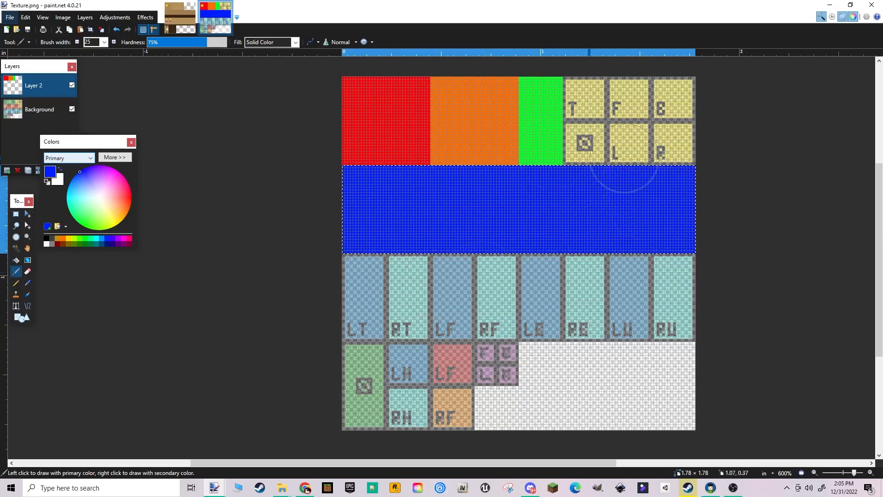
Select the entire template row from LT to RU and paint it solid yellow on Layer 2
{"action": "key", "text": "s"}
{"action": "scroll", "coordinate": [325, 288], "scroll_direction": "down", "scroll_amount": 2}
{"action": "scroll", "coordinate": [334, 221], "scroll_direction": "up", "scroll_amount": 3, "text": "ctrl"}
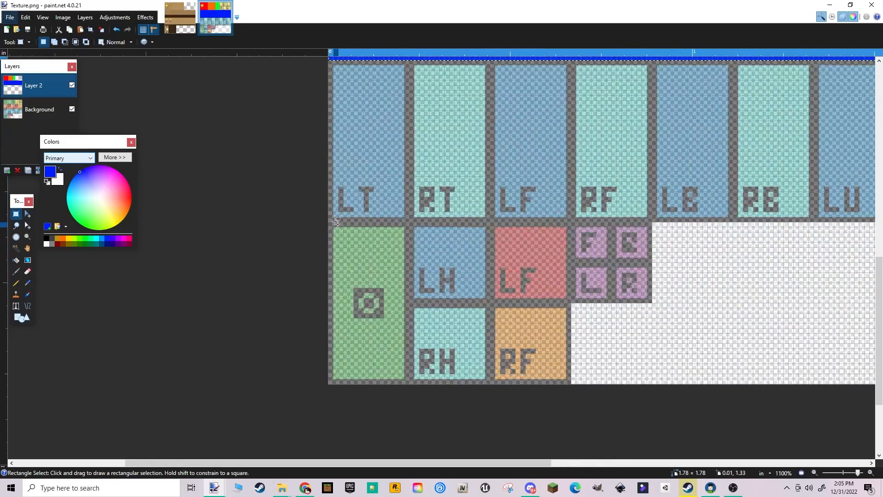
{"action": "left_click_drag", "start_coordinate": [336, 220], "coordinate": [882, 305]}
{"action": "scroll", "coordinate": [514, 302], "scroll_direction": "down", "scroll_amount": 2, "text": "ctrl"}
{"action": "left_click_drag", "start_coordinate": [252, 298], "coordinate": [731, 414]}
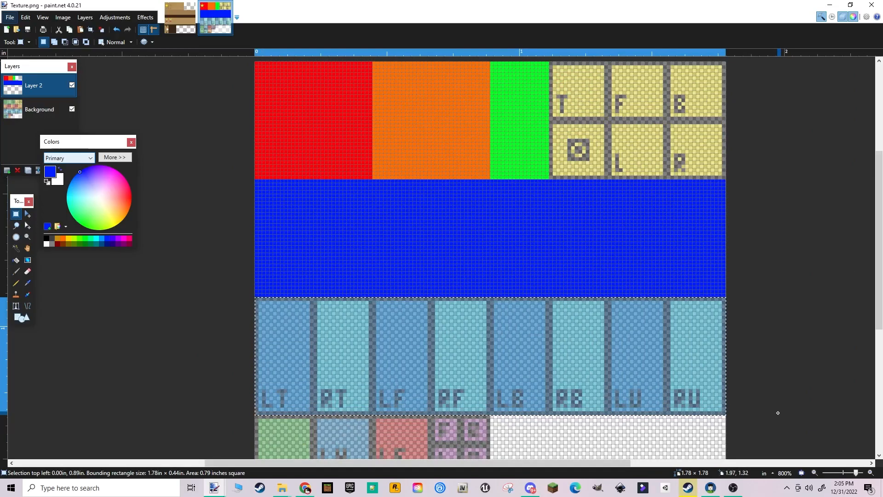
{"action": "scroll", "coordinate": [174, 198], "scroll_direction": "down", "scroll_amount": 3}
{"action": "left_click", "coordinate": [109, 211]}
{"action": "key", "text": "b"}
{"action": "mouse_move", "coordinate": [298, 136]}
{"action": "left_mouse_down"}
{"action": "mouse_move", "coordinate": [598, 167]}
{"action": "mouse_move", "coordinate": [168, 203]}
{"action": "mouse_move", "coordinate": [574, 230]}
{"action": "mouse_move", "coordinate": [651, 165]}
{"action": "left_mouse_up"}
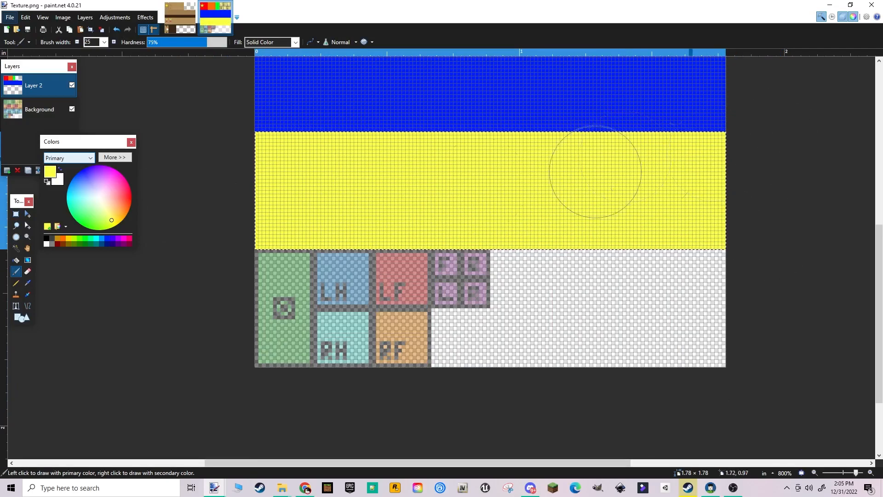
Select the tall tile with the square symbol below LT and paint it solid green on Layer 2
{"action": "key", "text": "s"}
{"action": "scroll", "coordinate": [260, 336], "scroll_direction": "up", "scroll_amount": 3, "text": "ctrl"}
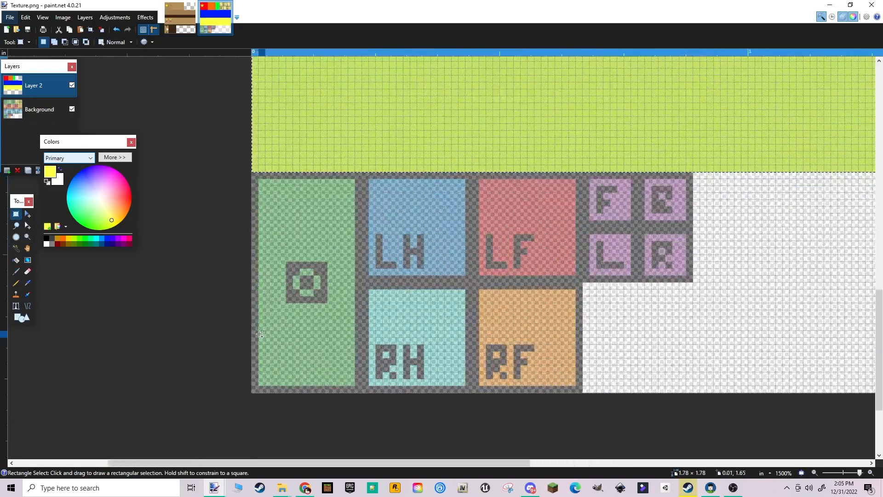
{"action": "left_click_drag", "start_coordinate": [251, 173], "coordinate": [362, 393]}
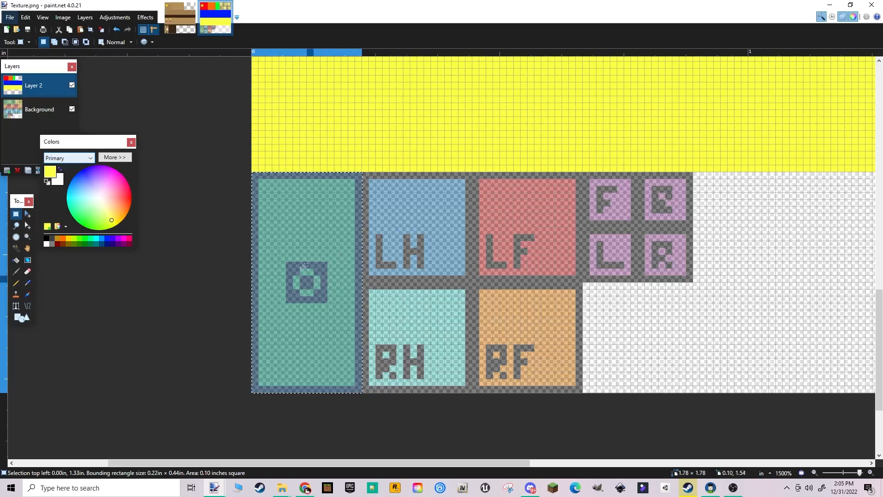
{"action": "left_click", "coordinate": [89, 223]}
{"action": "key", "text": "b"}
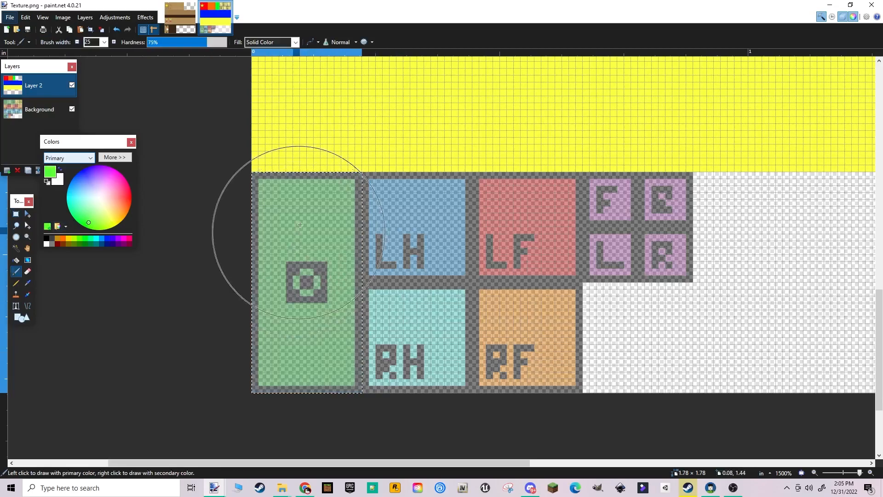
{"action": "left_click_drag", "start_coordinate": [299, 228], "coordinate": [335, 142]}
Select the LF and RF tiles together in the template's bottom row
{"action": "key", "text": "s"}
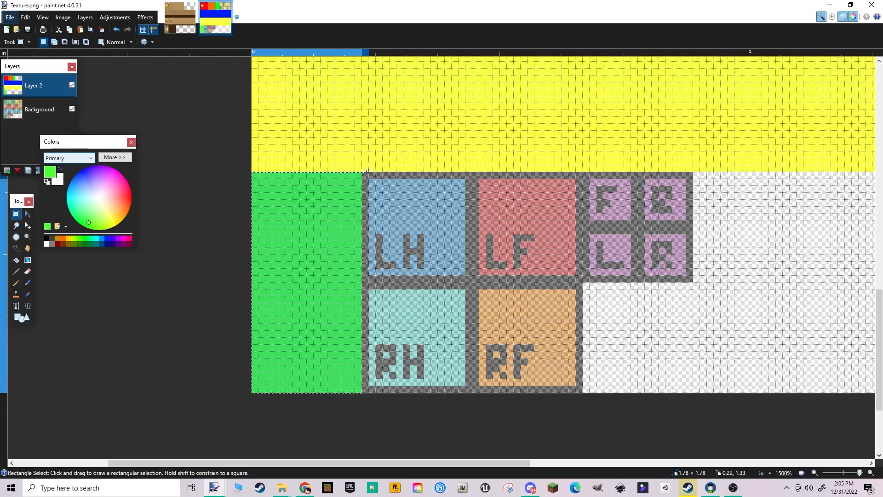
{"action": "scroll", "coordinate": [367, 172], "scroll_direction": "up", "scroll_amount": 4}
{"action": "scroll", "coordinate": [394, 177], "scroll_direction": "down", "scroll_amount": 5}
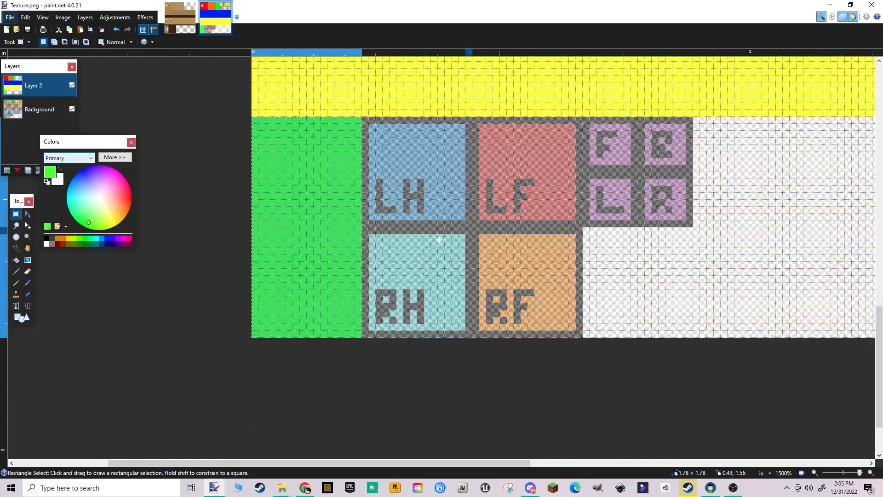
{"action": "middle_click_drag", "start_coordinate": [575, 217], "coordinate": [472, 203]}
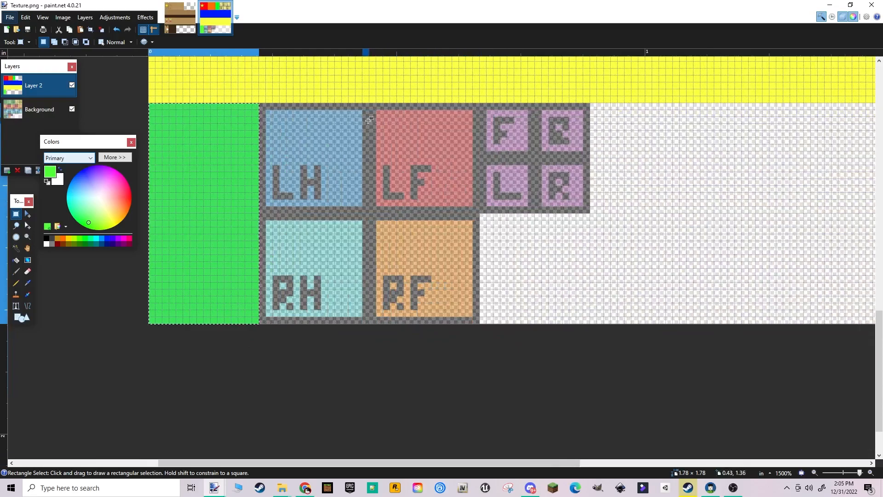
{"action": "left_click_drag", "start_coordinate": [375, 104], "coordinate": [473, 331]}
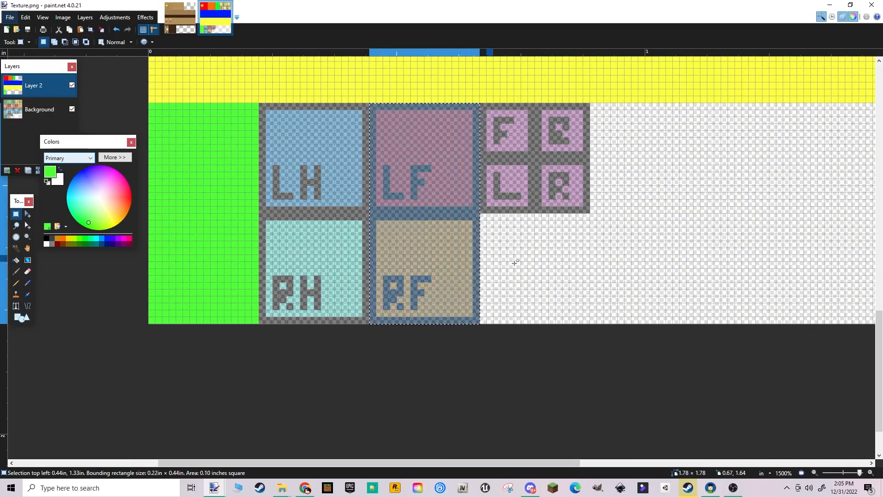
{"action": "middle_click_drag", "start_coordinate": [499, 236], "coordinate": [438, 264]}
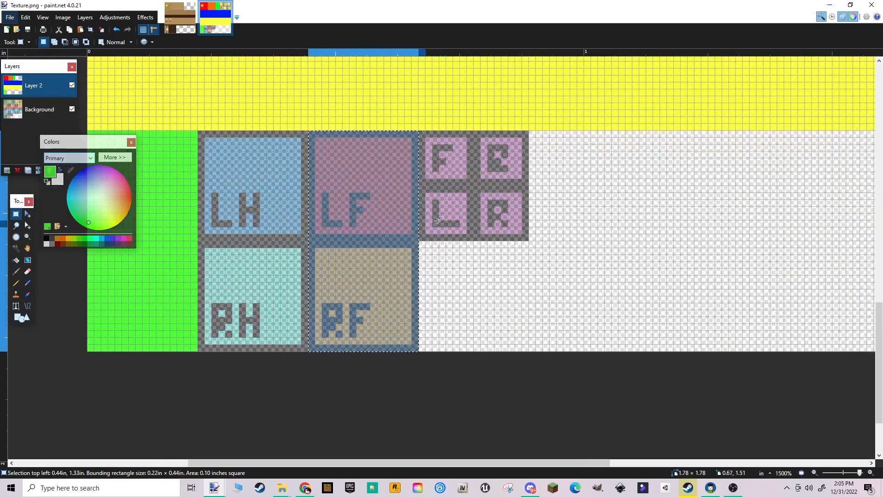
Select the block of four small purple tiles beside LF and clear the selection
{"action": "left_click_drag", "start_coordinate": [419, 131], "coordinate": [529, 241]}
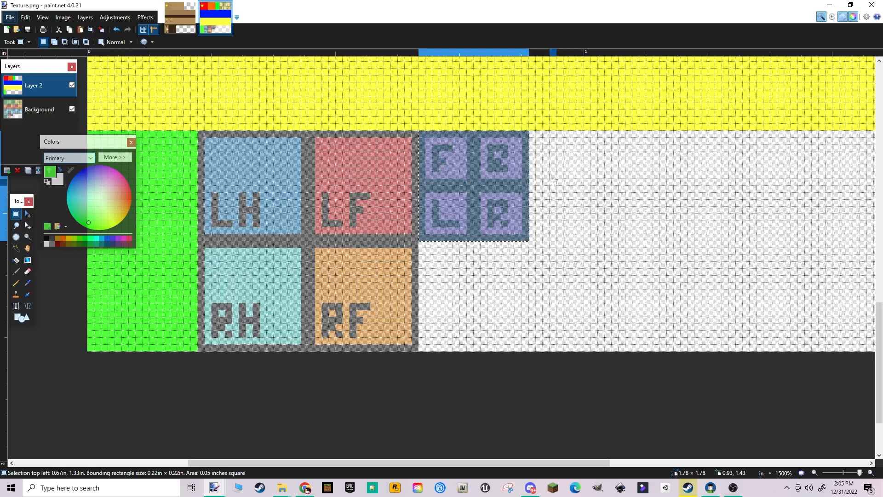
{"action": "scroll", "coordinate": [646, 194], "scroll_direction": "down", "scroll_amount": 4, "text": "ctrl"}
{"action": "scroll", "coordinate": [694, 337], "scroll_direction": "down", "scroll_amount": 2, "text": "ctrl"}
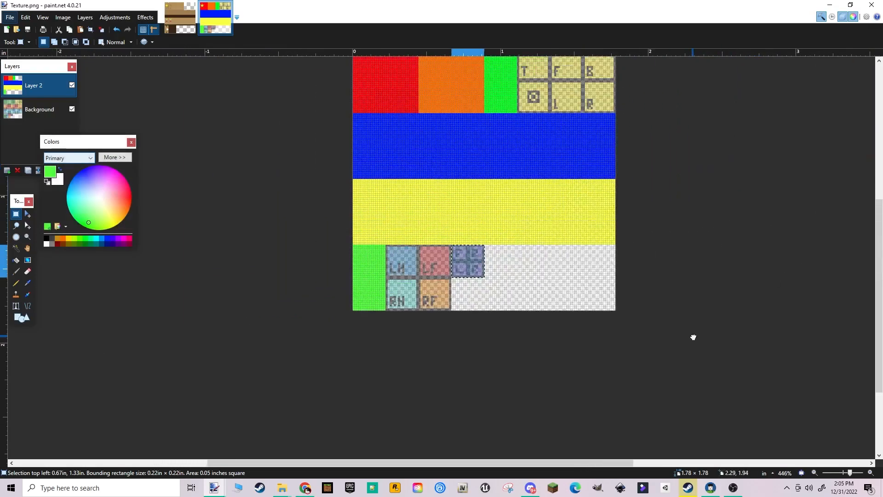
{"action": "mouse_move", "coordinate": [620, 249]}
{"action": "middle_mouse_down"}
{"action": "mouse_move", "coordinate": [643, 254]}
{"action": "mouse_move", "coordinate": [646, 218]}
{"action": "middle_mouse_up"}
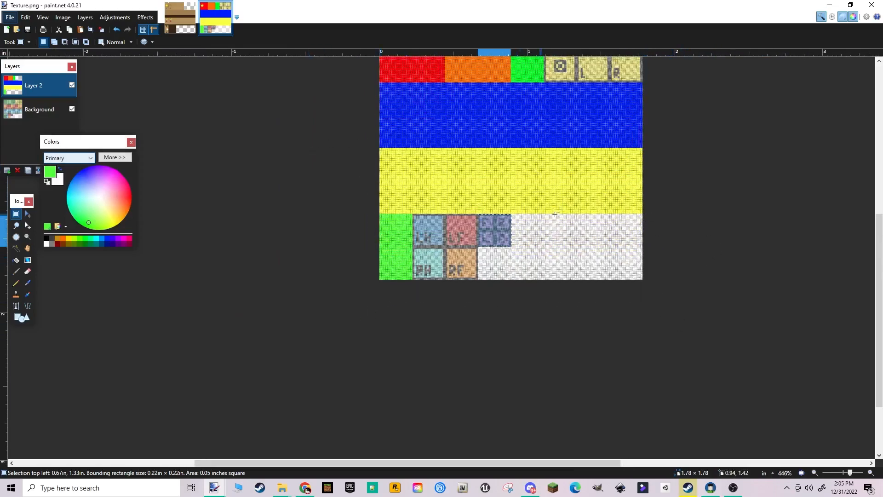
{"action": "left_click", "coordinate": [647, 254]}
{"action": "middle_click_drag", "start_coordinate": [601, 193], "coordinate": [593, 239]}
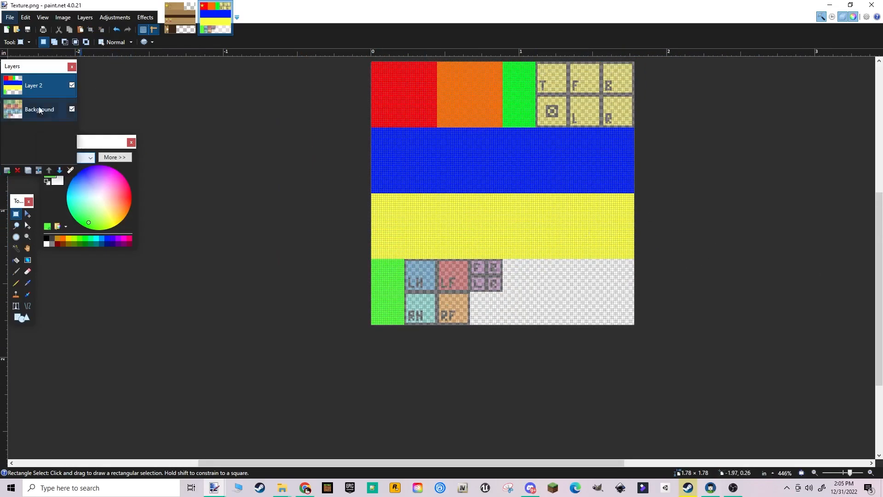
Delete the painted Layer 2 and add a new empty layer above the background
{"action": "left_click", "coordinate": [17, 171]}
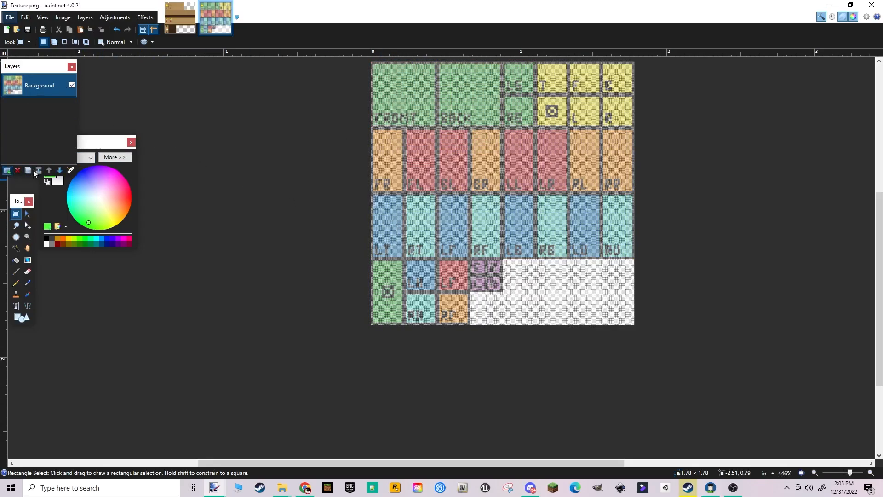
{"action": "left_click", "coordinate": [7, 170]}
Select the upper part of the FR to RR row above its labels and paint it solid light blue
{"action": "left_click", "coordinate": [95, 195]}
{"action": "left_click_drag", "start_coordinate": [77, 181], "coordinate": [72, 186]}
{"action": "scroll", "coordinate": [290, 147], "scroll_direction": "up", "scroll_amount": 2, "text": "ctrl"}
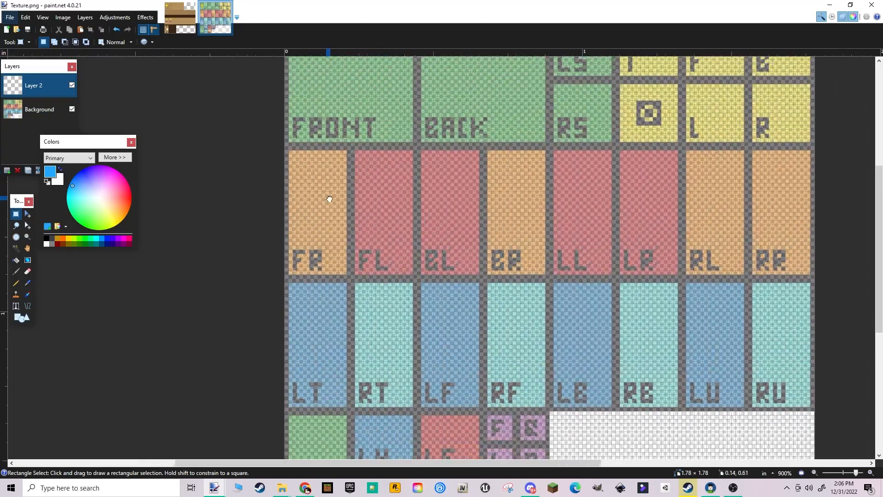
{"action": "mouse_move", "coordinate": [280, 149]}
{"action": "left_mouse_down"}
{"action": "mouse_move", "coordinate": [738, 250]}
{"action": "mouse_move", "coordinate": [836, 248]}
{"action": "mouse_move", "coordinate": [629, 231]}
{"action": "mouse_move", "coordinate": [531, 202]}
{"action": "left_mouse_up"}
{"action": "key", "text": "b"}
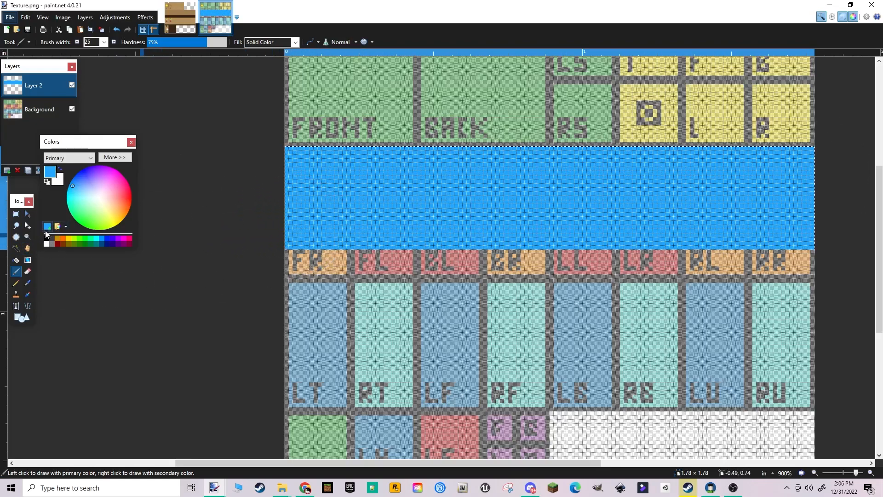
Select the remaining label strip at the bottom of the FR to RR row and paint it dark gray
{"action": "left_click", "coordinate": [46, 238]}
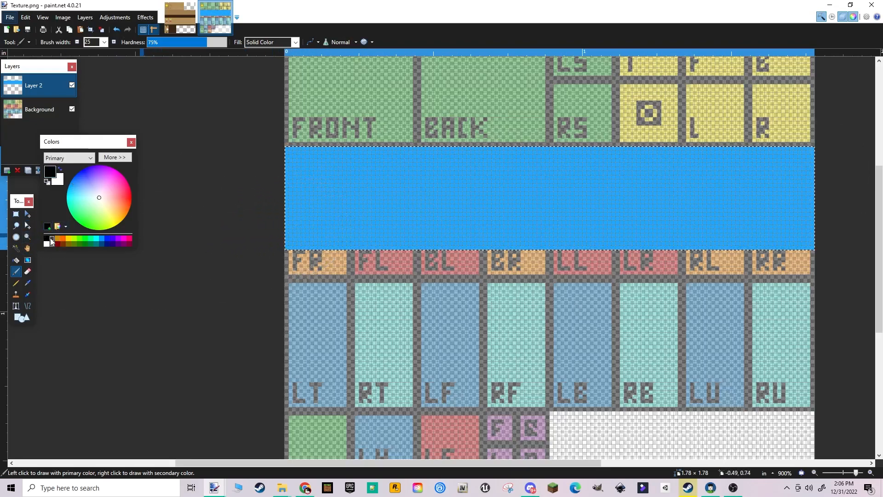
{"action": "left_click", "coordinate": [16, 214]}
{"action": "mouse_move", "coordinate": [639, 235]}
{"action": "left_mouse_down"}
{"action": "mouse_move", "coordinate": [817, 250]}
{"action": "mouse_move", "coordinate": [727, 260]}
{"action": "mouse_move", "coordinate": [240, 254]}
{"action": "left_mouse_up"}
{"action": "key", "text": "b"}
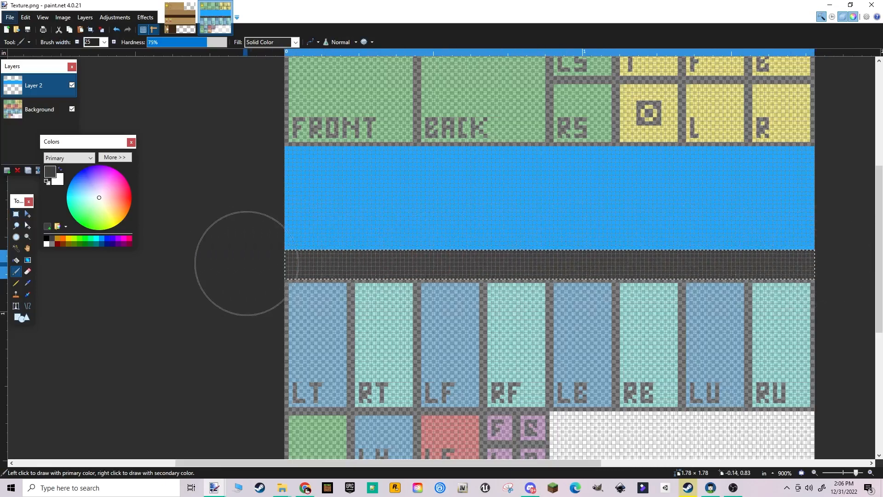
Select the bottom-row LF and RF tiles together and paint them dark gray on Layer 2
{"action": "left_click", "coordinate": [16, 215]}
{"action": "scroll", "coordinate": [349, 255], "scroll_direction": "down", "scroll_amount": 3}
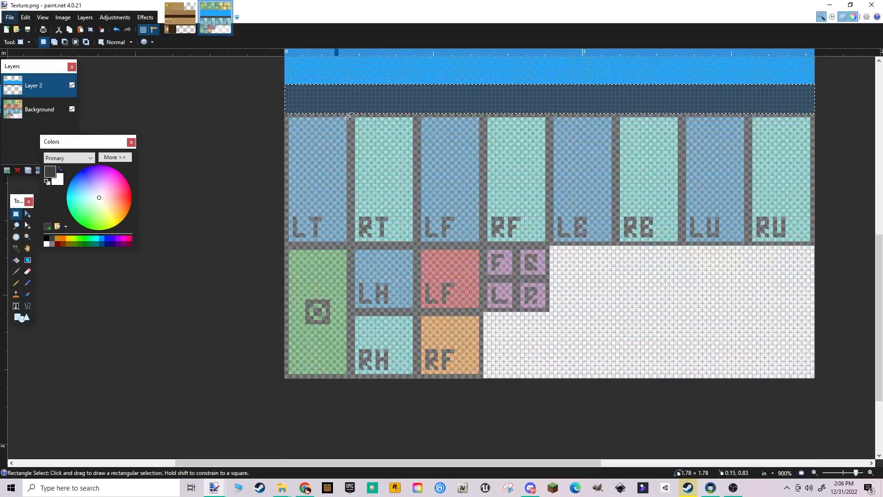
{"action": "left_click", "coordinate": [400, 112]}
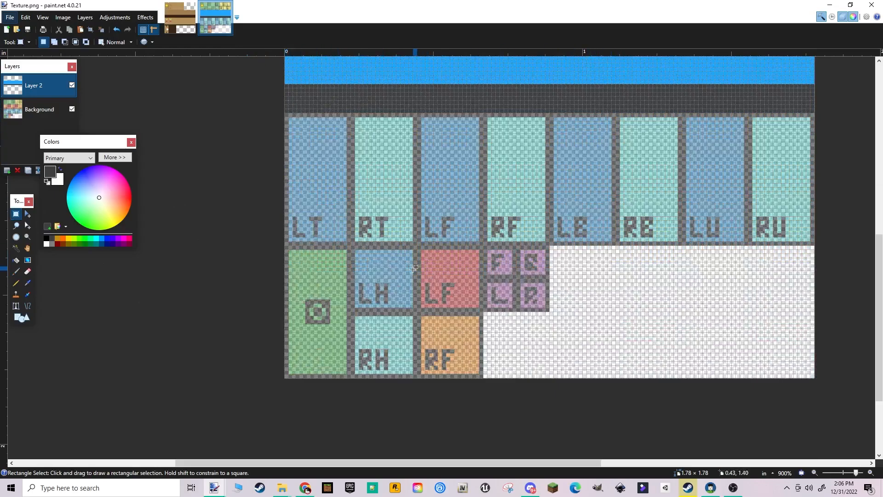
{"action": "scroll", "coordinate": [424, 133], "scroll_direction": "down", "scroll_amount": 3}
{"action": "scroll", "coordinate": [403, 131], "scroll_direction": "up", "scroll_amount": 2, "text": "ctrl"}
{"action": "left_click_drag", "start_coordinate": [420, 126], "coordinate": [497, 287]}
{"action": "key", "text": "b"}
{"action": "left_click_drag", "start_coordinate": [404, 305], "coordinate": [423, 167]}
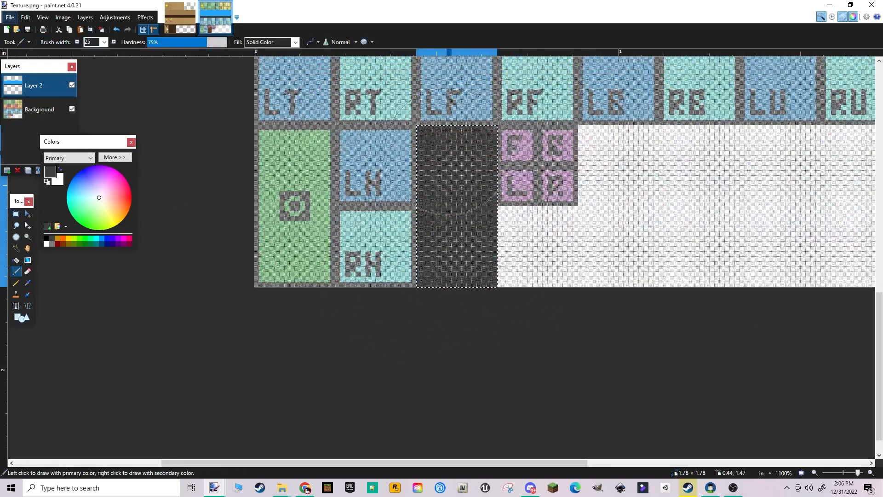
Select the FRONT, BACK, LS and RS tiles together and paint them dark red (hex B2000E) on Layer 2
{"action": "scroll", "coordinate": [640, 216], "scroll_direction": "up", "scroll_amount": 5}
{"action": "scroll", "coordinate": [509, 232], "scroll_direction": "down", "scroll_amount": 4, "text": "ctrl"}
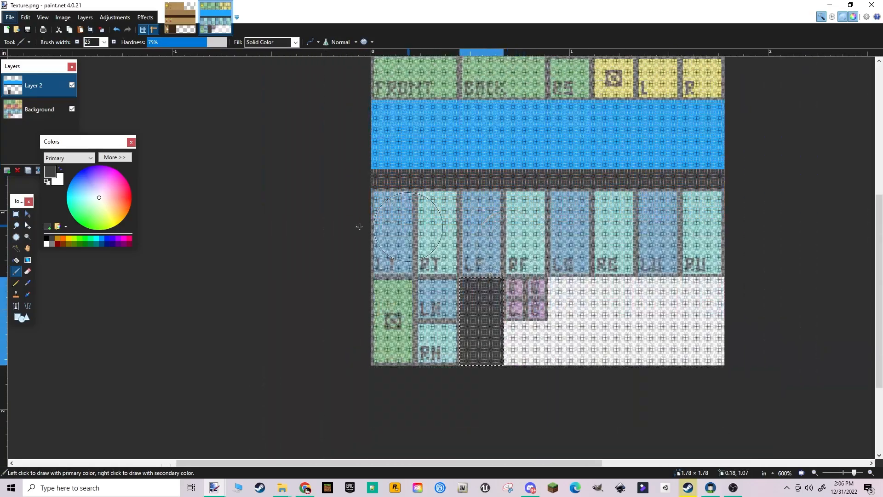
{"action": "left_click", "coordinate": [16, 214]}
{"action": "left_click", "coordinate": [362, 340]}
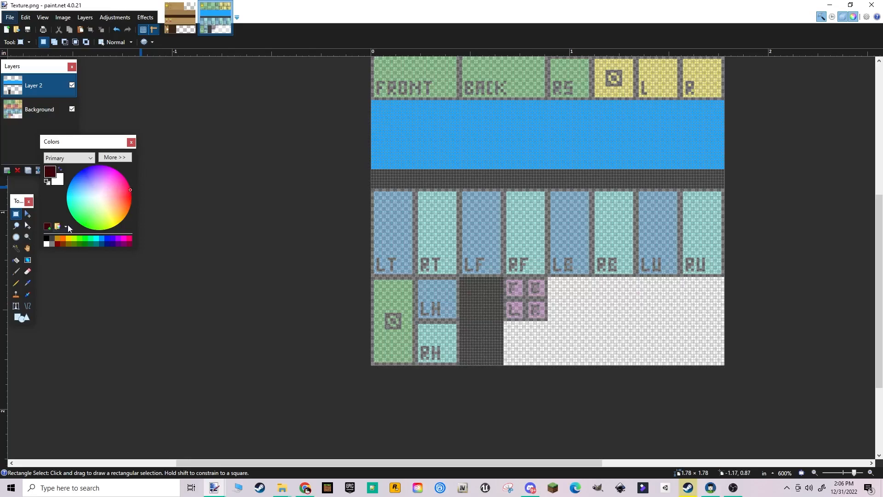
{"action": "left_click", "coordinate": [114, 158]}
{"action": "left_click_drag", "start_coordinate": [164, 166], "coordinate": [176, 167]}
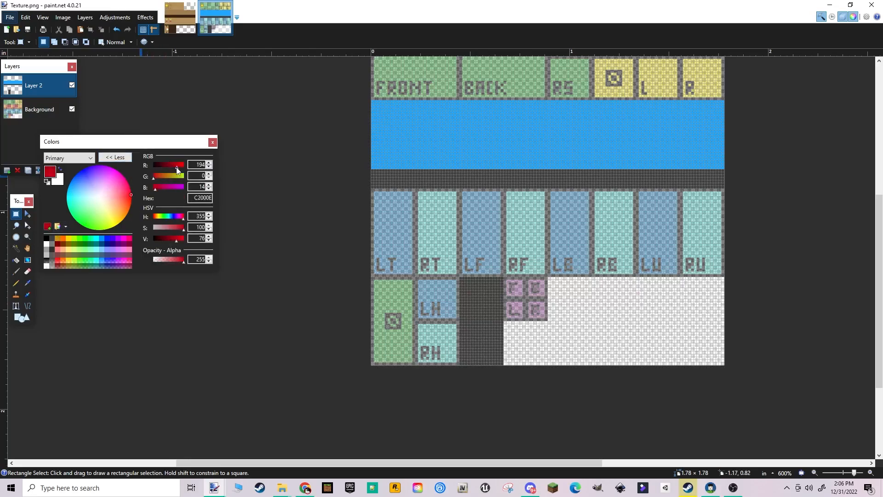
{"action": "scroll", "coordinate": [414, 138], "scroll_direction": "up", "scroll_amount": 5}
{"action": "scroll", "coordinate": [451, 67], "scroll_direction": "up", "scroll_amount": 3, "text": "ctrl"}
{"action": "left_click_drag", "start_coordinate": [319, 75], "coordinate": [684, 216]}
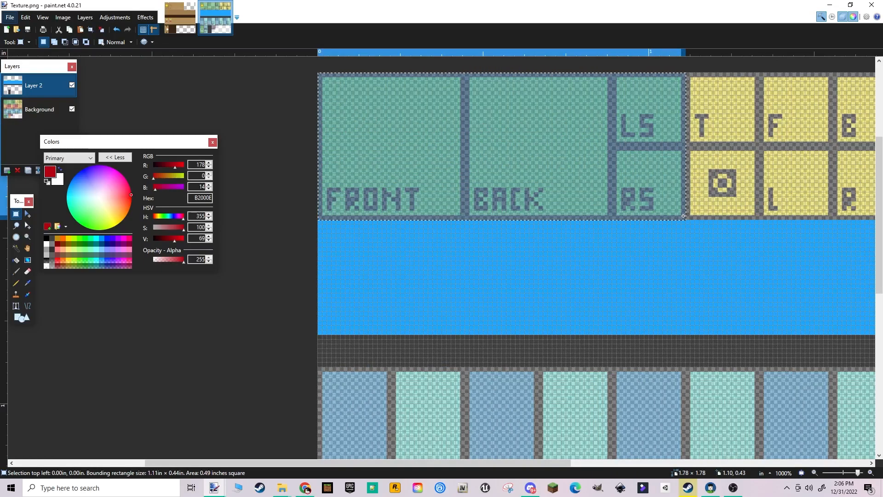
{"action": "key", "text": "b"}
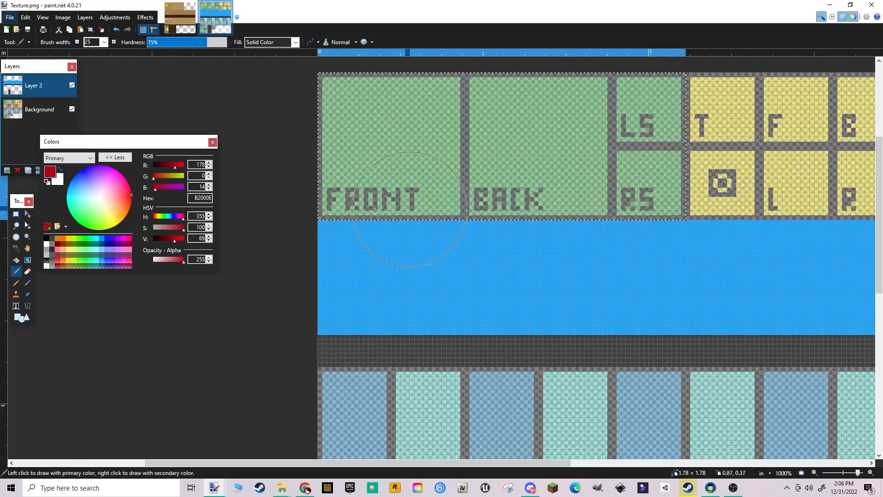
{"action": "mouse_move", "coordinate": [681, 189]}
{"action": "left_mouse_down"}
{"action": "mouse_move", "coordinate": [306, 177]}
{"action": "mouse_move", "coordinate": [122, 96]}
{"action": "mouse_move", "coordinate": [197, 167]}
{"action": "left_mouse_up"}
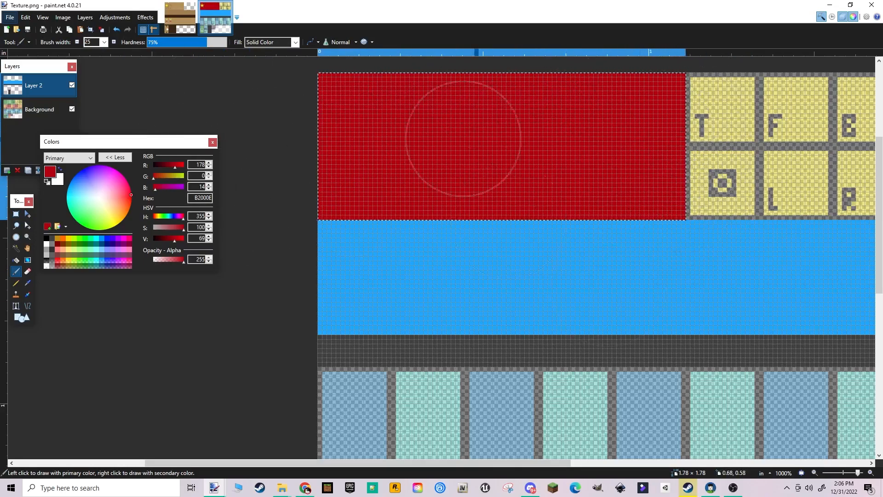
Select the tall tile with the square symbol below LT and paint it the same dark red
{"action": "scroll", "coordinate": [609, 138], "scroll_direction": "up", "scroll_amount": 1}
{"action": "left_click", "coordinate": [16, 214]}
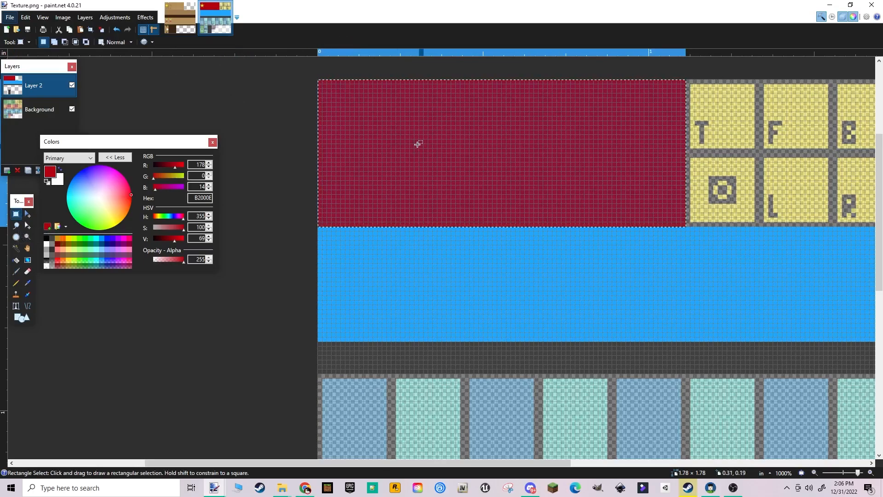
{"action": "scroll", "coordinate": [417, 143], "scroll_direction": "down", "scroll_amount": 5}
{"action": "mouse_move", "coordinate": [320, 193]}
{"action": "left_mouse_down"}
{"action": "mouse_move", "coordinate": [378, 294]}
{"action": "mouse_move", "coordinate": [392, 337]}
{"action": "left_mouse_up"}
{"action": "key", "text": "b"}
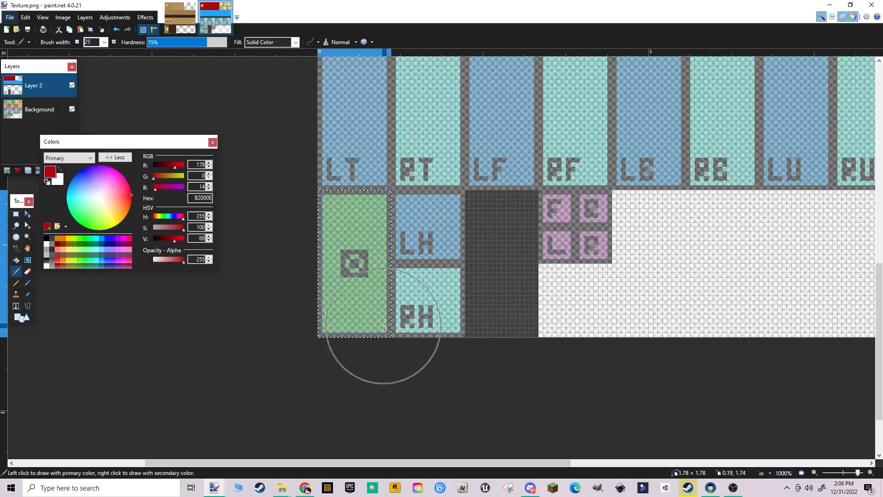
{"action": "scroll", "coordinate": [355, 315], "scroll_direction": "up", "scroll_amount": 3, "text": "ctrl"}
{"action": "mouse_move", "coordinate": [414, 455]}
{"action": "left_mouse_down"}
{"action": "mouse_move", "coordinate": [379, 190]}
{"action": "mouse_move", "coordinate": [281, 440]}
{"action": "left_mouse_up"}
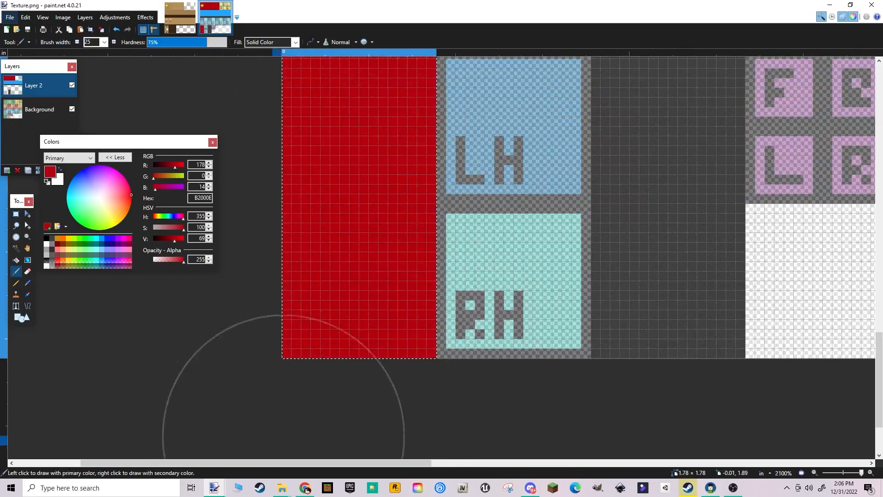
Move the Background layer above Layer 2 so the template overlays the paint, and clear the selection
{"action": "scroll", "coordinate": [257, 209], "scroll_direction": "up", "scroll_amount": 1}
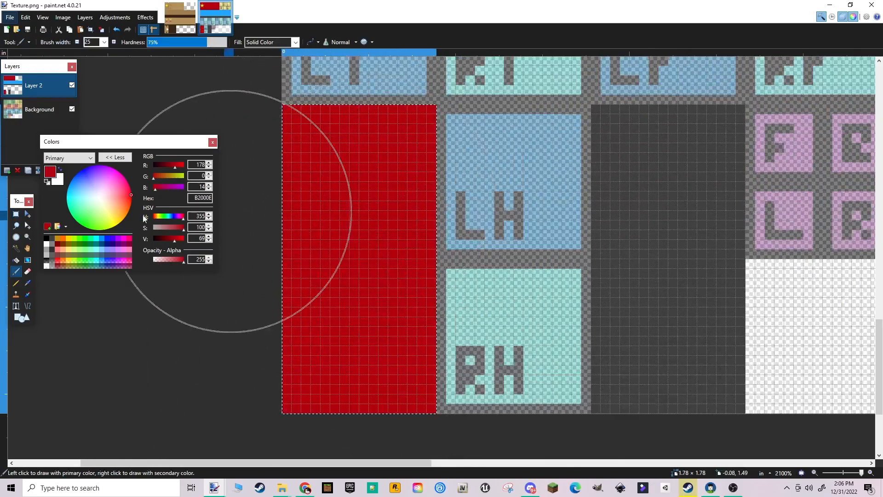
{"action": "left_click", "coordinate": [17, 214]}
{"action": "left_click_drag", "start_coordinate": [53, 92], "coordinate": [55, 113]}
{"action": "left_click", "coordinate": [431, 284]}
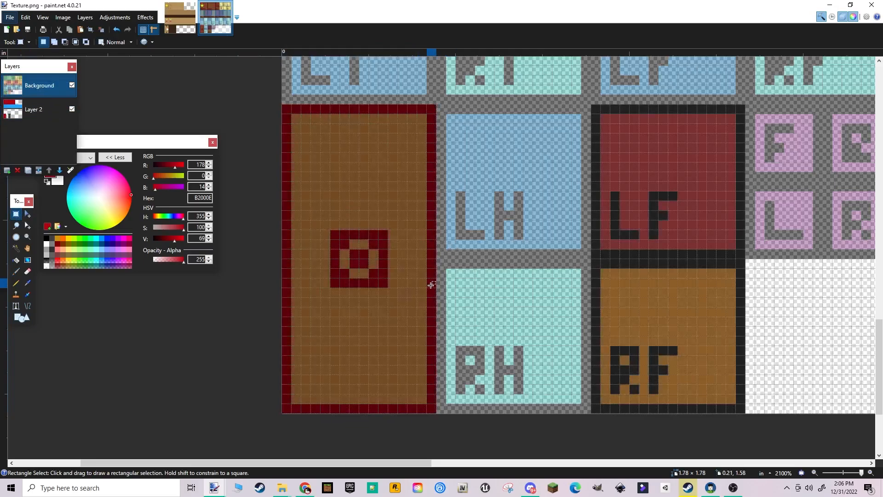
Erase from Layer 2 the band spanning the tall tile's centre symbol and the area from it to the edge beside LH
{"action": "key", "text": "alt+Page_Down"}
{"action": "mouse_move", "coordinate": [434, 283]}
{"action": "left_mouse_down"}
{"action": "mouse_move", "coordinate": [378, 234]}
{"action": "mouse_move", "coordinate": [331, 230]}
{"action": "left_mouse_up"}
{"action": "key", "text": "Delete"}
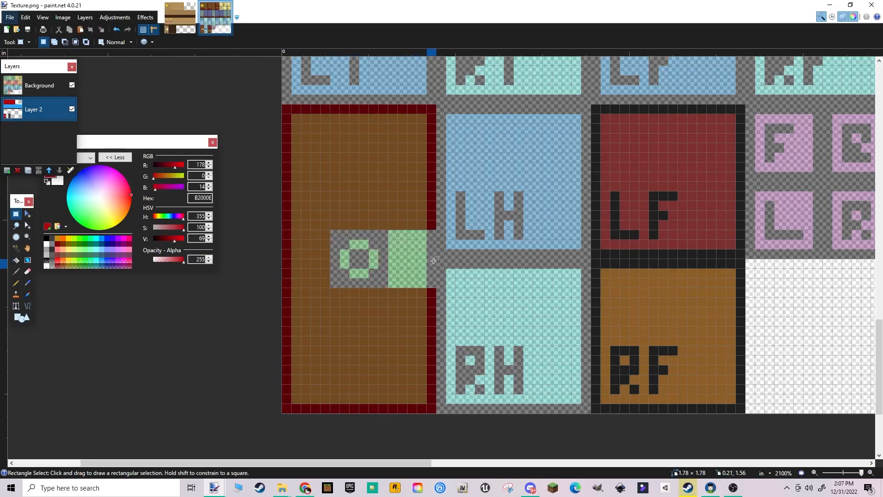
Erase a stepped neckline notch about 0.08 in wide from Layer 2 at the middle of the FRONT tile's upper edge
{"action": "mouse_move", "coordinate": [432, 283]}
{"action": "left_mouse_down"}
{"action": "mouse_move", "coordinate": [434, 248]}
{"action": "mouse_move", "coordinate": [435, 266]}
{"action": "left_mouse_up"}
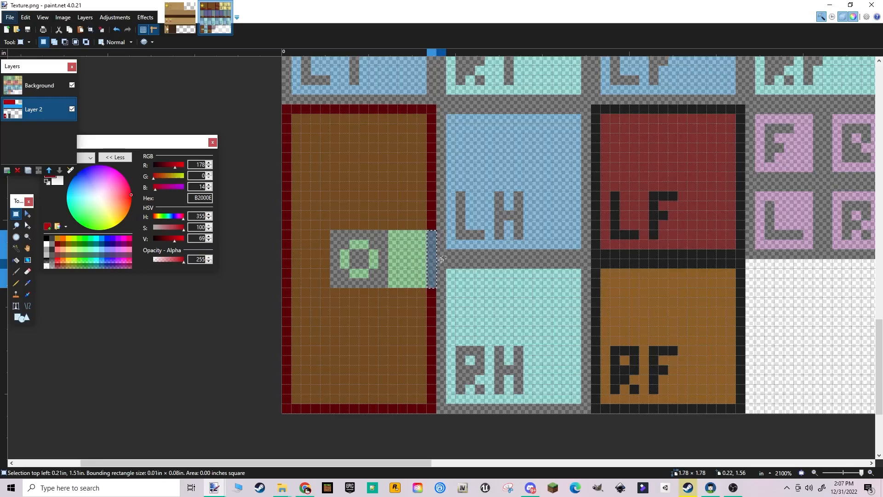
{"action": "scroll", "coordinate": [442, 259], "scroll_direction": "up", "scroll_amount": 10}
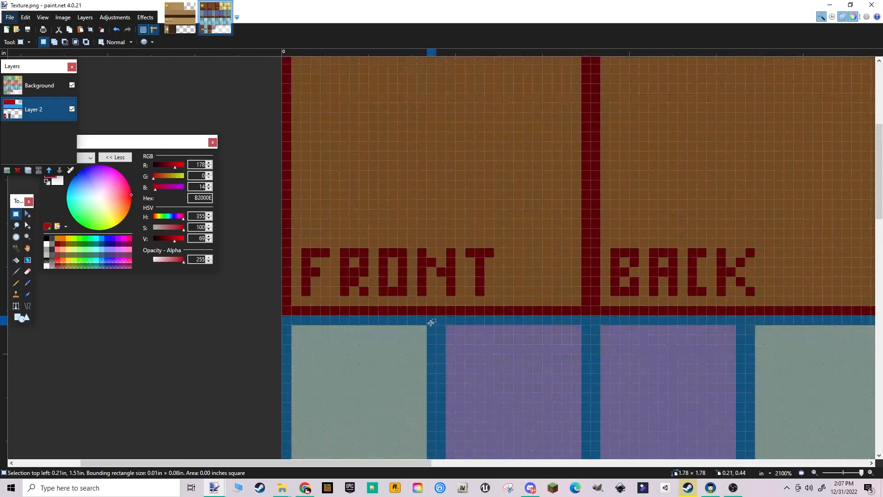
{"action": "scroll", "coordinate": [431, 198], "scroll_direction": "up", "scroll_amount": 2}
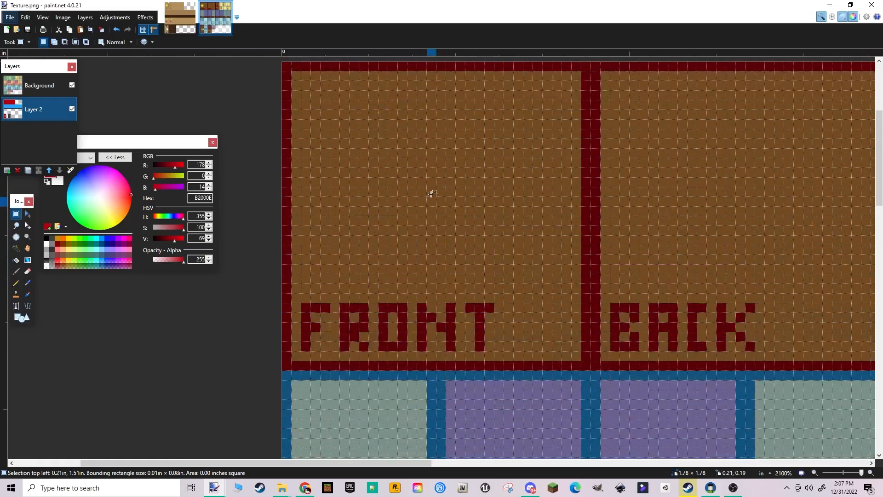
{"action": "scroll", "coordinate": [435, 95], "scroll_direction": "up", "scroll_amount": 2}
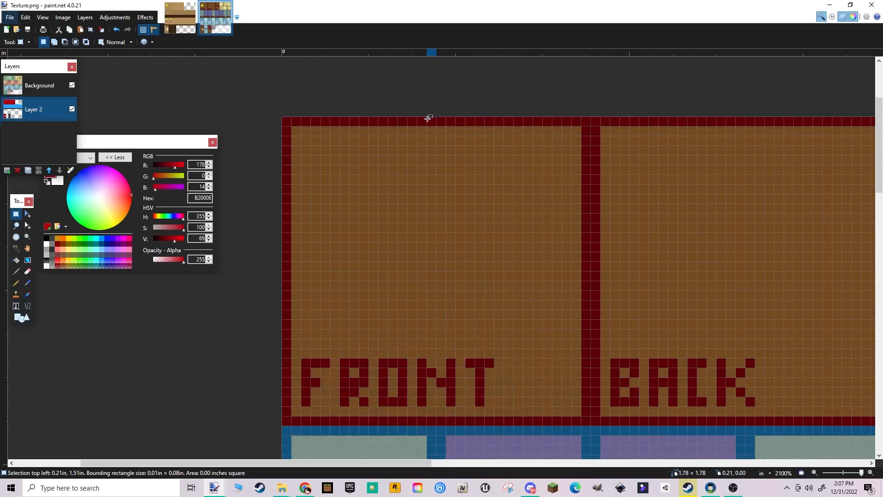
{"action": "left_click_drag", "start_coordinate": [423, 119], "coordinate": [463, 120]}
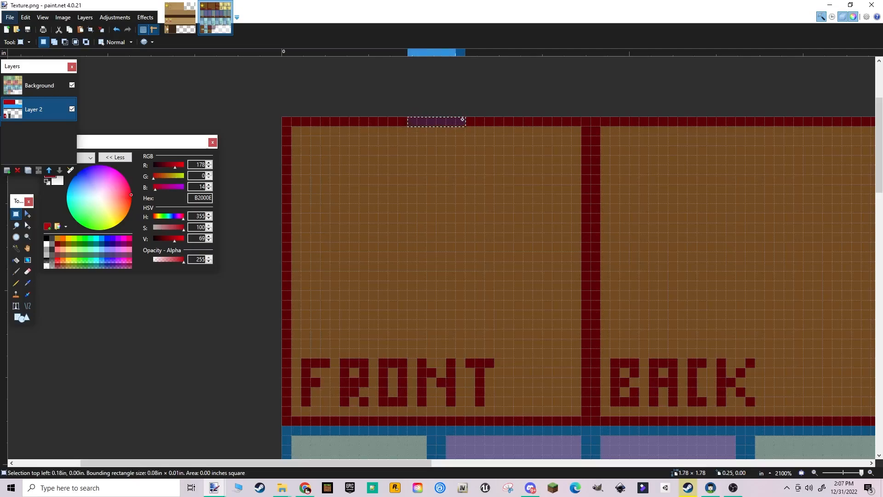
{"action": "key", "text": "Delete"}
{"action": "mouse_move", "coordinate": [409, 118]}
{"action": "left_mouse_down"}
{"action": "mouse_move", "coordinate": [462, 131]}
{"action": "mouse_move", "coordinate": [430, 152]}
{"action": "mouse_move", "coordinate": [456, 156]}
{"action": "mouse_move", "coordinate": [447, 165]}
{"action": "left_mouse_up"}
{"action": "key", "text": "Delete"}
{"action": "key", "text": "Delete"}
{"action": "key", "text": "Delete"}
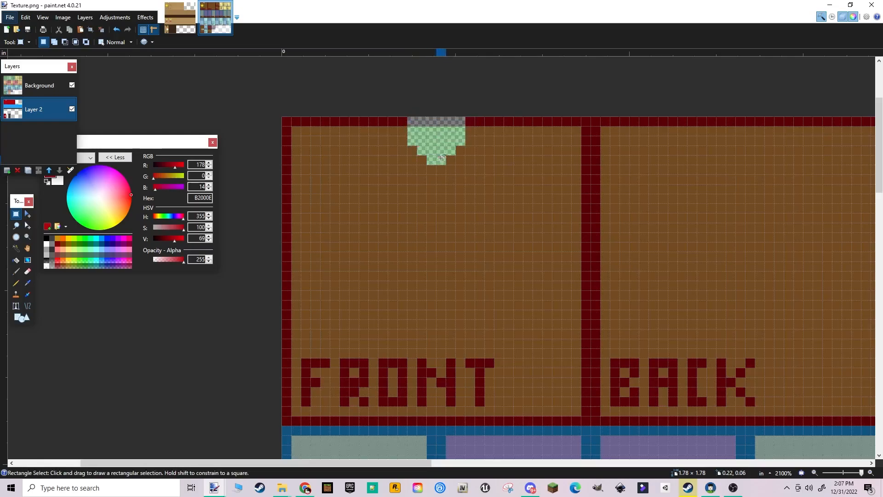
Hide the Background layer and paint a full-width dark red (hex B2000E) sleeve band directly beneath the dark gray strip on Layer 2
{"action": "left_click", "coordinate": [72, 85]}
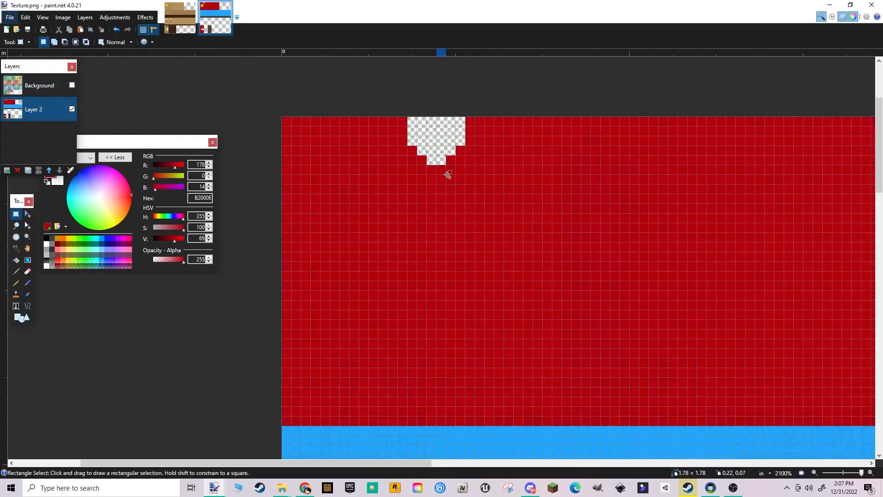
{"action": "scroll", "coordinate": [430, 168], "scroll_direction": "down", "scroll_amount": 5, "text": "ctrl"}
{"action": "middle_click_drag", "start_coordinate": [454, 174], "coordinate": [484, 163]}
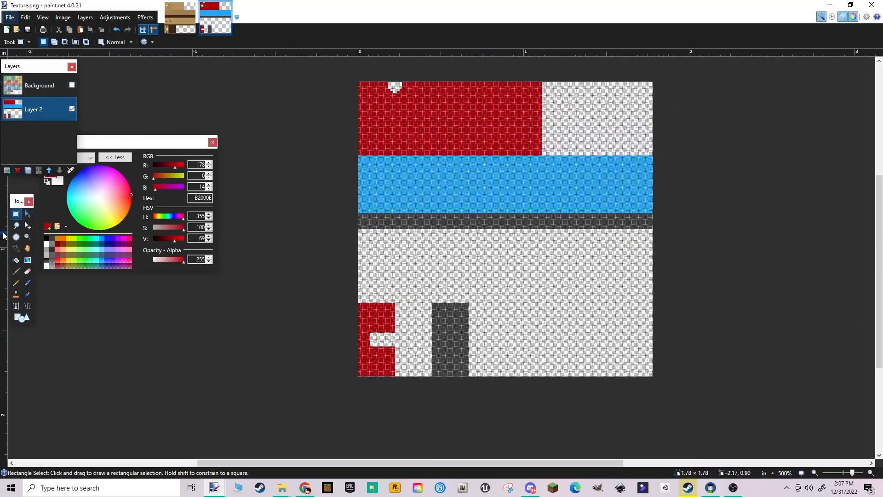
{"action": "scroll", "coordinate": [329, 205], "scroll_direction": "up", "scroll_amount": 4, "text": "ctrl"}
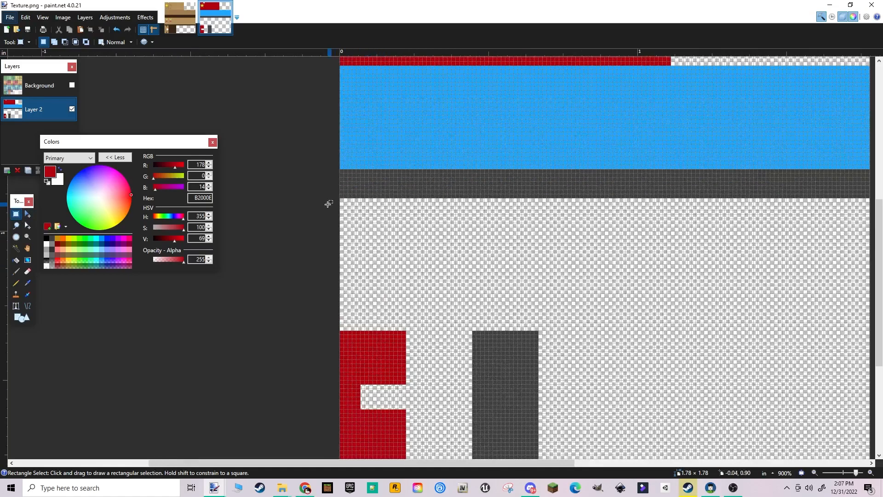
{"action": "left_click_drag", "start_coordinate": [336, 201], "coordinate": [872, 286]}
{"action": "key", "text": "b"}
{"action": "left_click_drag", "start_coordinate": [819, 260], "coordinate": [552, 198]}
{"action": "scroll", "coordinate": [506, 295], "scroll_direction": "down", "scroll_amount": 3, "text": "ctrl"}
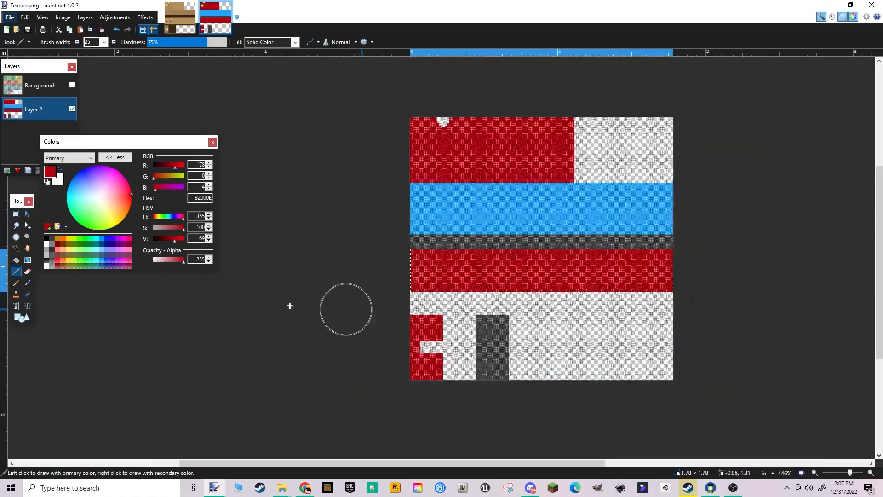
Extend the dark red sleeve band downward across the full canvas width to just above the lower tiles, and clear the selection
{"action": "left_click", "coordinate": [15, 215]}
{"action": "scroll", "coordinate": [562, 330], "scroll_direction": "up", "scroll_amount": 4, "text": "ctrl"}
{"action": "mouse_move", "coordinate": [295, 220]}
{"action": "left_mouse_down"}
{"action": "mouse_move", "coordinate": [810, 303]}
{"action": "mouse_move", "coordinate": [814, 277]}
{"action": "mouse_move", "coordinate": [384, 257]}
{"action": "left_mouse_up"}
{"action": "key", "text": "b"}
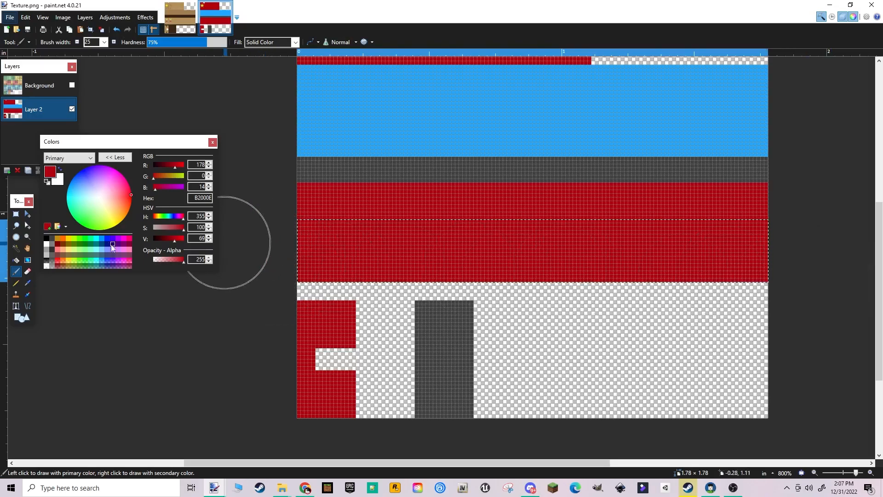
{"action": "left_click", "coordinate": [20, 215]}
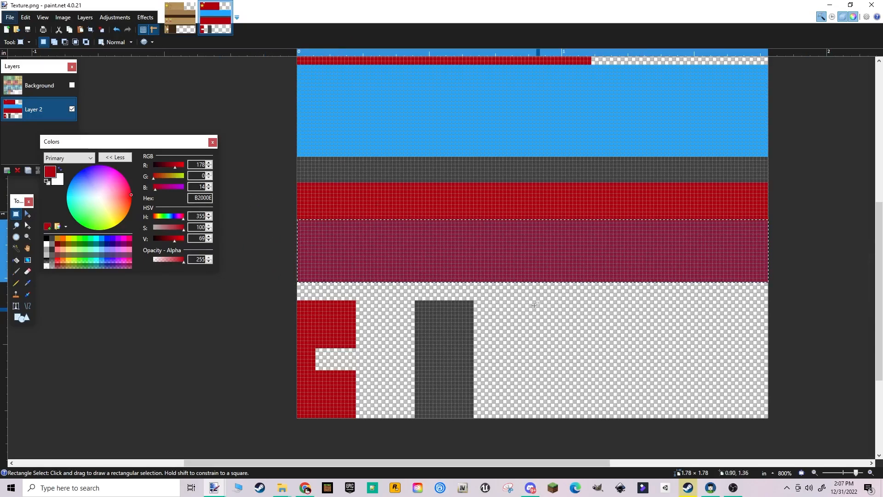
{"action": "mouse_move", "coordinate": [253, 249]}
{"action": "left_mouse_down"}
{"action": "mouse_move", "coordinate": [792, 298]}
{"action": "mouse_move", "coordinate": [212, 272]}
{"action": "left_mouse_up"}
{"action": "key", "text": "b"}
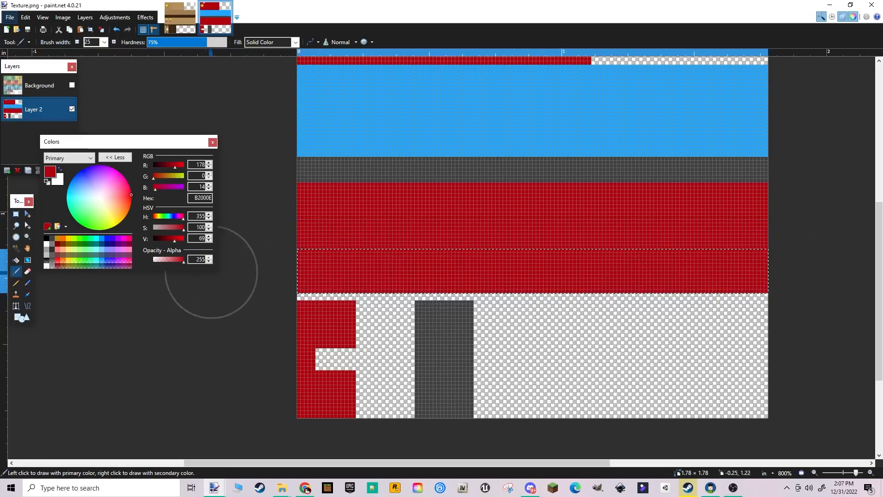
{"action": "left_click", "coordinate": [16, 214]}
{"action": "left_click", "coordinate": [177, 283]}
Paint a full-width strip about 0.07 in tall along the sleeve band's lower edge and the adjoining hand tiles dark brown (hex 4C1E00)
{"action": "left_click", "coordinate": [69, 244]}
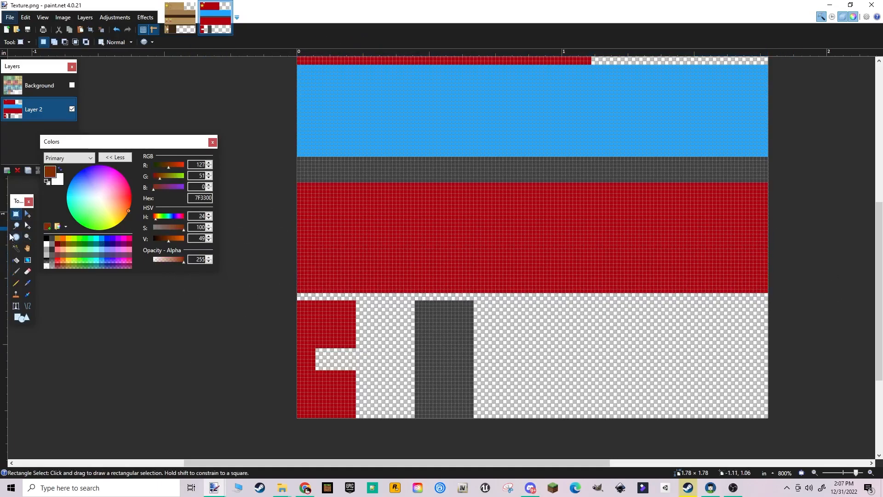
{"action": "left_click", "coordinate": [163, 239]}
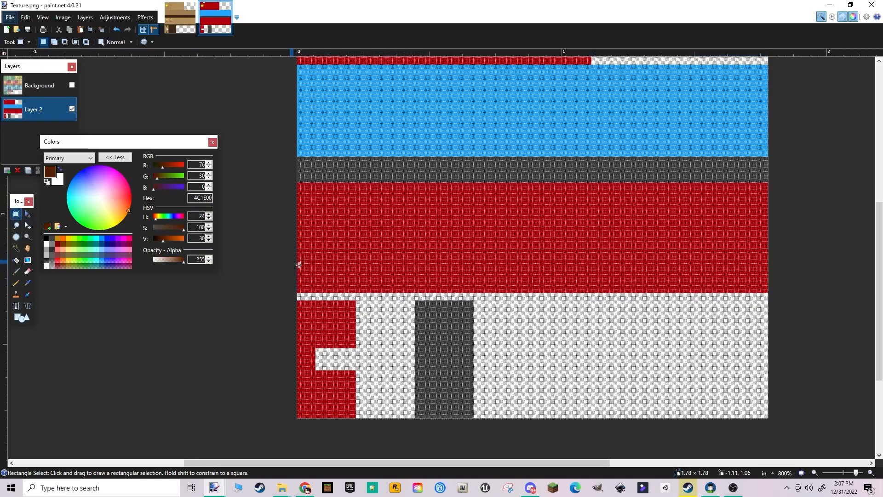
{"action": "left_click_drag", "start_coordinate": [297, 299], "coordinate": [789, 284]}
{"action": "scroll", "coordinate": [368, 266], "scroll_direction": "down", "scroll_amount": 1}
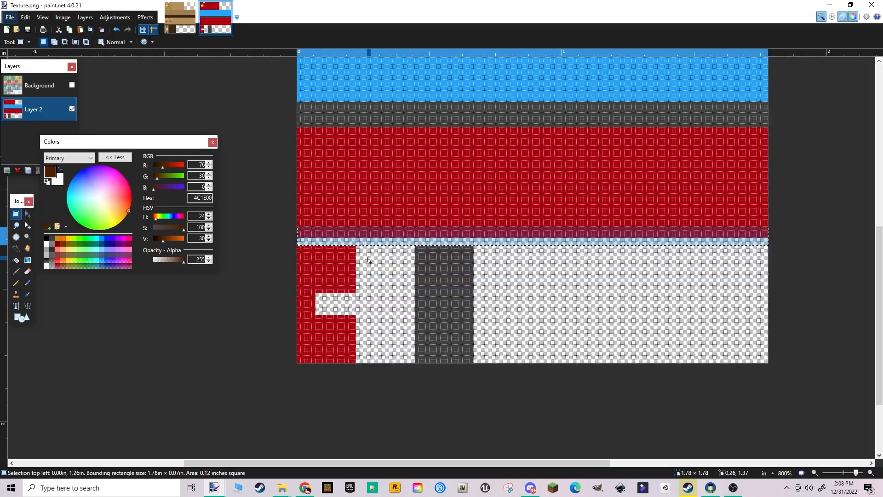
{"action": "left_click_drag", "start_coordinate": [358, 247], "coordinate": [416, 363], "text": "ctrl"}
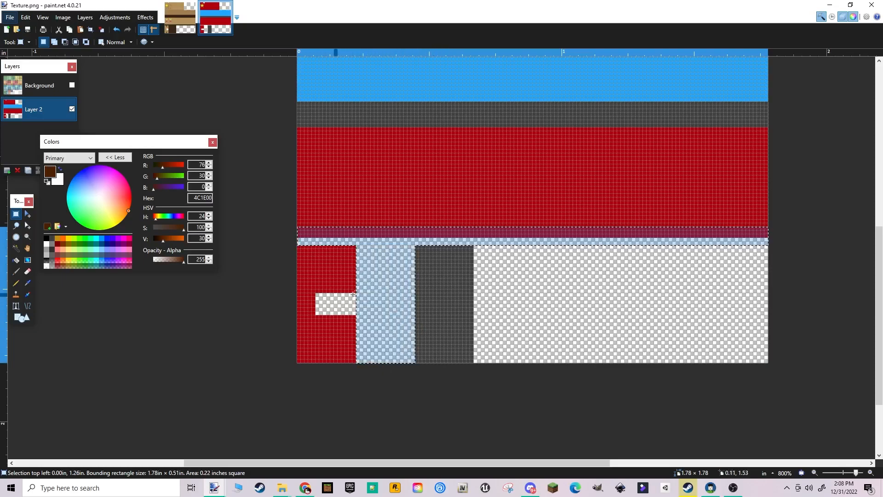
{"action": "key", "text": "b"}
{"action": "mouse_move", "coordinate": [361, 351]}
{"action": "left_mouse_down"}
{"action": "mouse_move", "coordinate": [253, 201]}
{"action": "mouse_move", "coordinate": [793, 226]}
{"action": "left_mouse_up"}
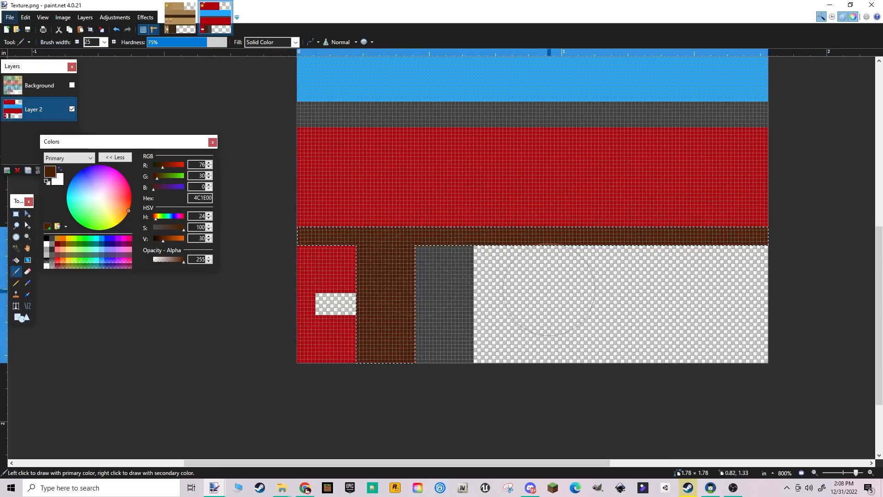
{"action": "left_click", "coordinate": [16, 214]}
{"action": "scroll", "coordinate": [320, 310], "scroll_direction": "down", "scroll_amount": 3, "text": "ctrl"}
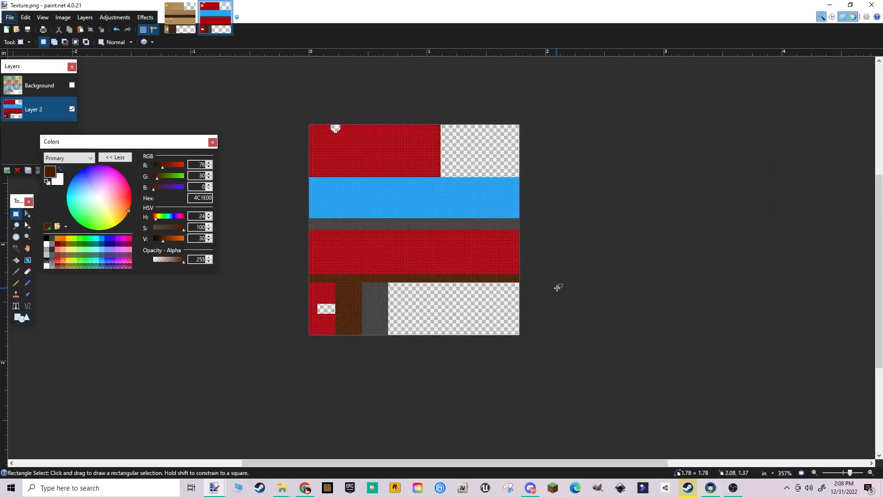
Switch to the File Explorer window and open the Desktop folder
{"action": "mouse_move", "coordinate": [285, 489]}
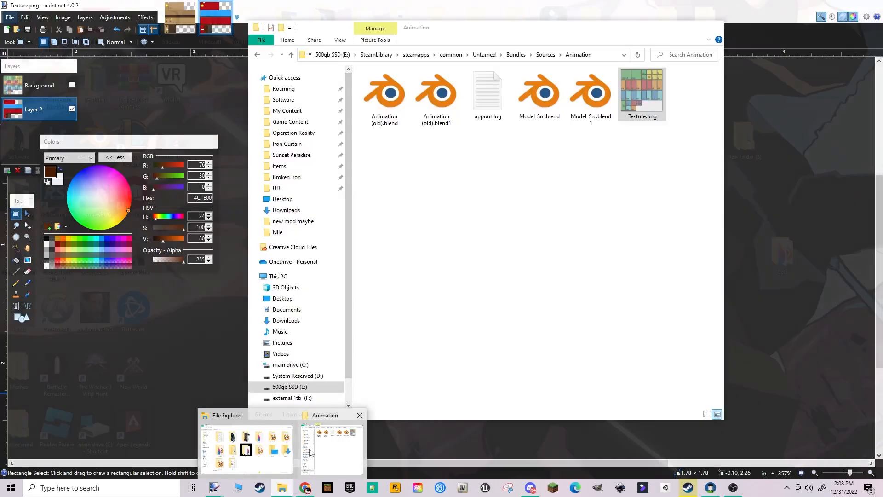
{"action": "mouse_move", "coordinate": [240, 445]}
{"action": "left_click", "coordinate": [250, 461]}
{"action": "left_click_drag", "start_coordinate": [414, 3], "coordinate": [492, 87]}
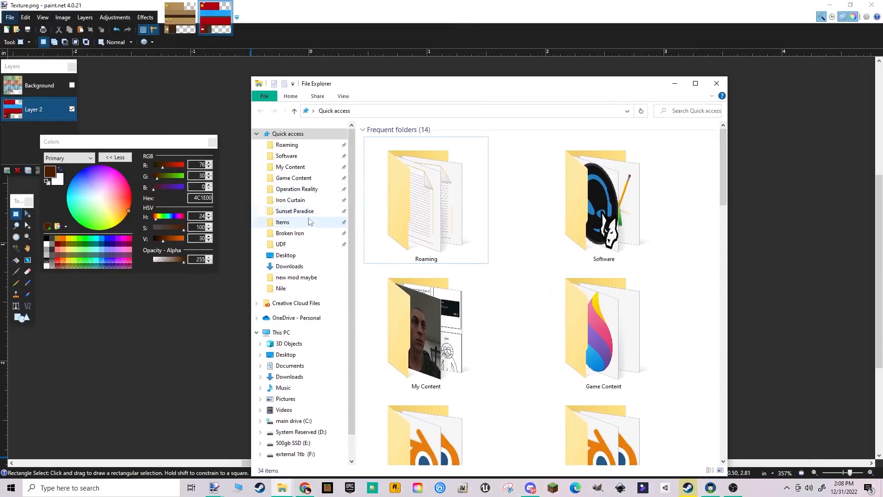
{"action": "left_click", "coordinate": [283, 222]}
{"action": "left_click", "coordinate": [303, 178]}
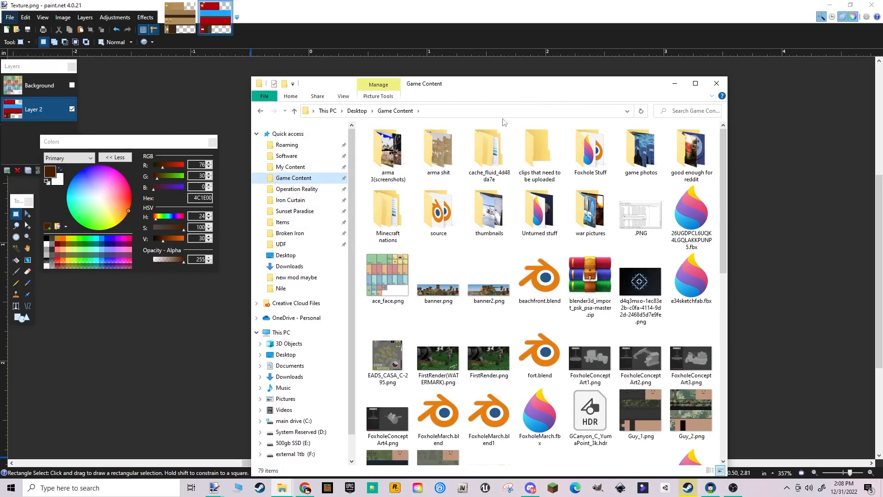
{"action": "left_click", "coordinate": [294, 255]}
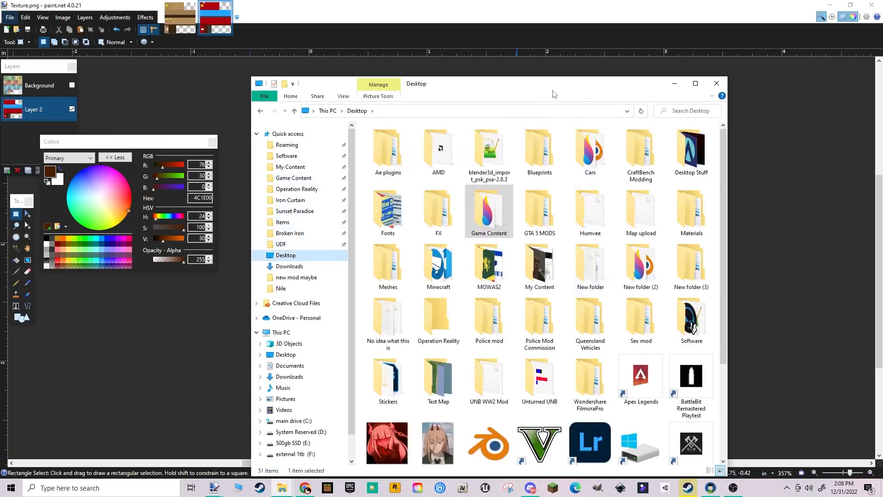
{"action": "left_click_drag", "start_coordinate": [553, 94], "coordinate": [412, 31]}
Create a folder named Clothing Test on the Desktop, and return to the texture in paint.net
{"action": "scroll", "coordinate": [442, 322], "scroll_direction": "down", "scroll_amount": 3}
{"action": "right_click", "coordinate": [438, 373]}
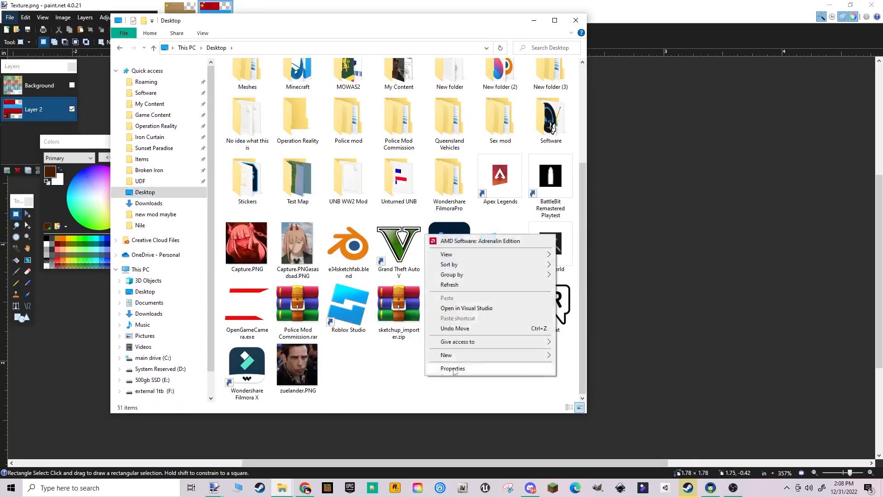
{"action": "mouse_move", "coordinate": [493, 355]}
{"action": "left_click", "coordinate": [578, 355]}
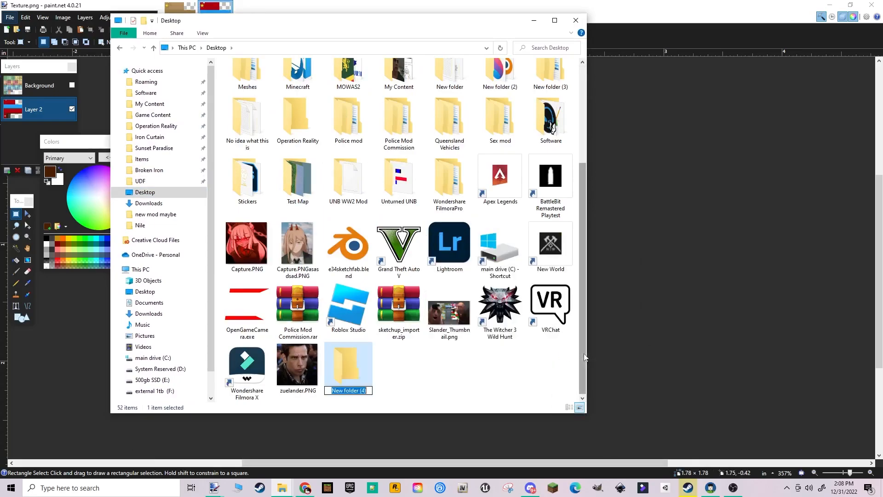
{"action": "type", "text": "Un"}
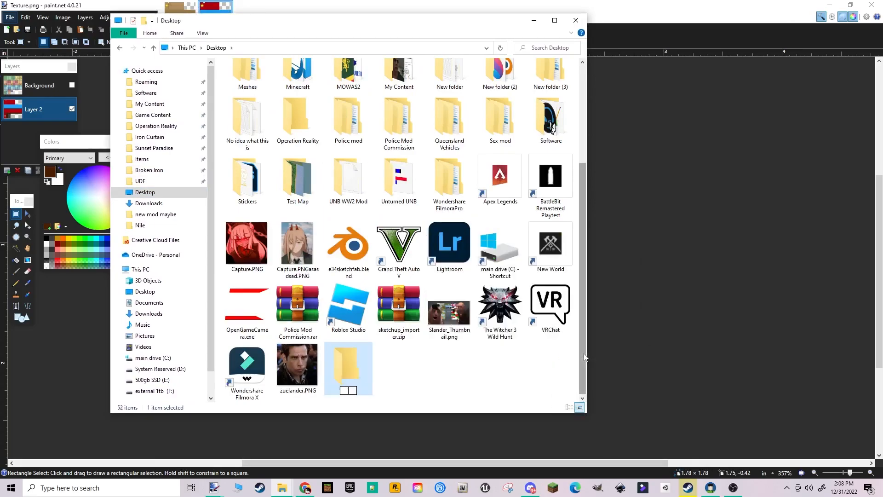
{"action": "key", "text": "Return"}
{"action": "left_click", "coordinate": [555, 21]}
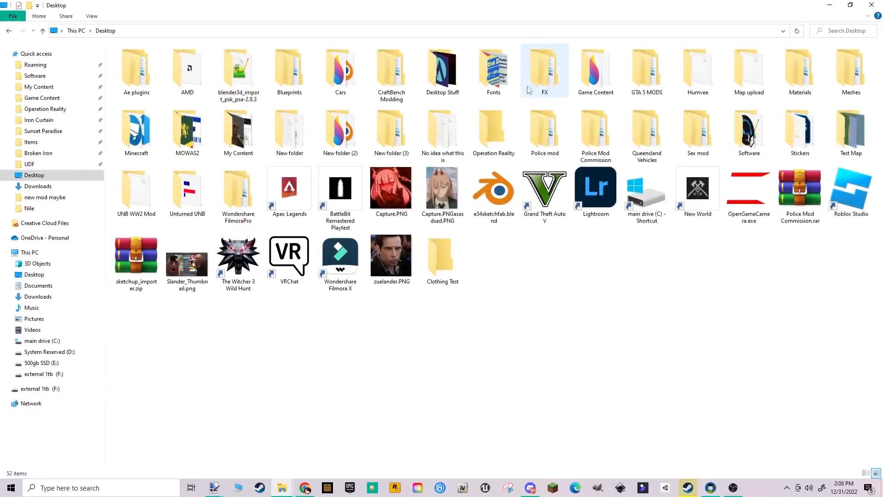
{"action": "left_click", "coordinate": [829, 6]}
Erase the blue leg band, the dark gray strip beneath it and the dark gray foot block from Layer 2
{"action": "scroll", "coordinate": [313, 126], "scroll_direction": "up", "scroll_amount": 5, "text": "ctrl"}
{"action": "scroll", "coordinate": [312, 127], "scroll_direction": "down", "scroll_amount": 3}
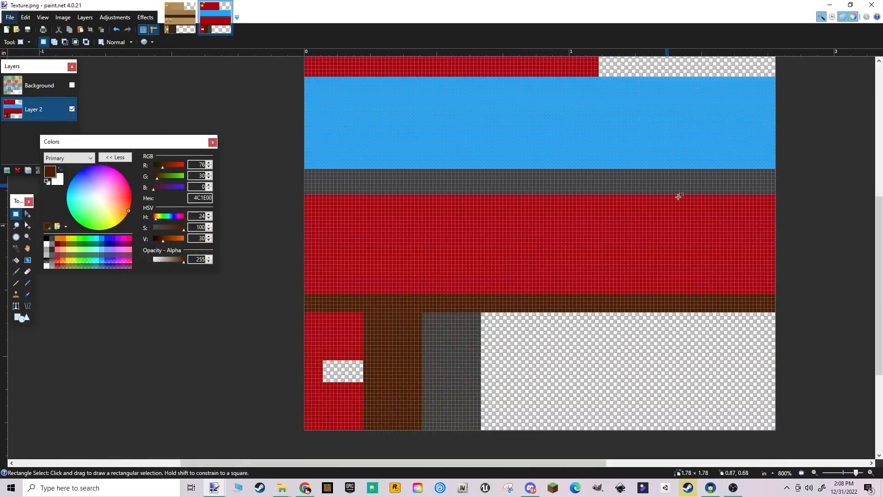
{"action": "scroll", "coordinate": [487, 91], "scroll_direction": "up", "scroll_amount": 2}
{"action": "scroll", "coordinate": [528, 185], "scroll_direction": "down", "scroll_amount": 3, "text": "ctrl"}
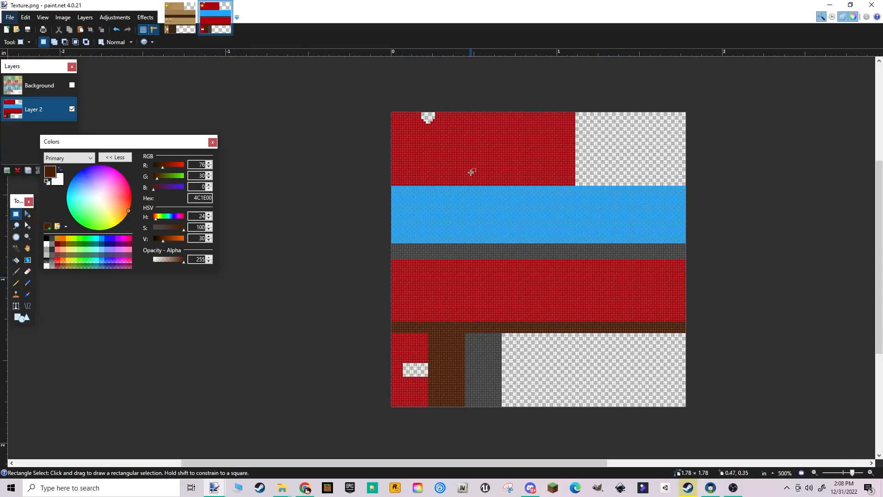
{"action": "scroll", "coordinate": [438, 219], "scroll_direction": "up", "scroll_amount": 5, "text": "ctrl"}
{"action": "left_click_drag", "start_coordinate": [340, 305], "coordinate": [878, 147]}
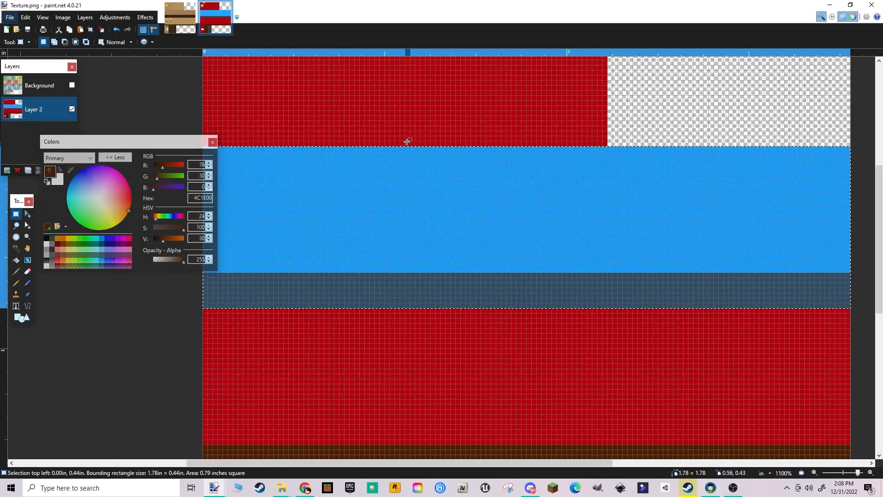
{"action": "scroll", "coordinate": [409, 140], "scroll_direction": "down", "scroll_amount": 3}
{"action": "scroll", "coordinate": [411, 140], "scroll_direction": "up", "scroll_amount": 1}
{"action": "scroll", "coordinate": [405, 118], "scroll_direction": "down", "scroll_amount": 3}
{"action": "left_click_drag", "start_coordinate": [366, 198], "coordinate": [445, 357], "text": "ctrl"}
{"action": "scroll", "coordinate": [454, 252], "scroll_direction": "down", "scroll_amount": 6, "text": "ctrl"}
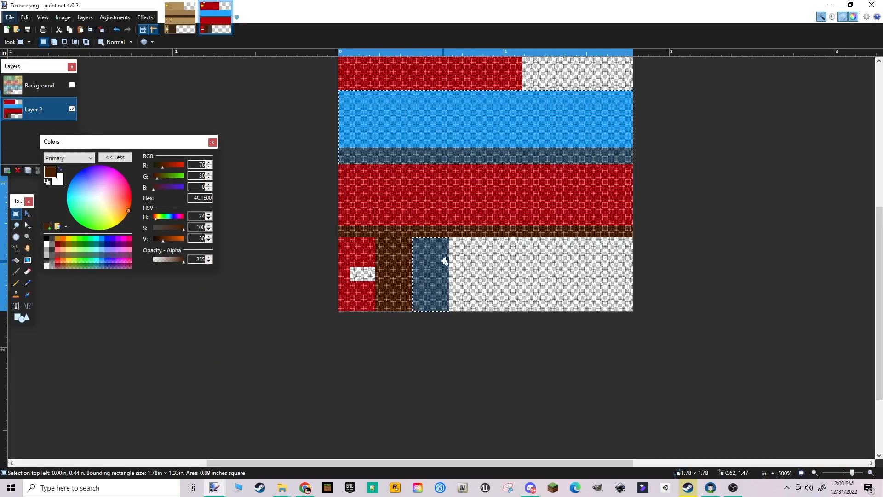
{"action": "key", "text": "Delete"}
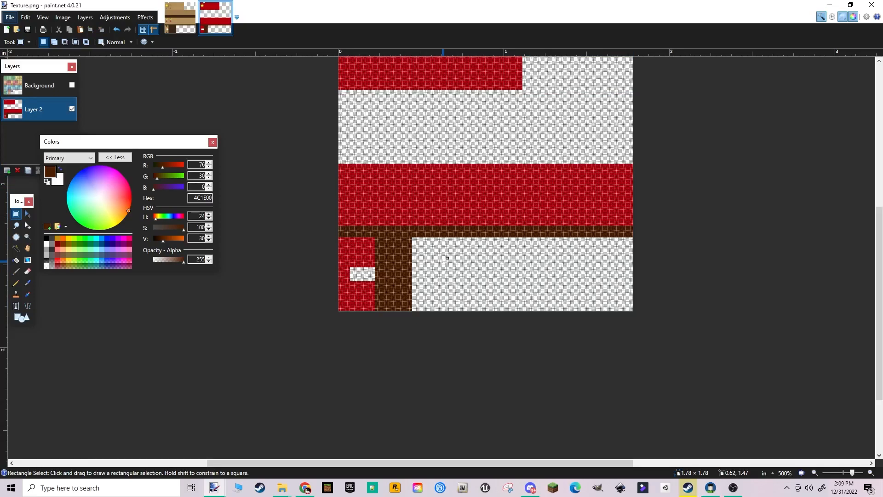
Delete the Background template layer from the image
{"action": "scroll", "coordinate": [312, 152], "scroll_direction": "down", "scroll_amount": 2, "text": "ctrl"}
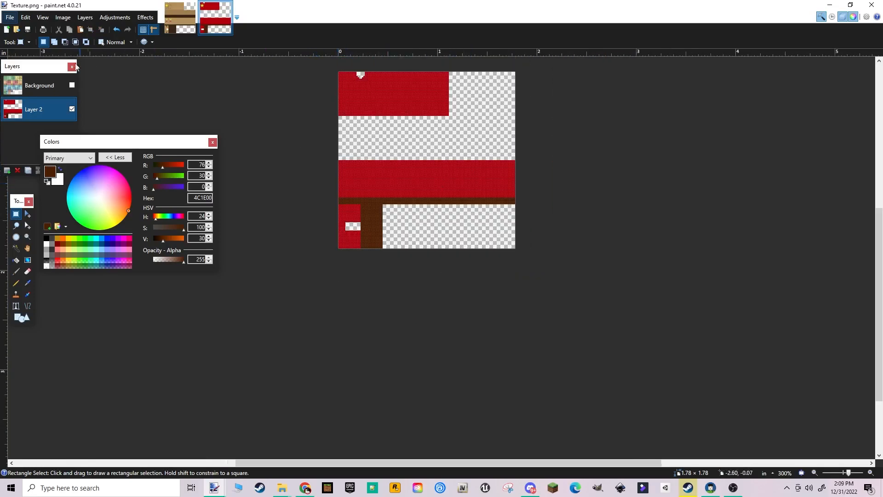
{"action": "left_click", "coordinate": [65, 86]}
{"action": "left_click", "coordinate": [17, 170]}
Save the shirt texture as a PNG named Shirt Test in the Clothing Test folder on the Desktop, with auto-detected bit depth
{"action": "left_click", "coordinate": [11, 18]}
{"action": "left_click", "coordinate": [60, 98]}
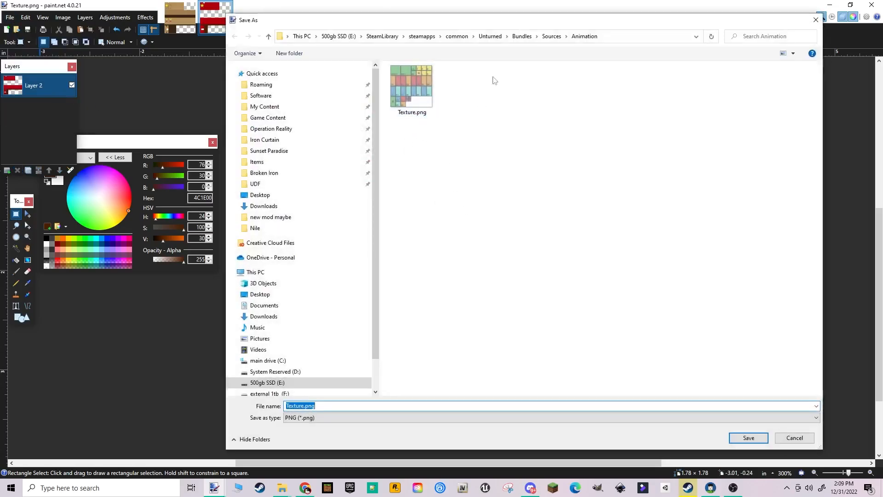
{"action": "left_click", "coordinate": [267, 295]}
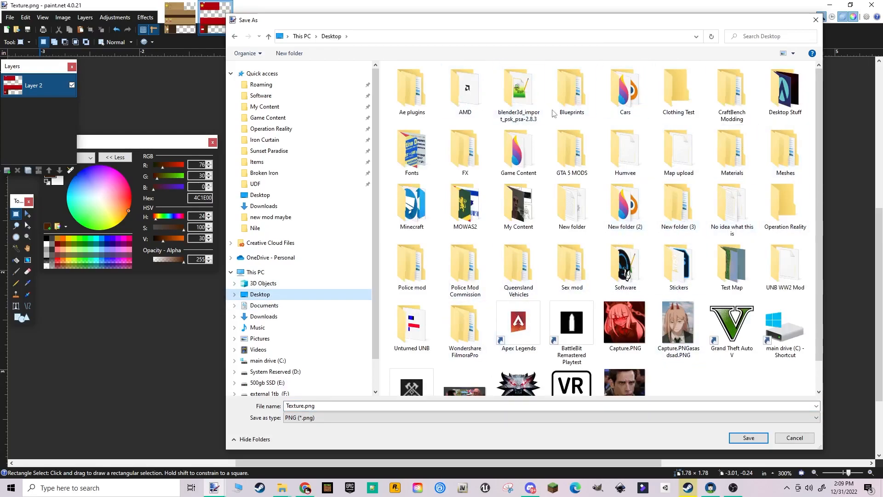
{"action": "double_click", "coordinate": [679, 92]}
{"action": "left_click", "coordinate": [393, 403]}
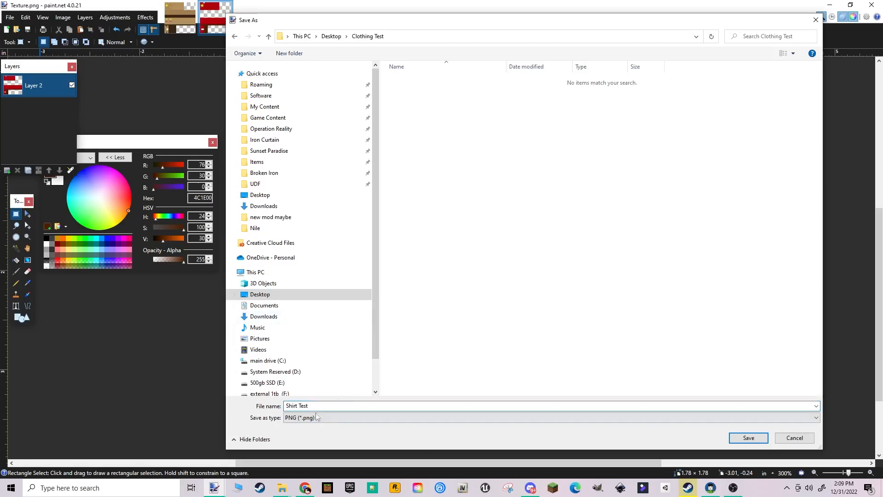
{"action": "left_click", "coordinate": [749, 438]}
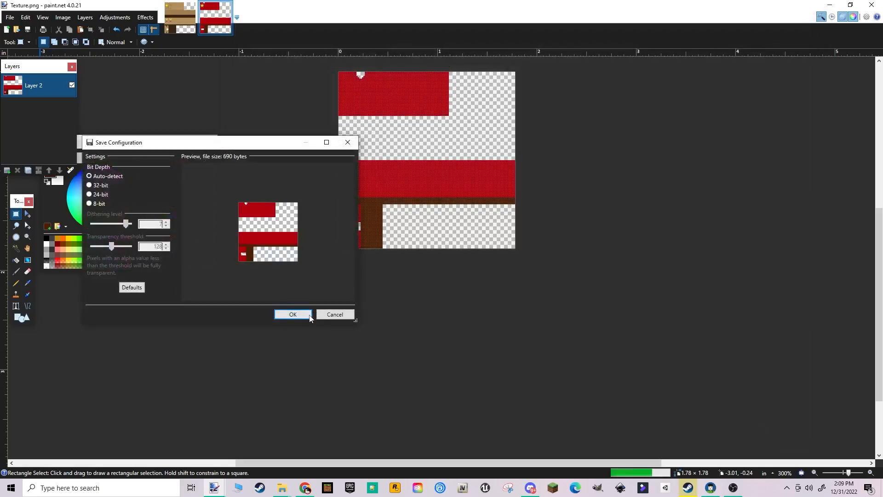
{"action": "key", "text": "Return"}
Clear the shirt artwork from Layer 2 and paste the copied blue pants artwork with its dark gray parts in its place
{"action": "key", "text": "ctrl+a"}
{"action": "key", "text": "Delete"}
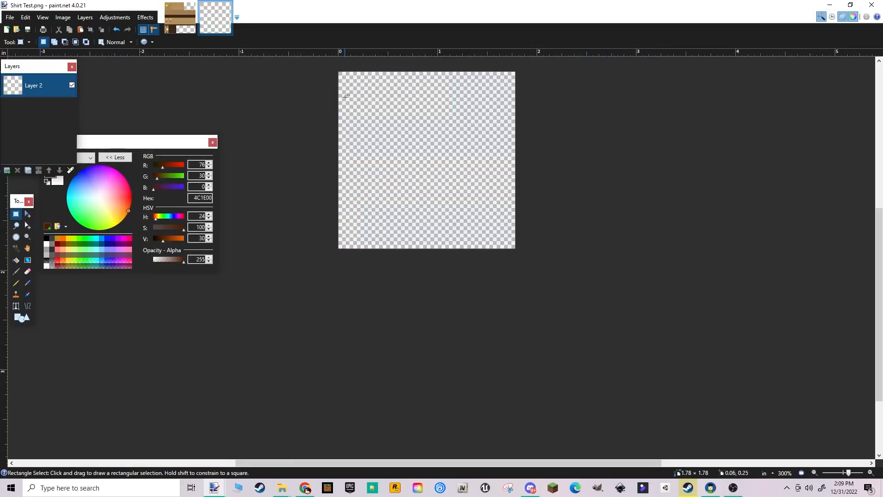
{"action": "key", "text": "ctrl+v"}
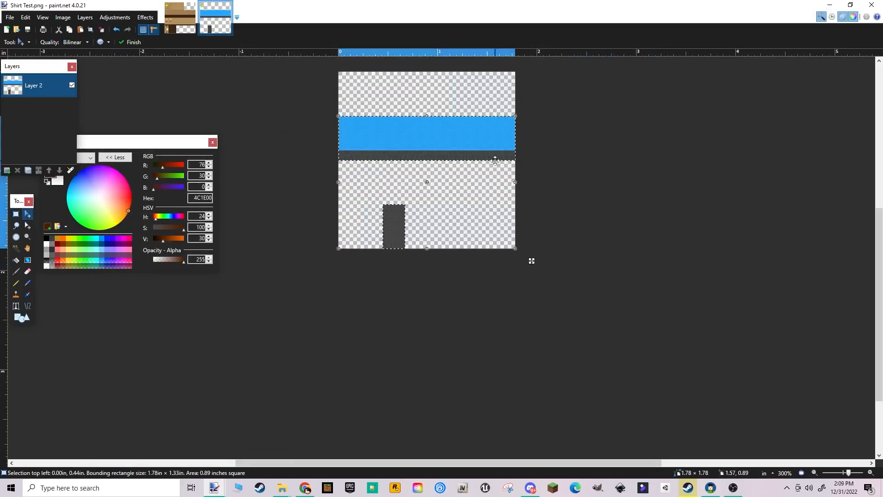
Save the pants texture as a separate file named Pants Test.png in the Clothing Test folder
{"action": "left_click", "coordinate": [10, 17]}
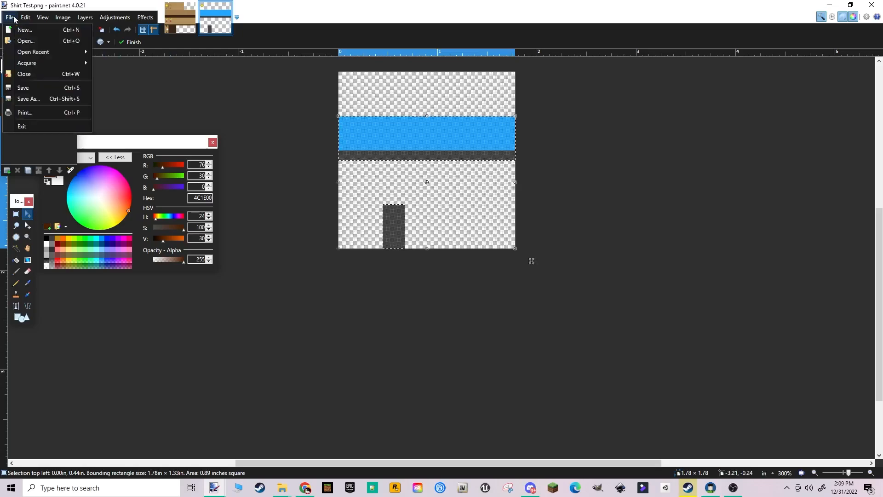
{"action": "left_click", "coordinate": [83, 91]}
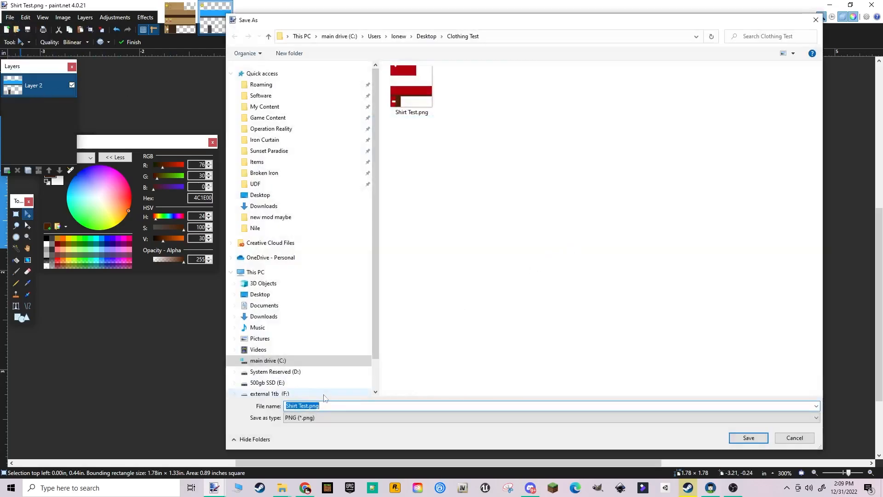
{"action": "left_click", "coordinate": [300, 406]}
{"action": "left_click_drag", "start_coordinate": [298, 407], "coordinate": [200, 383]}
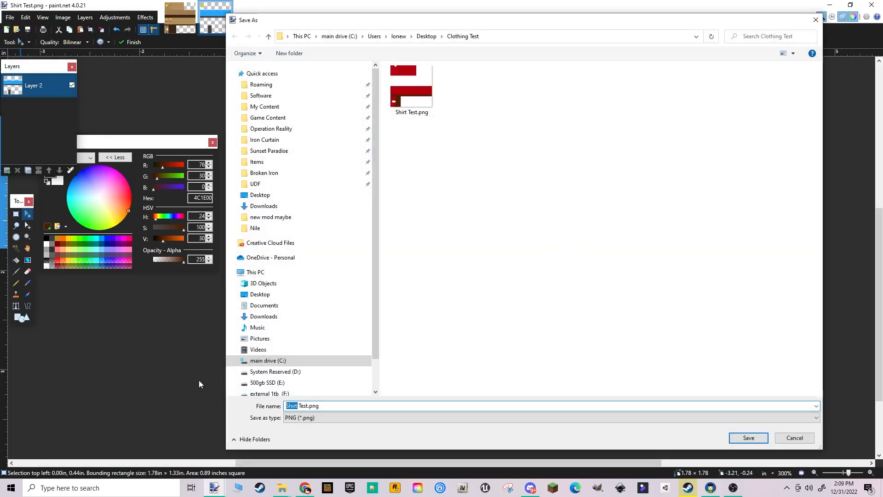
{"action": "type", "text": "Pants"}
{"action": "left_click", "coordinate": [739, 438]}
{"action": "key", "text": "Return"}
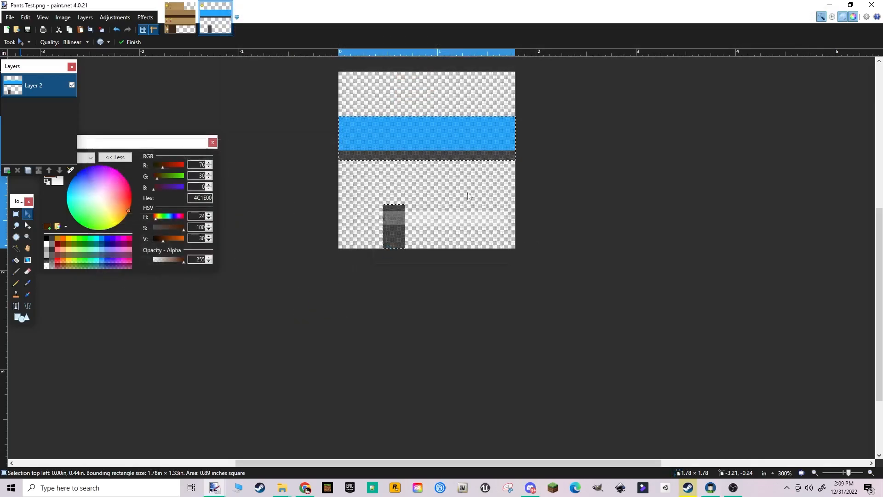
Check the open File Explorer windows, and return to paint.net to examine the Tanker.png clothing texture up close
{"action": "left_click", "coordinate": [830, 5]}
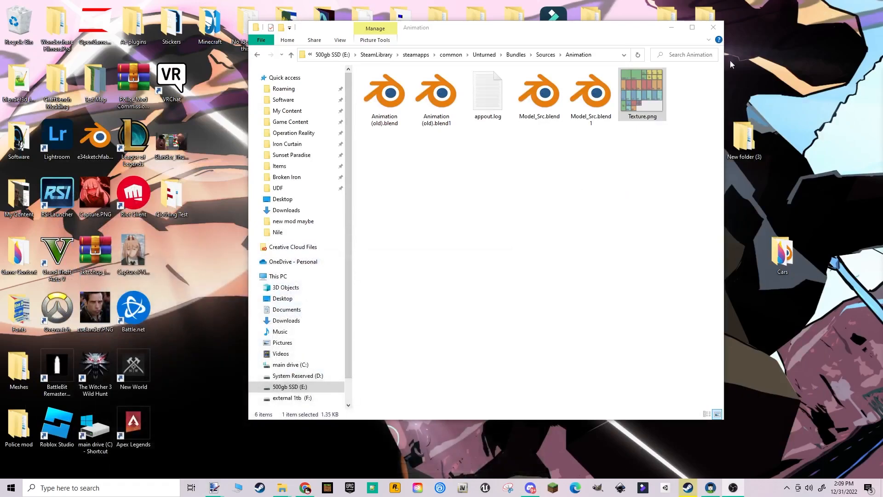
{"action": "left_click", "coordinate": [282, 488]}
{"action": "left_click", "coordinate": [324, 447]}
{"action": "left_click", "coordinate": [283, 490]}
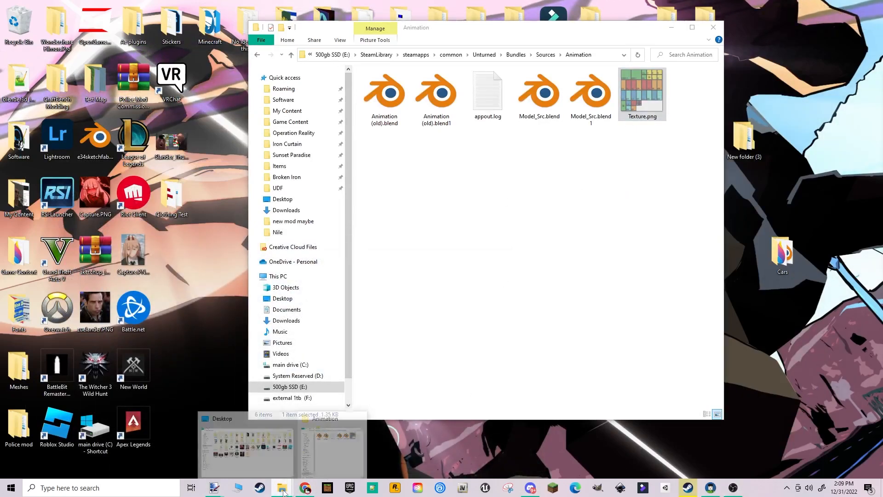
{"action": "key", "text": "alt+Tab"}
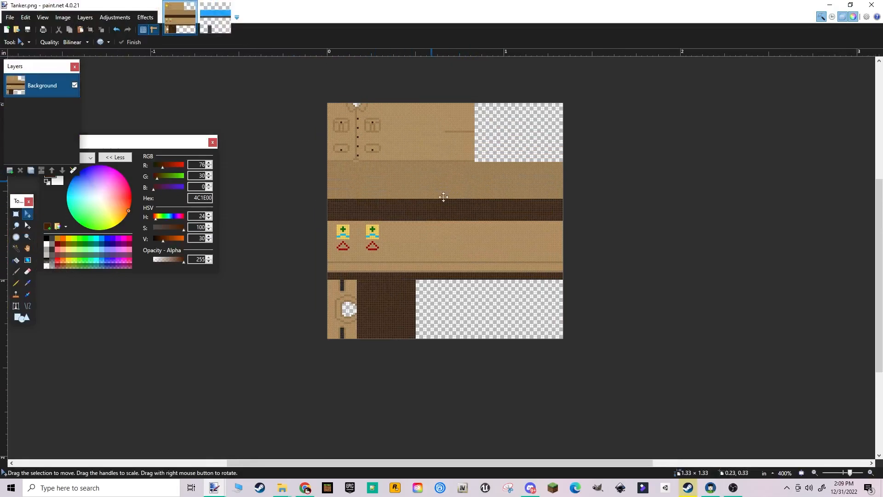
{"action": "scroll", "coordinate": [373, 228], "scroll_direction": "up", "scroll_amount": 5, "text": "ctrl"}
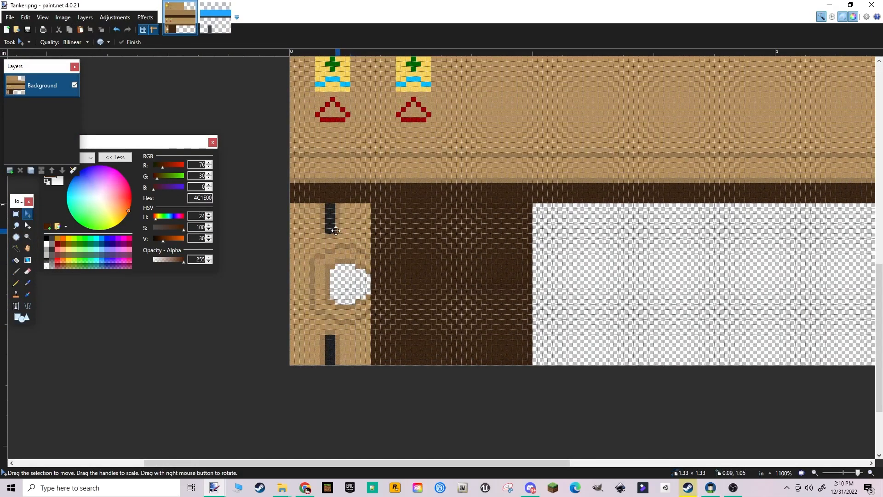
{"action": "middle_click_drag", "start_coordinate": [483, 178], "coordinate": [421, 197]}
{"action": "scroll", "coordinate": [421, 198], "scroll_direction": "down", "scroll_amount": 6, "text": "ctrl"}
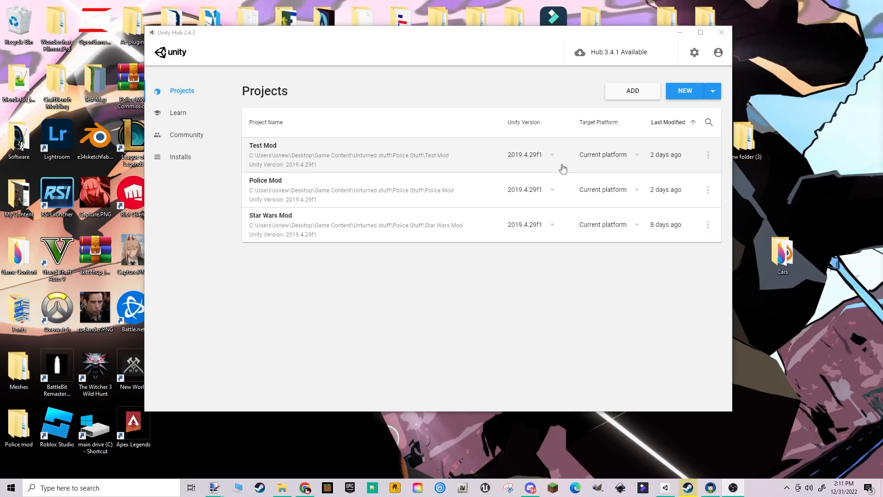
Create a new Unity project named Clothing Test from the 3D template
{"action": "left_click", "coordinate": [686, 91]}
{"action": "left_click_drag", "start_coordinate": [625, 110], "coordinate": [529, 110]}
{"action": "type", "text": "Test"}
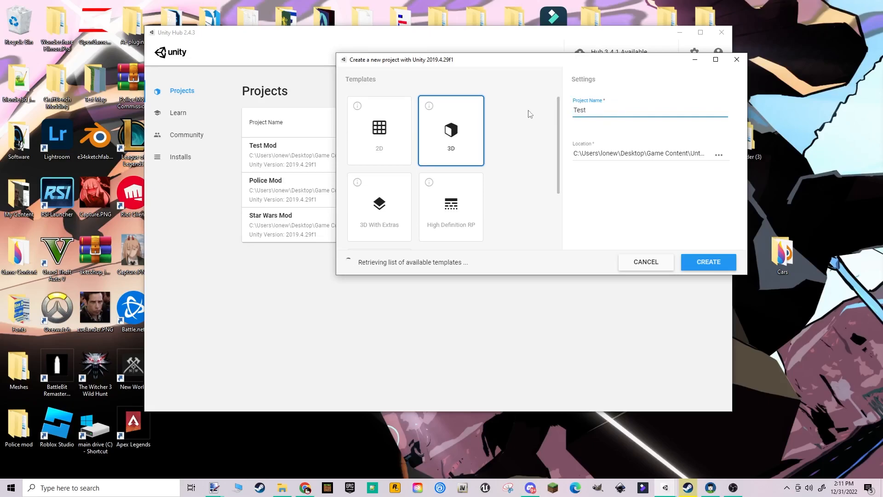
{"action": "type", "text": " Clo"}
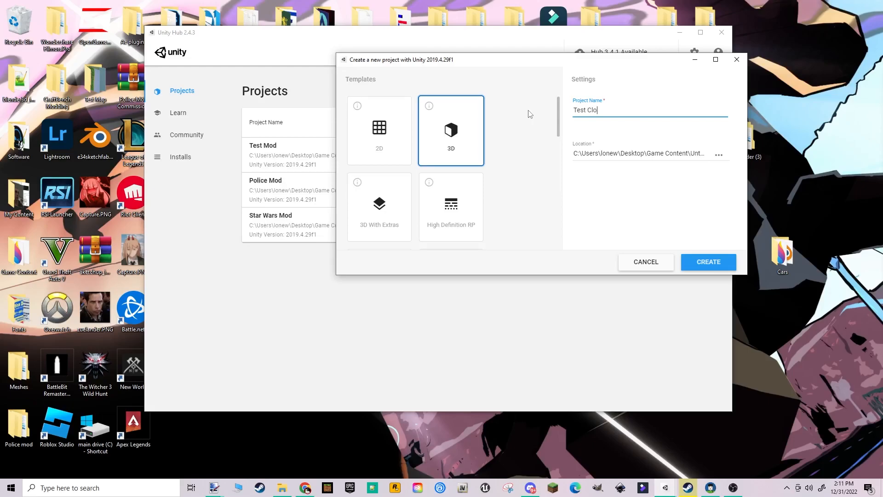
{"action": "key", "text": "ctrl+a"}
{"action": "key", "text": "BackSpace"}
{"action": "type", "text": "Clot"}
{"action": "left_click", "coordinate": [707, 270]}
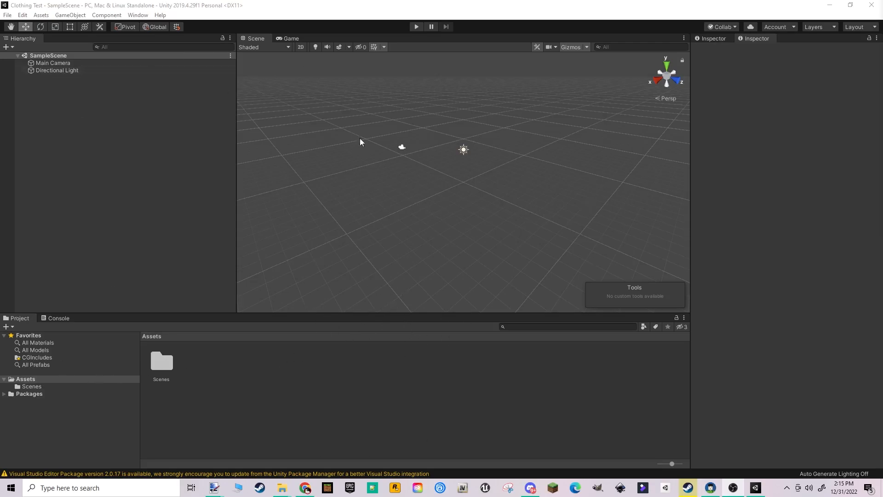
Import all contents of Project.unitypackage from Unturned's Bundles/Sources folder into the Unity project, accepting the overwrite of project settings
{"action": "mouse_move", "coordinate": [282, 488]}
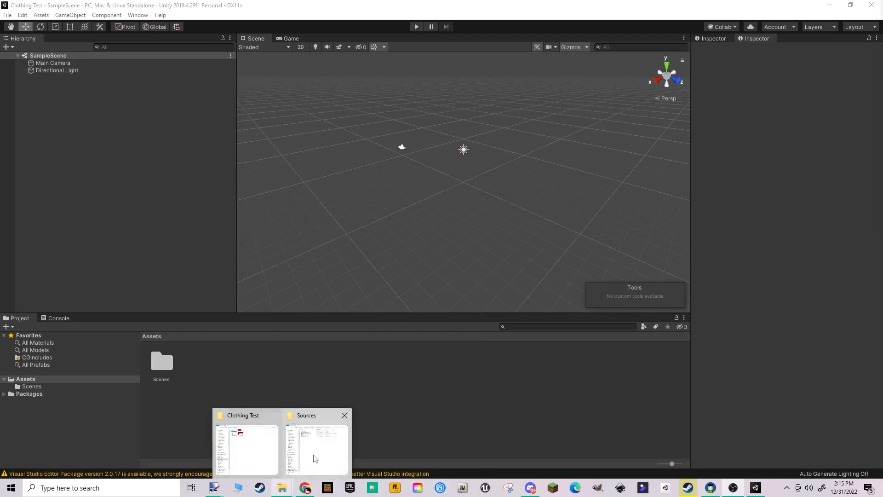
{"action": "left_click", "coordinate": [315, 442]}
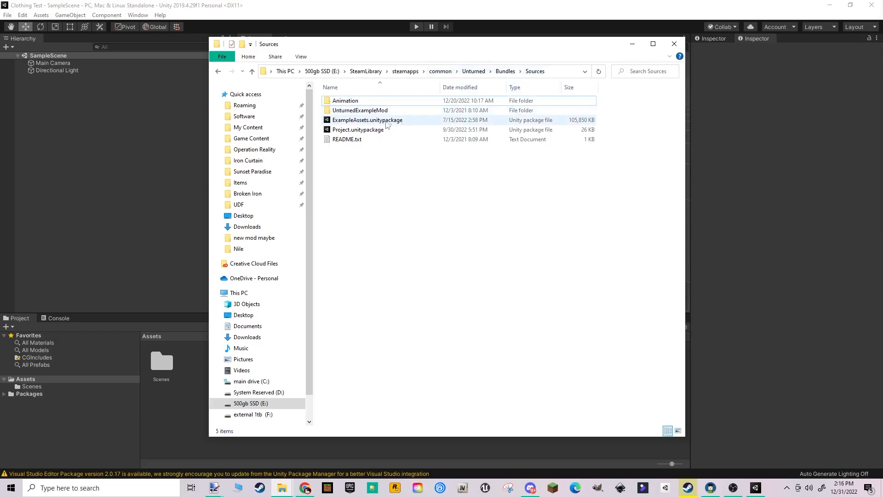
{"action": "left_click", "coordinate": [351, 120]}
{"action": "left_click", "coordinate": [352, 130], "text": "shift"}
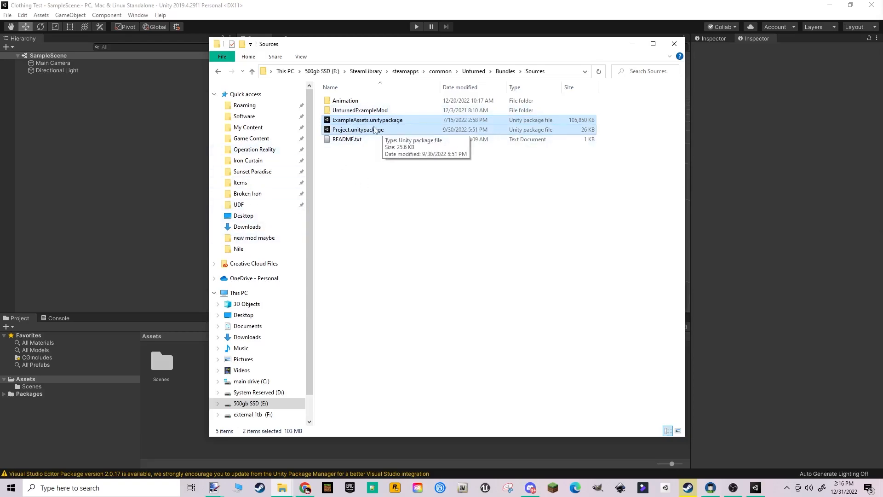
{"action": "left_click_drag", "start_coordinate": [458, 48], "coordinate": [557, 38]}
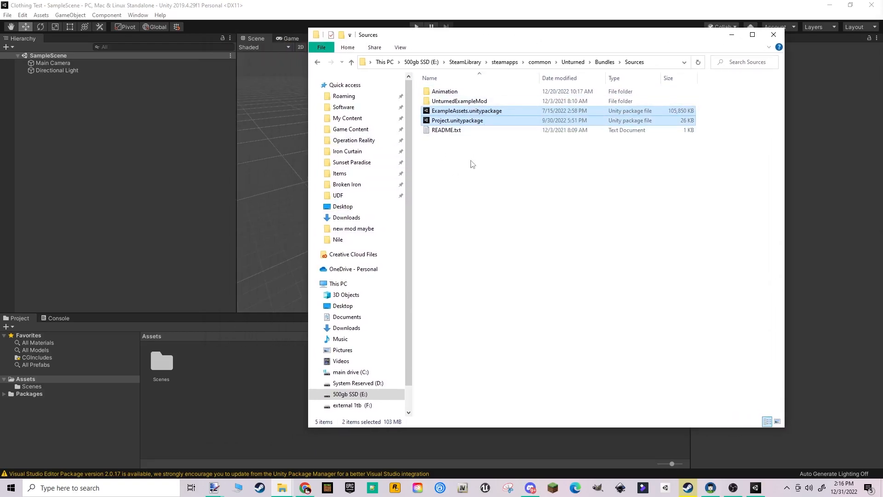
{"action": "left_click", "coordinate": [472, 164]}
{"action": "left_click", "coordinate": [462, 121]}
{"action": "left_click_drag", "start_coordinate": [470, 122], "coordinate": [206, 382]}
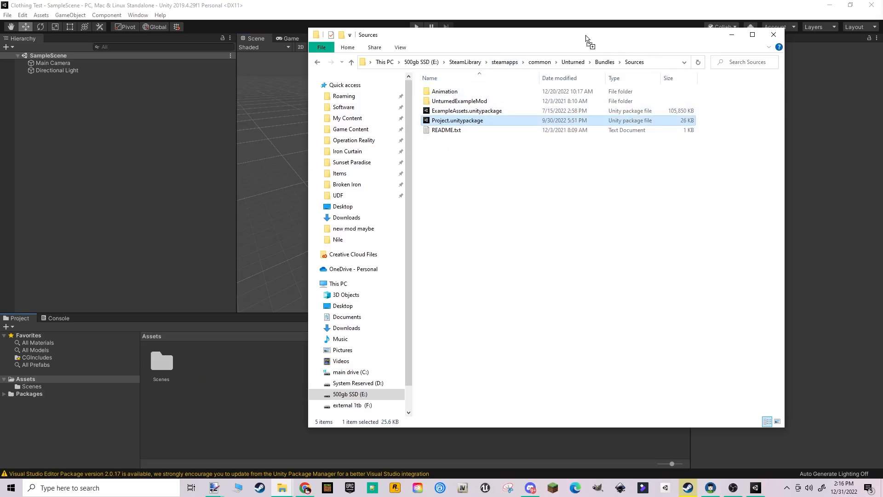
{"action": "left_click_drag", "start_coordinate": [472, 39], "coordinate": [258, 392]}
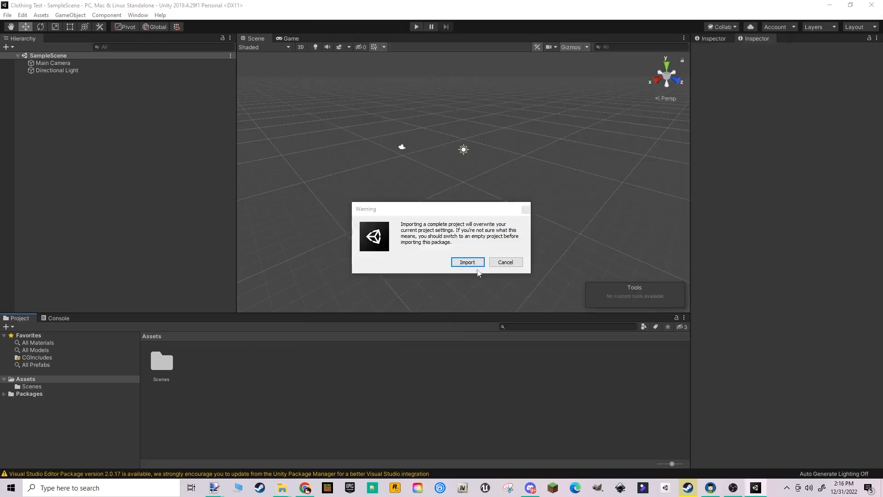
{"action": "left_click", "coordinate": [460, 262]}
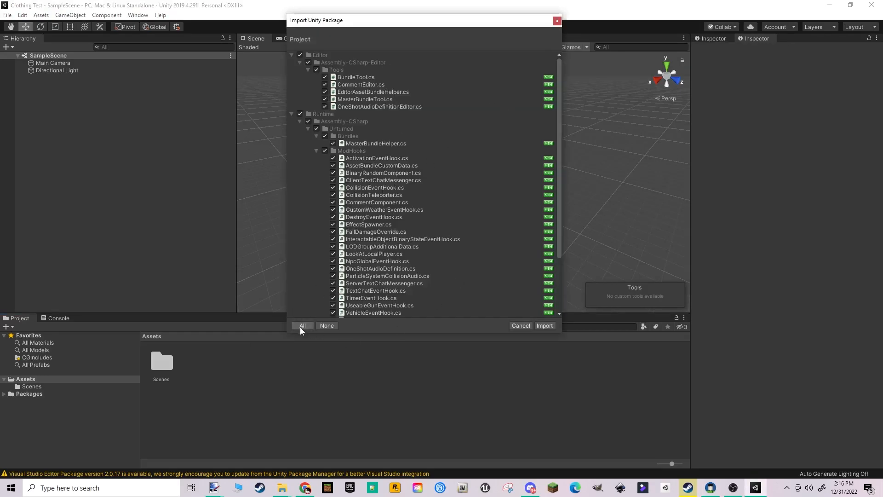
{"action": "left_click", "coordinate": [544, 325]}
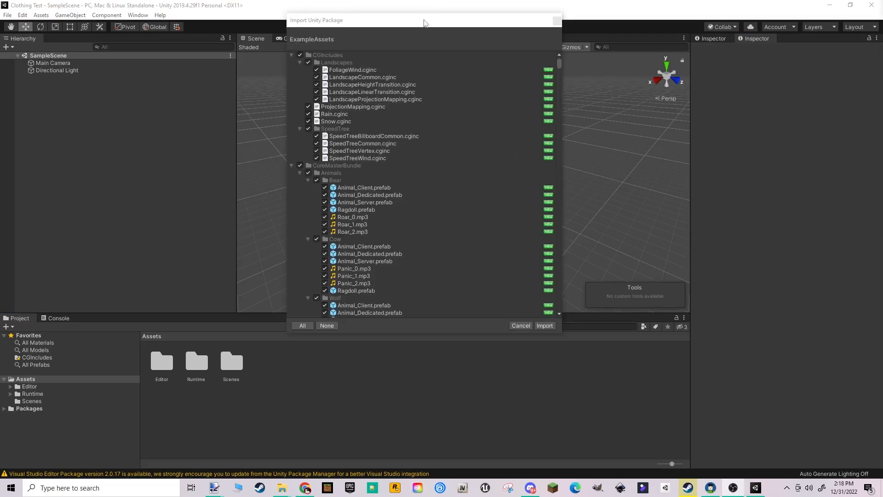
Import all contents of the ExampleAssets package into the Unity project
{"action": "left_click_drag", "start_coordinate": [423, 19], "coordinate": [444, 14]}
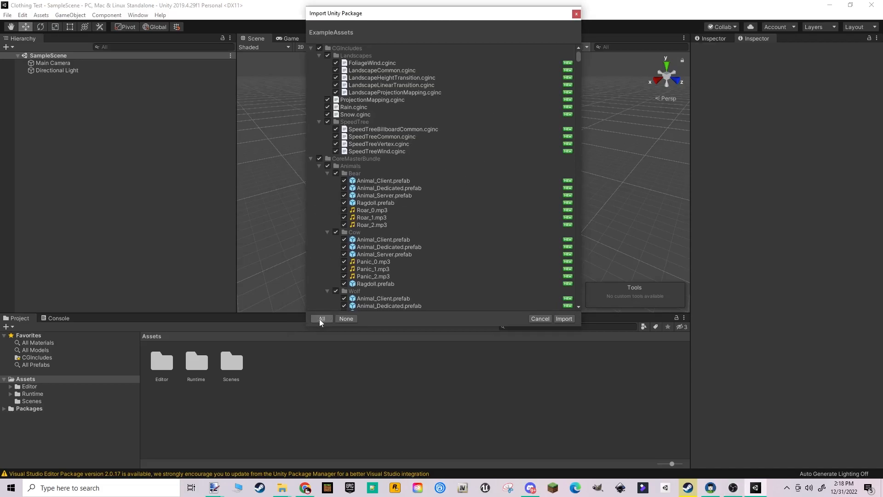
{"action": "scroll", "coordinate": [443, 262], "scroll_direction": "down", "scroll_amount": 10}
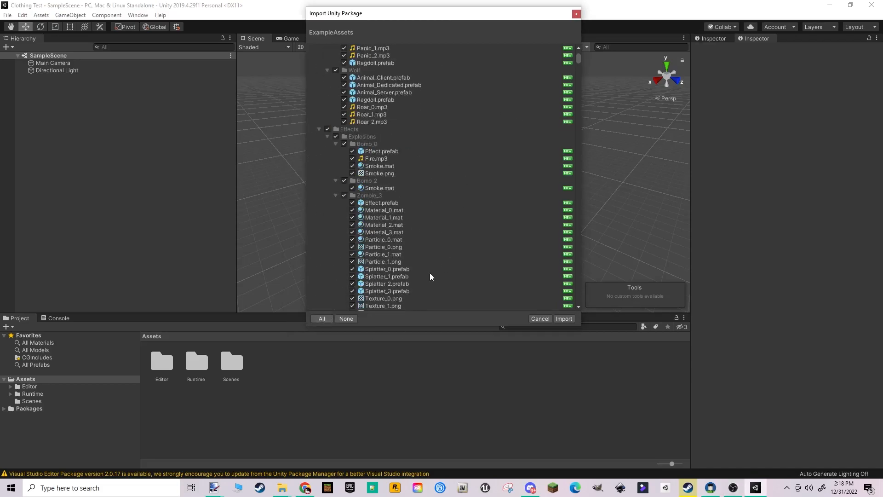
{"action": "scroll", "coordinate": [435, 272], "scroll_direction": "down", "scroll_amount": 6}
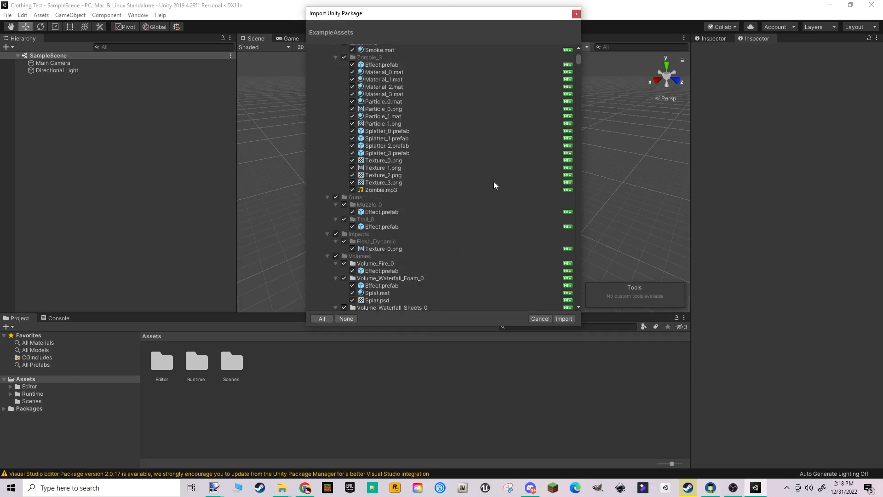
{"action": "left_click", "coordinate": [564, 318]}
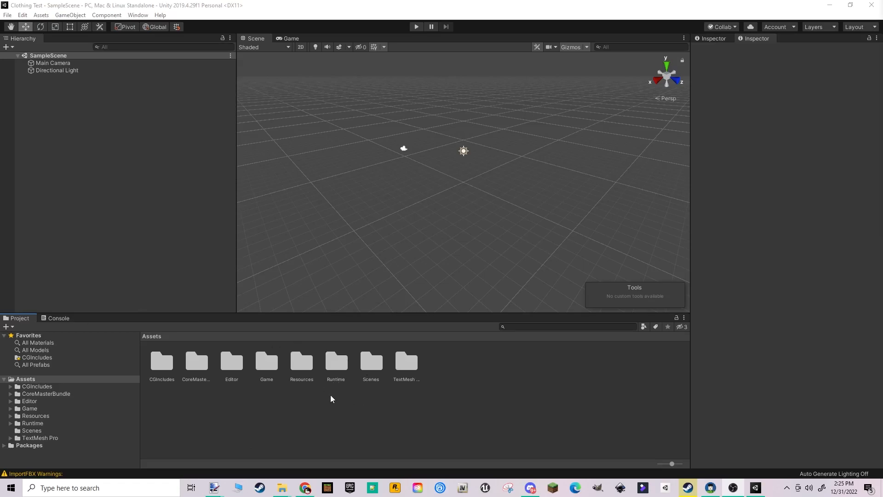
Create a folder named Clothing Test in the project's Assets folder
{"action": "right_click", "coordinate": [359, 405]}
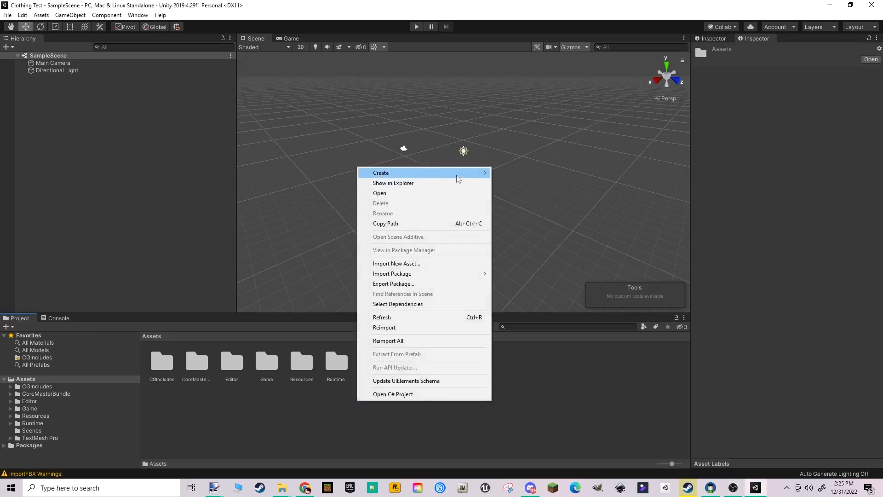
{"action": "mouse_move", "coordinate": [456, 174]}
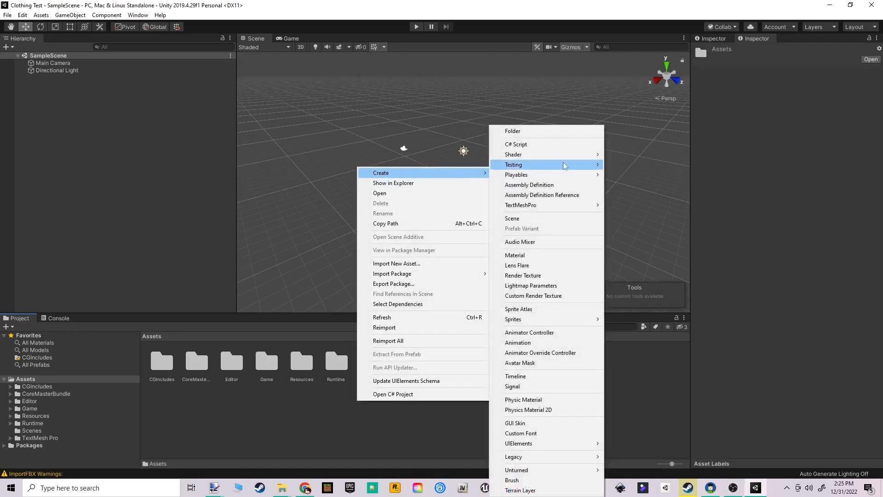
{"action": "left_click", "coordinate": [569, 134]}
{"action": "type", "text": "C"}
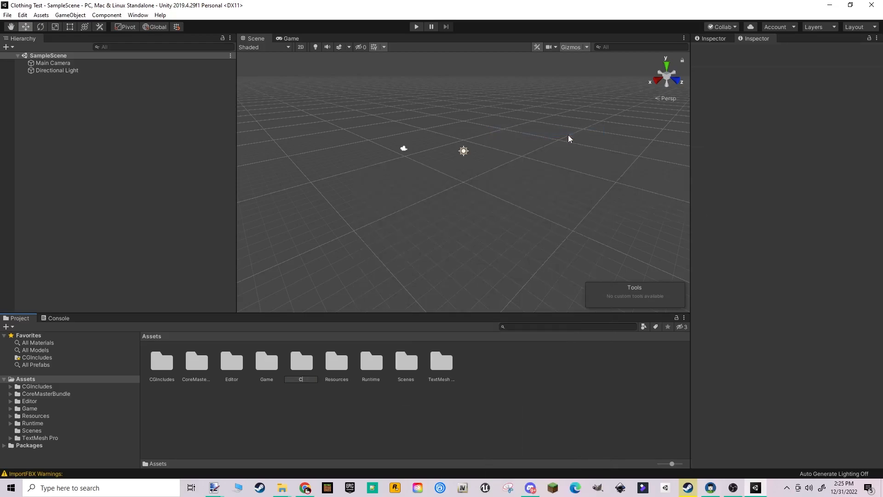
{"action": "type", "text": "lothing Test"}
{"action": "key", "text": "Return"}
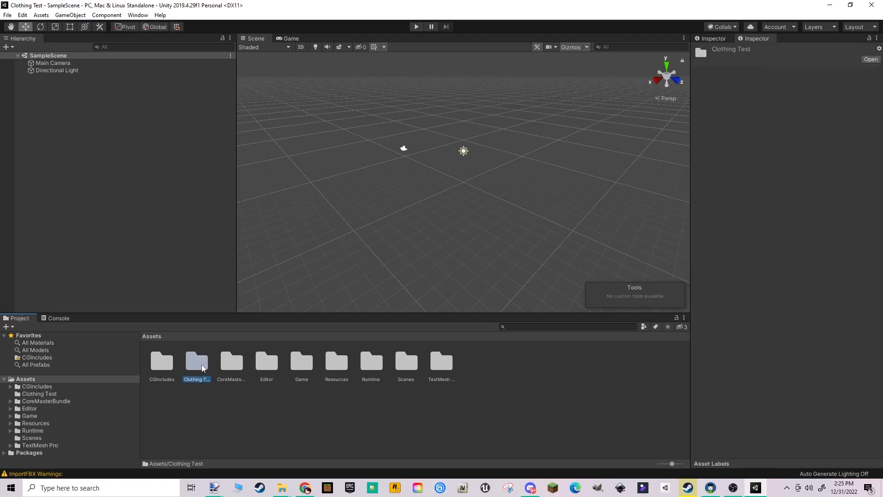
Open the project's Clothing Test assets folder in File Explorer and move its window out of the way
{"action": "double_click", "coordinate": [203, 368]}
{"action": "right_click", "coordinate": [221, 367]}
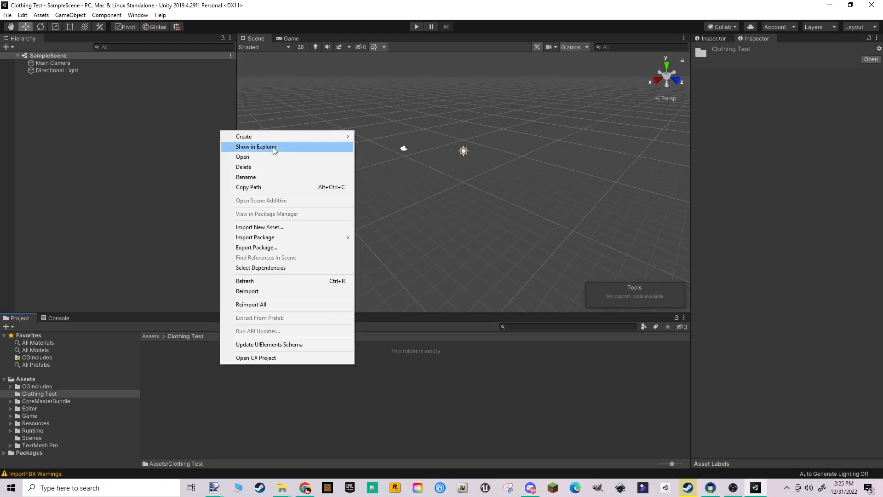
{"action": "right_click", "coordinate": [186, 368]}
{"action": "right_click", "coordinate": [185, 367]}
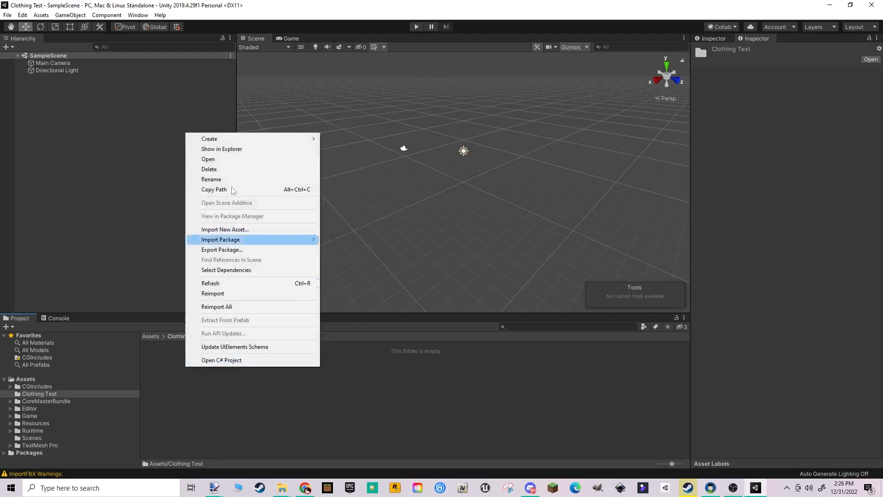
{"action": "left_click", "coordinate": [240, 150]}
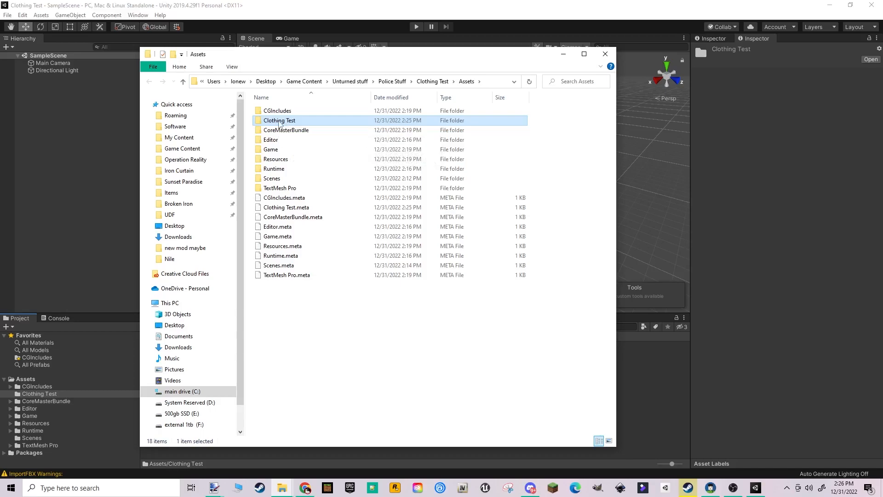
{"action": "double_click", "coordinate": [279, 122]}
{"action": "left_click_drag", "start_coordinate": [280, 54], "coordinate": [882, 157]}
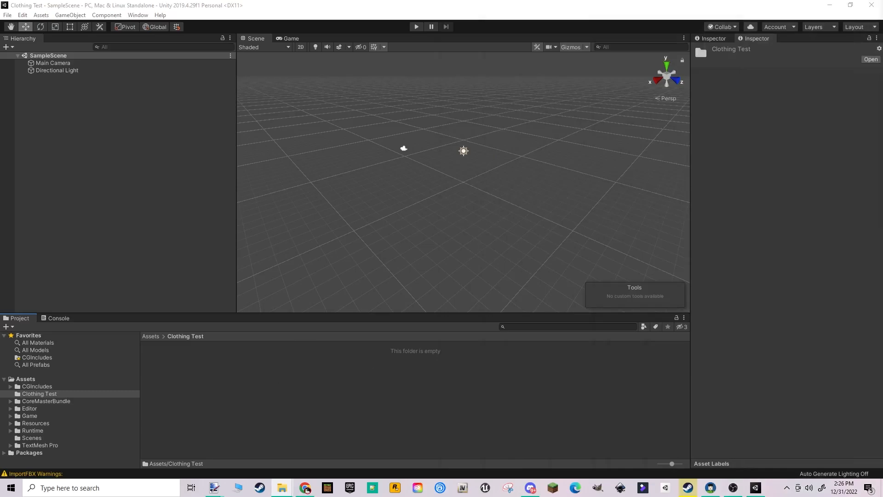
Open the CoreMasterBundle Items folder from the project's assets in a second File Explorer window
{"action": "left_click", "coordinate": [152, 337]}
{"action": "right_click", "coordinate": [249, 397]}
{"action": "left_click", "coordinate": [220, 403]}
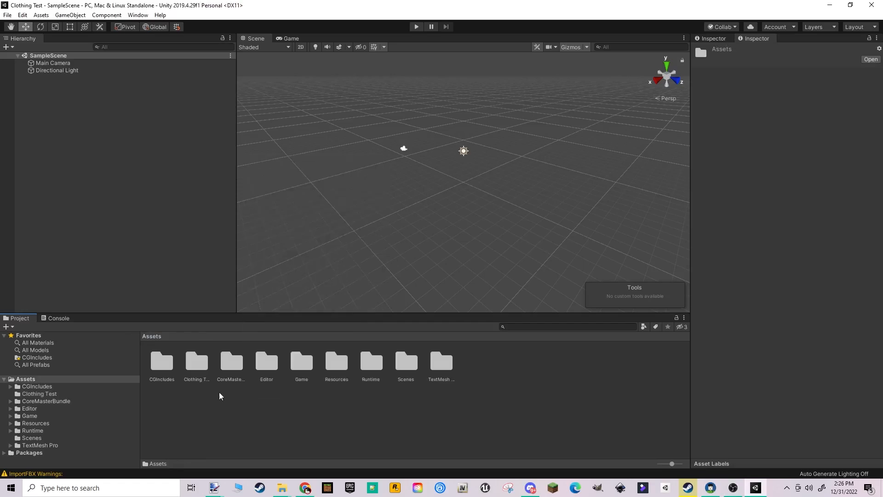
{"action": "double_click", "coordinate": [222, 366]}
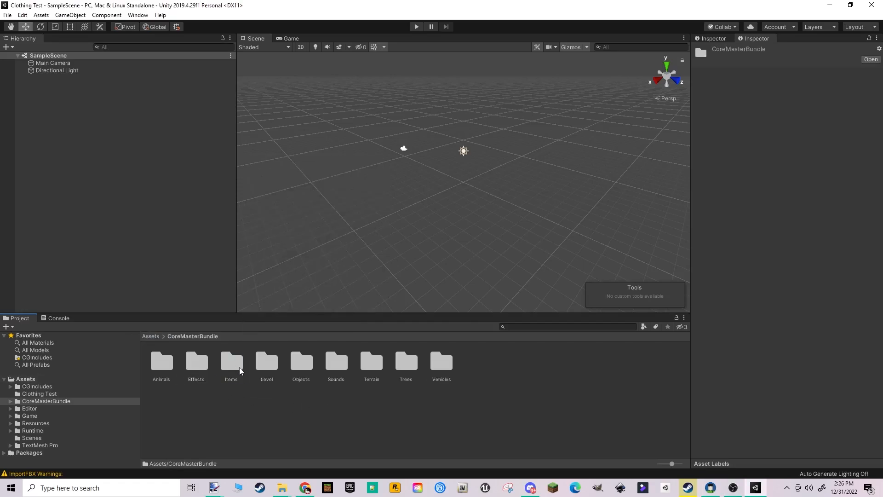
{"action": "double_click", "coordinate": [233, 364]}
{"action": "scroll", "coordinate": [240, 373], "scroll_direction": "down", "scroll_amount": 1}
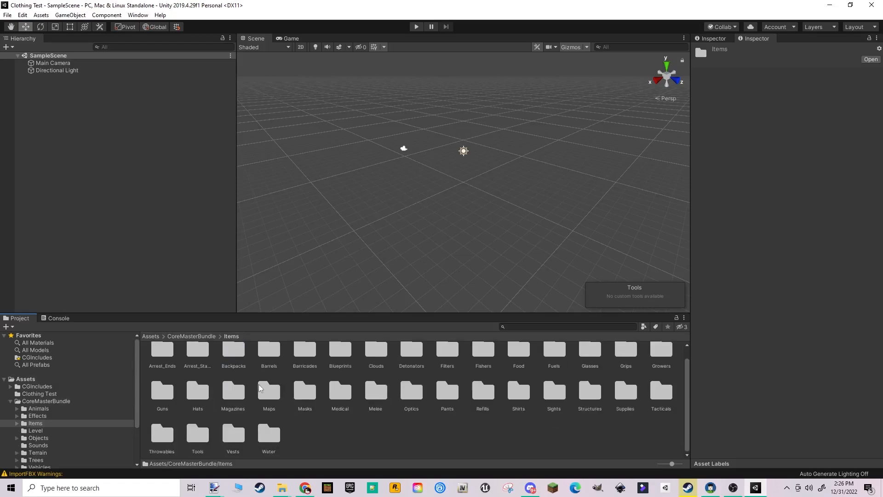
{"action": "right_click", "coordinate": [352, 430]}
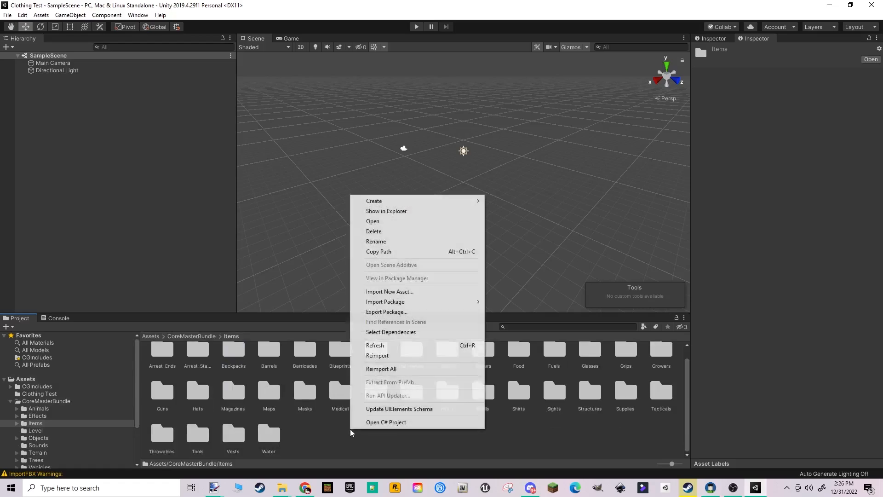
{"action": "left_click", "coordinate": [380, 213]}
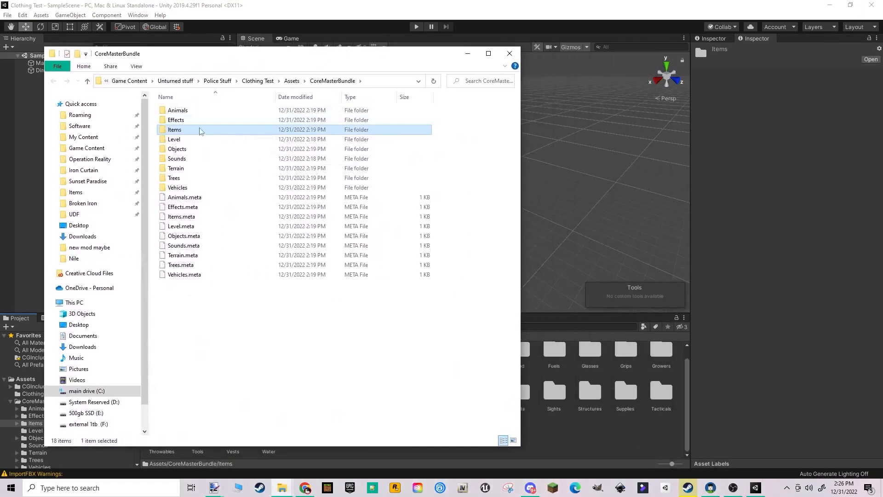
{"action": "double_click", "coordinate": [198, 133]}
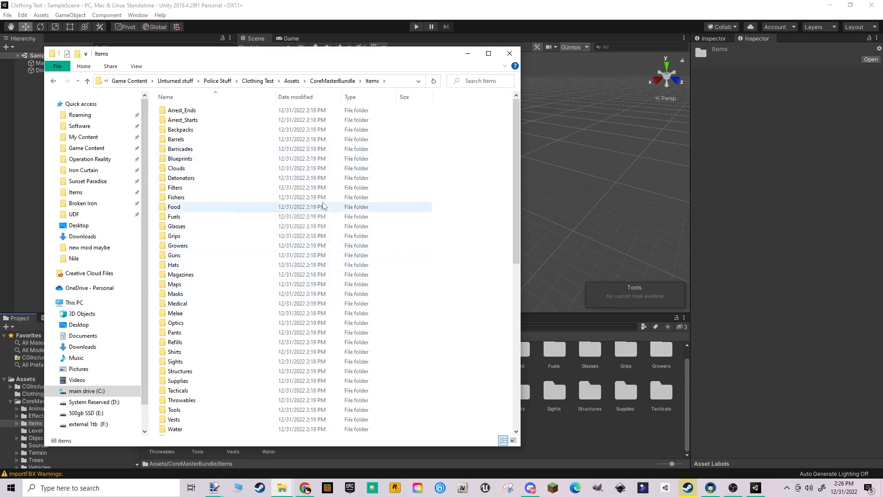
Bring back the Clothing Test folder window and create a subfolder named Pants Test in it
{"action": "left_click_drag", "start_coordinate": [882, 170], "coordinate": [515, 58]}
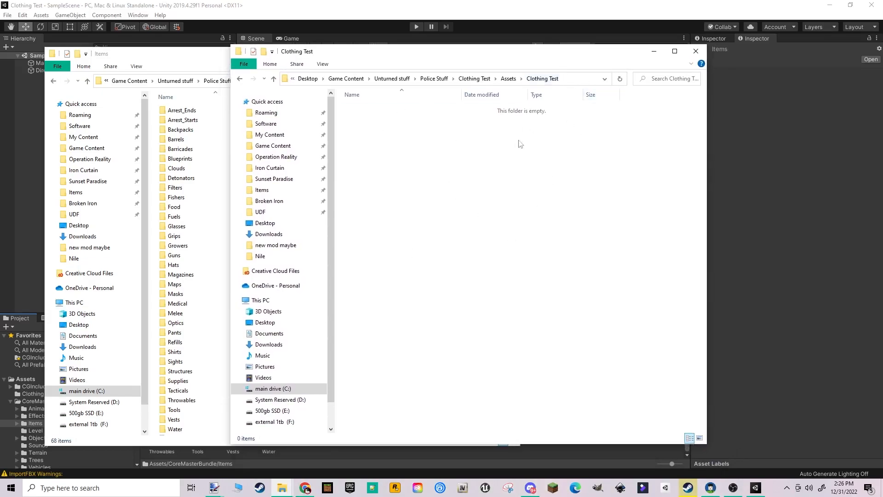
{"action": "right_click", "coordinate": [431, 191]}
{"action": "mouse_move", "coordinate": [506, 320]}
{"action": "left_click", "coordinate": [584, 323]}
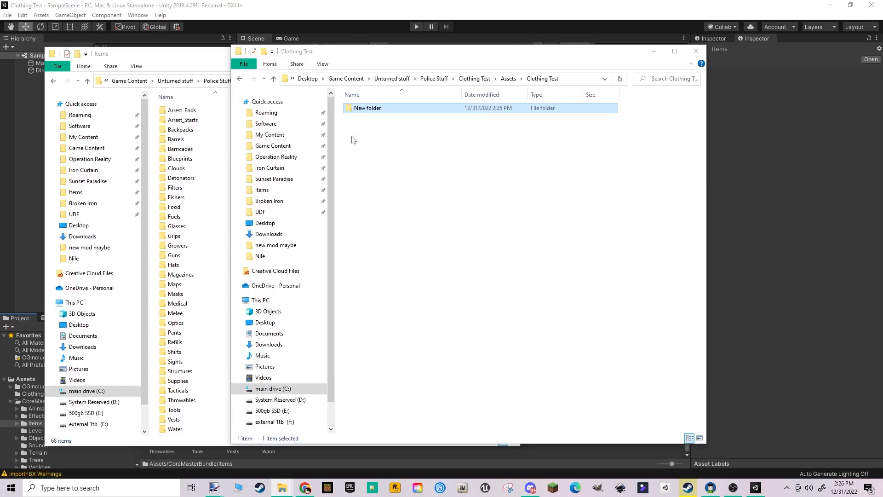
{"action": "key", "text": "Return"}
{"action": "right_click", "coordinate": [379, 111]}
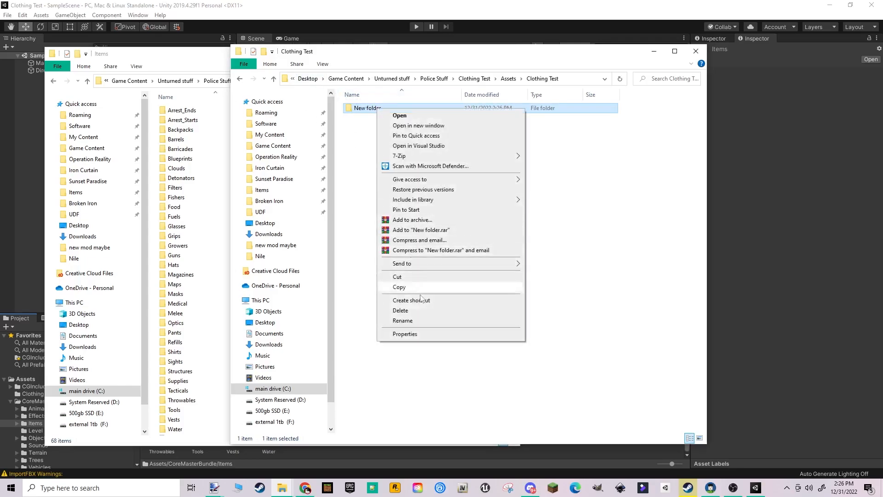
{"action": "left_click", "coordinate": [422, 324]}
{"action": "type", "text": "Pants Test"}
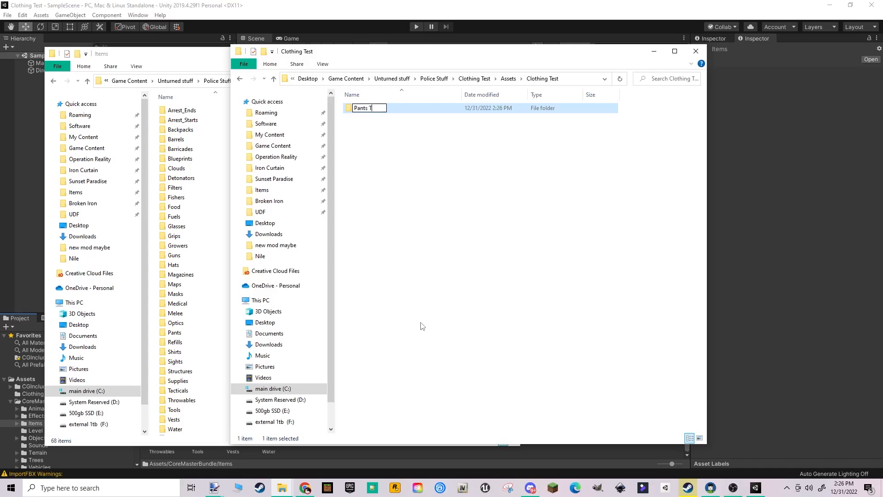
Create a second subfolder named Shirt Test in the Clothing Test folder
{"action": "right_click", "coordinate": [382, 136]}
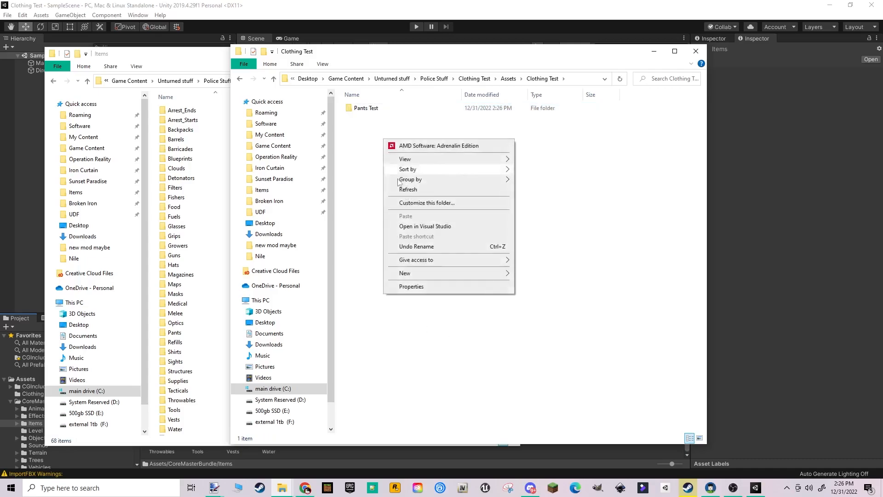
{"action": "mouse_move", "coordinate": [456, 276]}
{"action": "left_click", "coordinate": [534, 273]}
{"action": "type", "text": "Sh"}
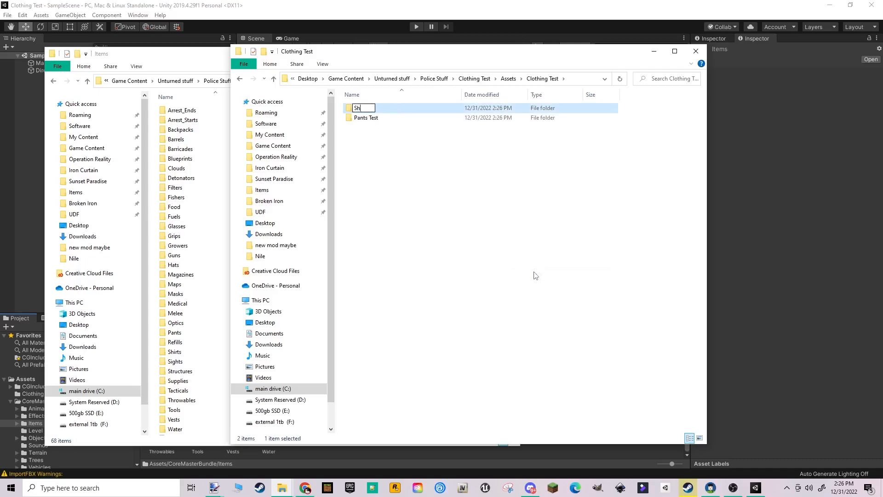
{"action": "type", "text": "irt Test"}
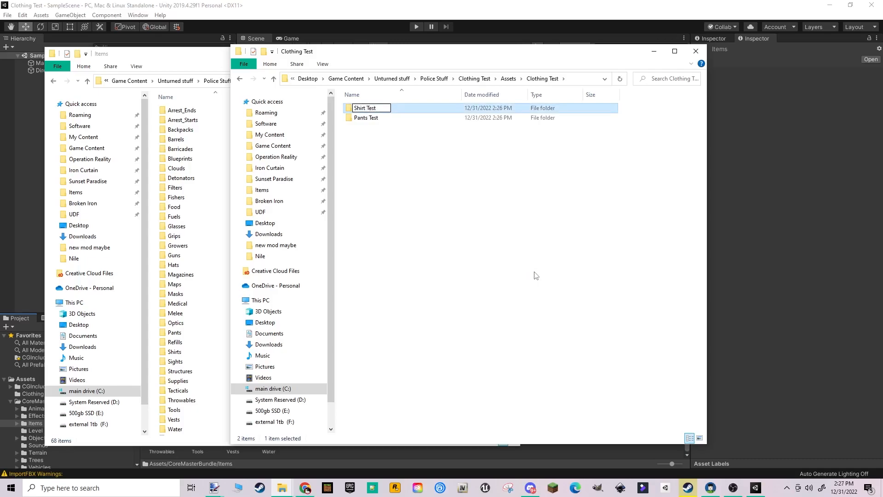
{"action": "left_click", "coordinate": [448, 180]}
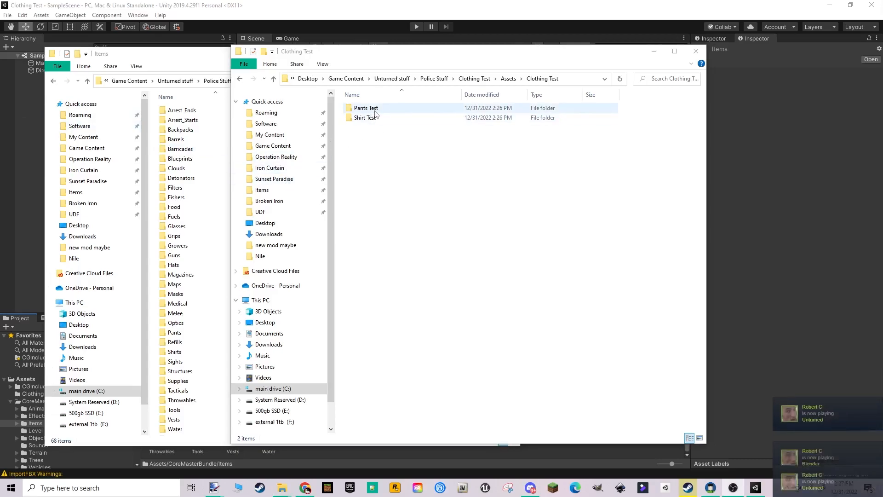
Copy all files from the Items/Pants/Chef_Bottom folder into the Pants Test folder
{"action": "left_click", "coordinate": [192, 58]}
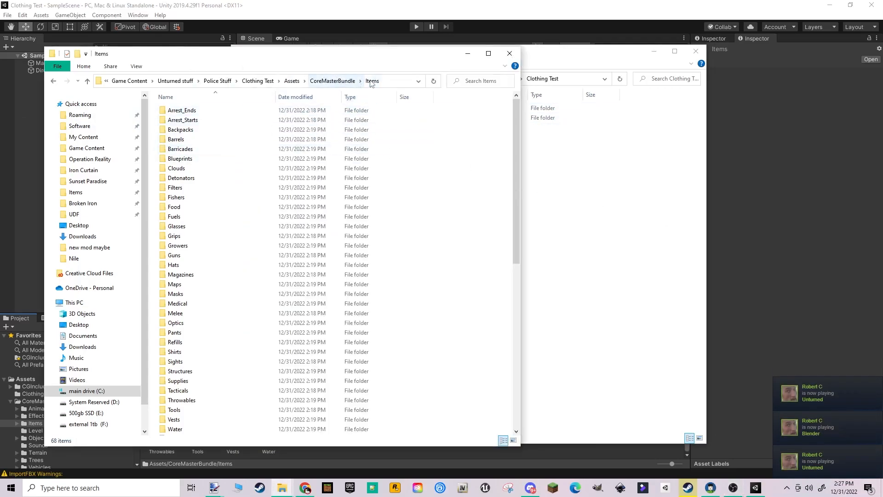
{"action": "double_click", "coordinate": [191, 332]}
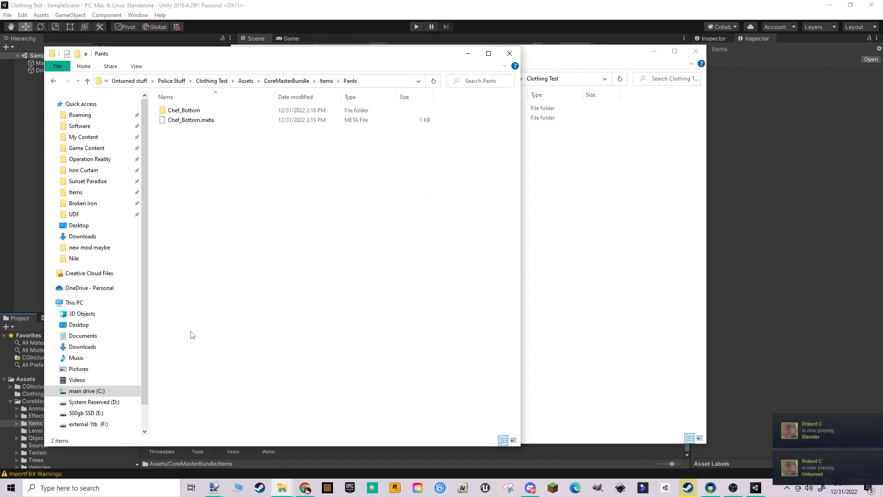
{"action": "double_click", "coordinate": [186, 112]}
{"action": "left_click_drag", "start_coordinate": [285, 241], "coordinate": [209, 112]}
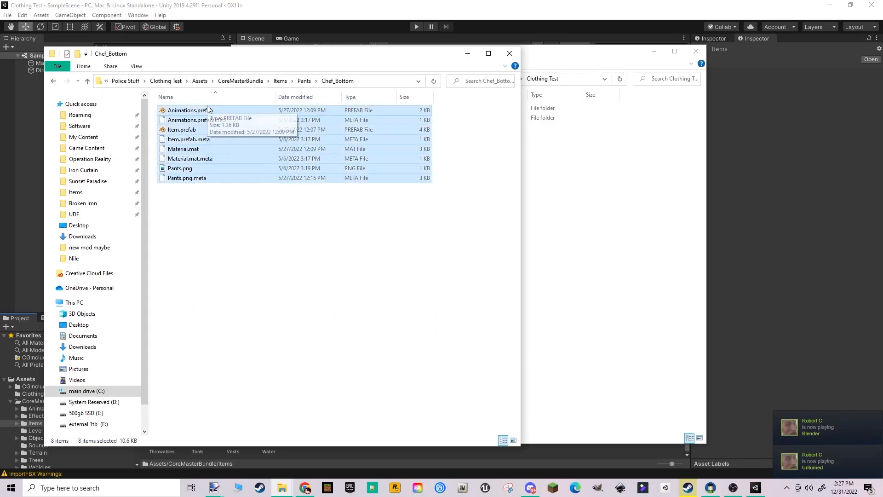
{"action": "left_click", "coordinate": [580, 197]}
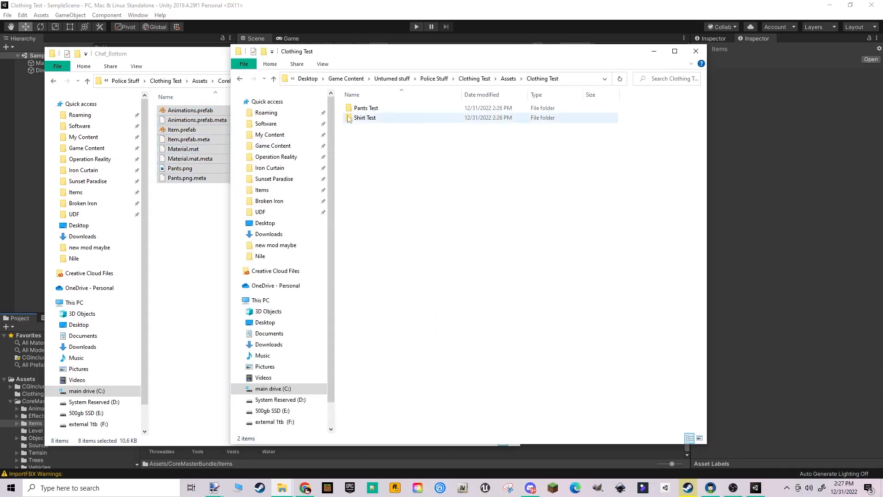
{"action": "left_click_drag", "start_coordinate": [427, 68], "coordinate": [482, 109]}
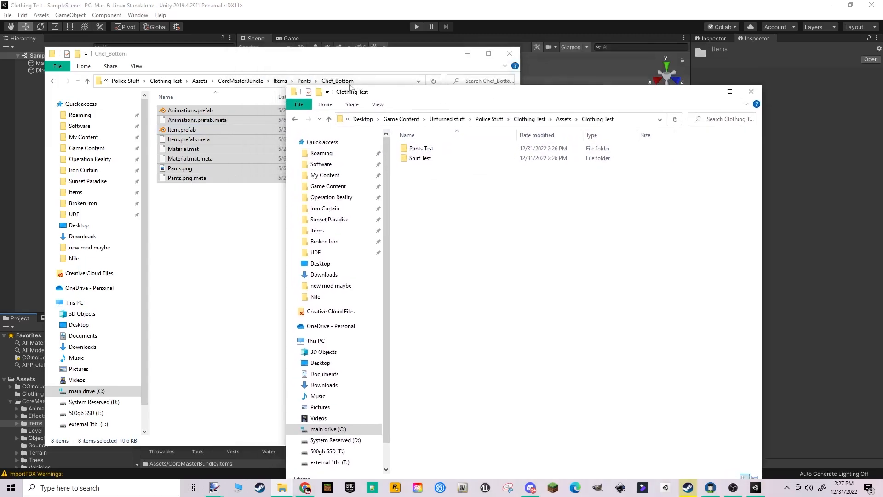
{"action": "double_click", "coordinate": [438, 152]}
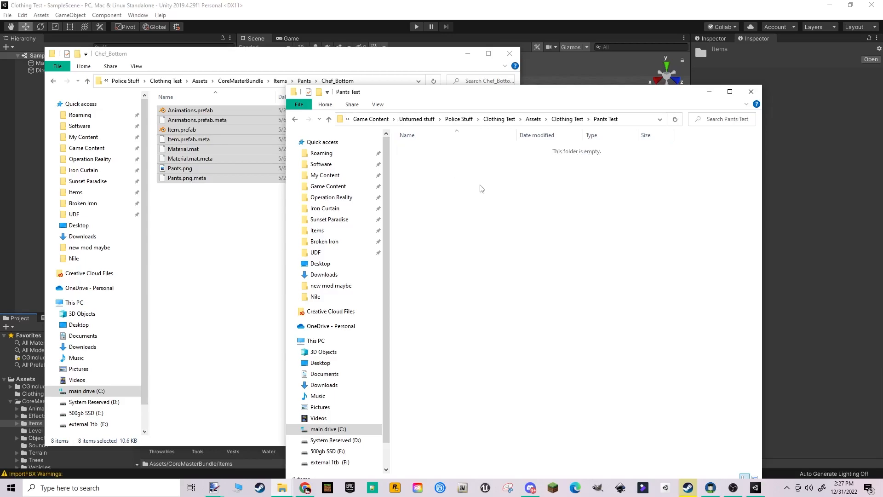
{"action": "key", "text": "ctrl+v"}
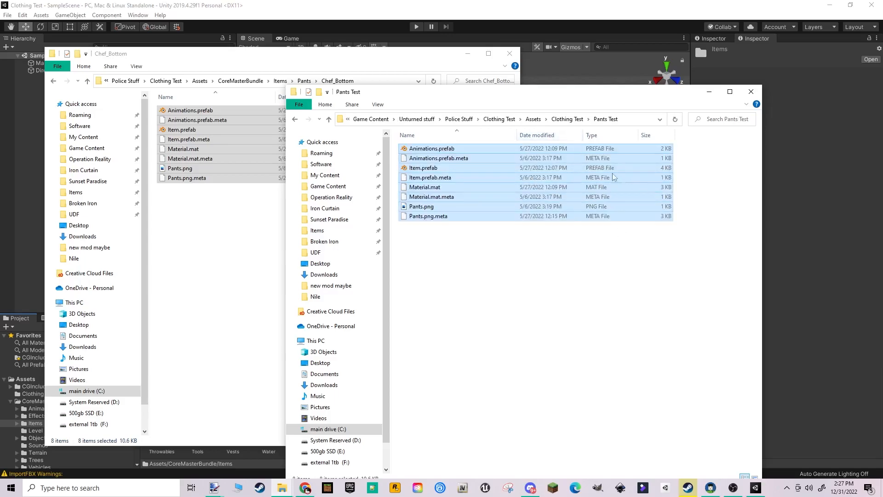
Copy all files from the Items/Shirts/Chef_Top folder into the Shirt Test folder
{"action": "left_click", "coordinate": [338, 80]}
{"action": "left_click", "coordinate": [304, 81]}
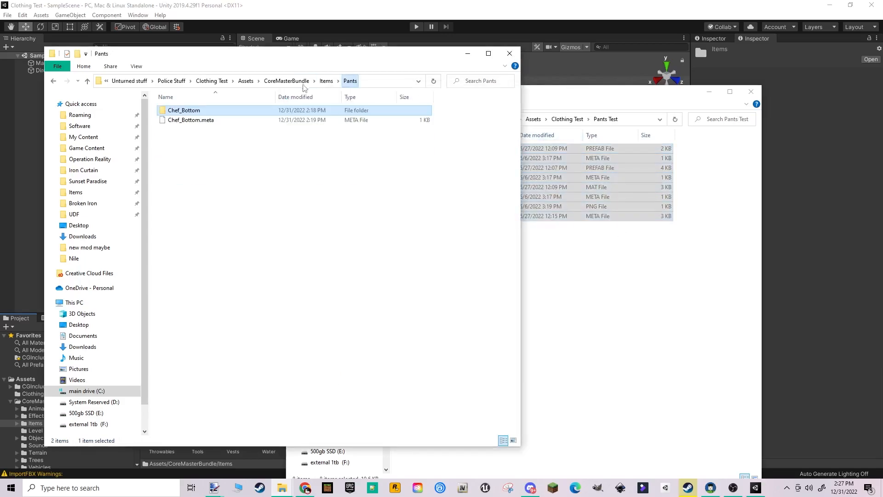
{"action": "left_click", "coordinate": [327, 81]}
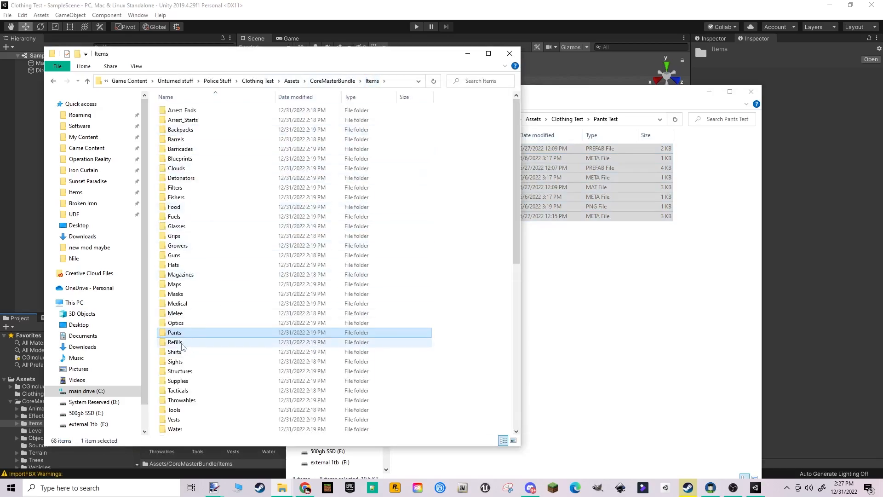
{"action": "double_click", "coordinate": [177, 352]}
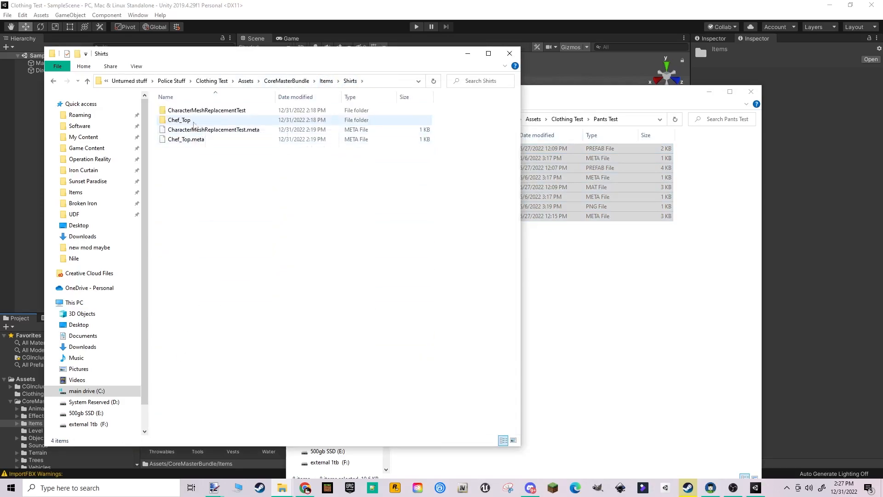
{"action": "double_click", "coordinate": [199, 121]}
{"action": "left_click_drag", "start_coordinate": [267, 233], "coordinate": [194, 101]}
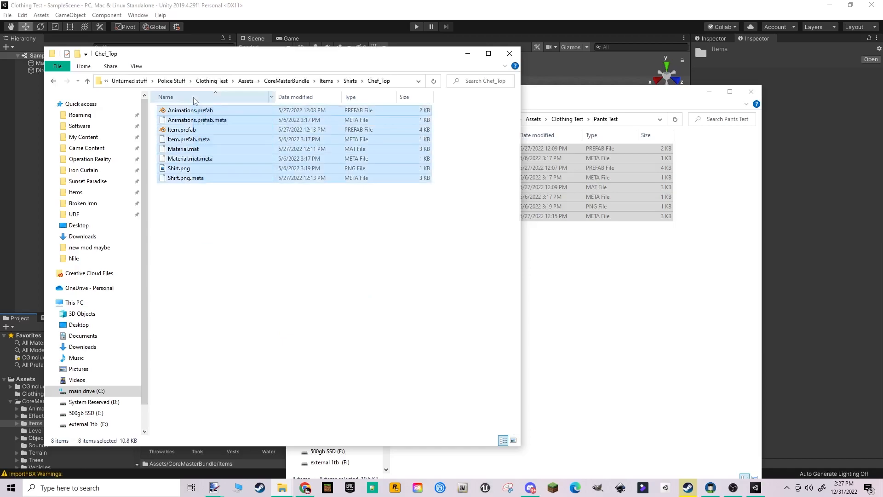
{"action": "left_click", "coordinate": [663, 123]}
{"action": "left_click", "coordinate": [567, 119]}
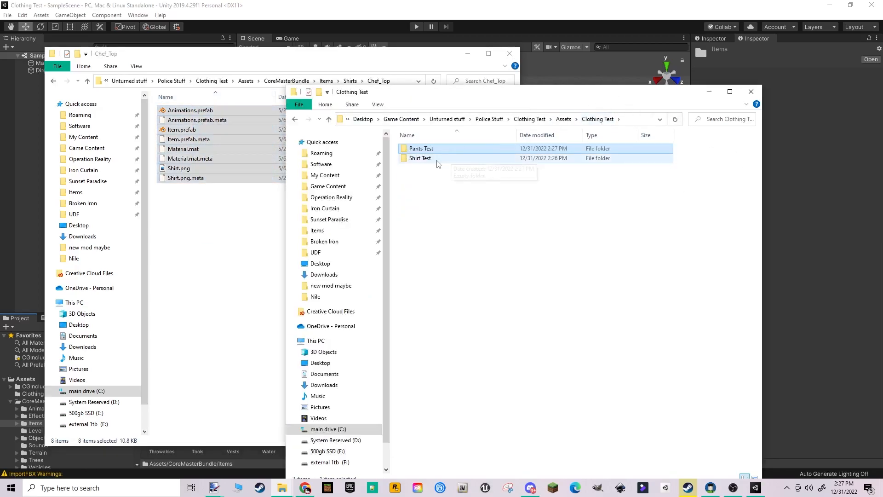
{"action": "double_click", "coordinate": [439, 159]}
{"action": "key", "text": "ctrl+v"}
Paste the custom texture Shirt Test.png into the Shirt Test folder and Pants Test.png into the Pants Test folder
{"action": "left_click_drag", "start_coordinate": [521, 89], "coordinate": [400, 51]}
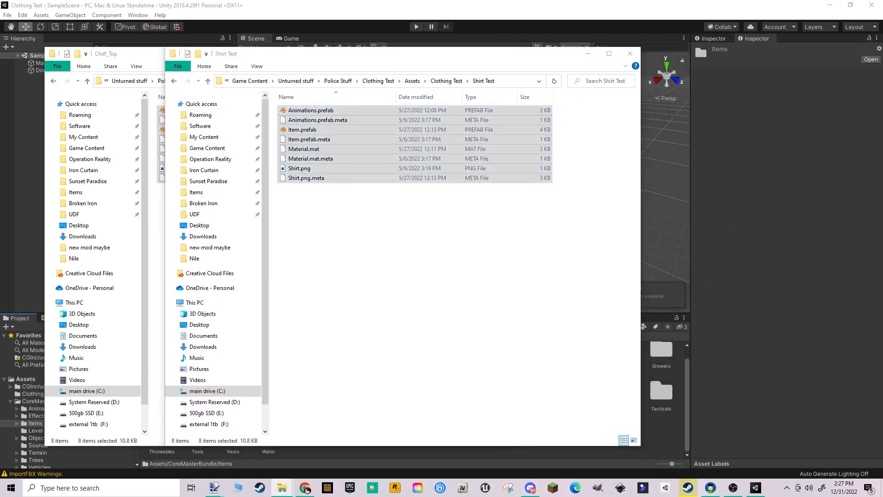
{"action": "left_click", "coordinate": [438, 246]}
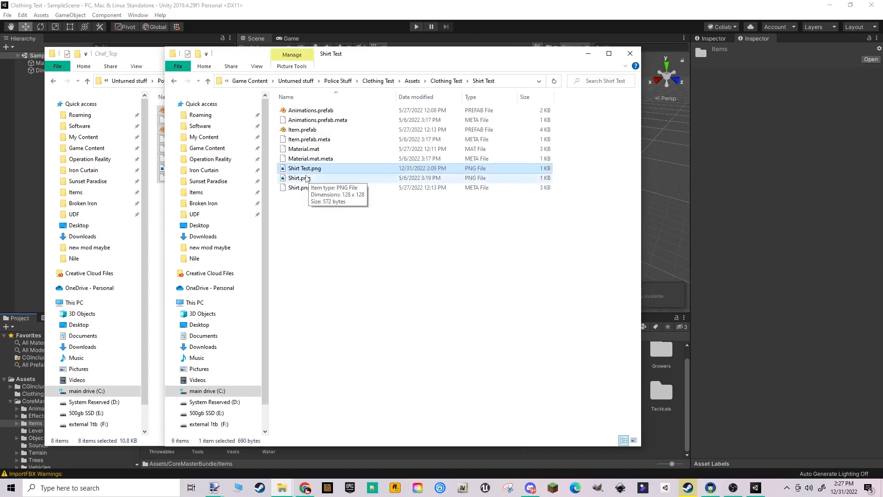
{"action": "left_click", "coordinate": [453, 82]}
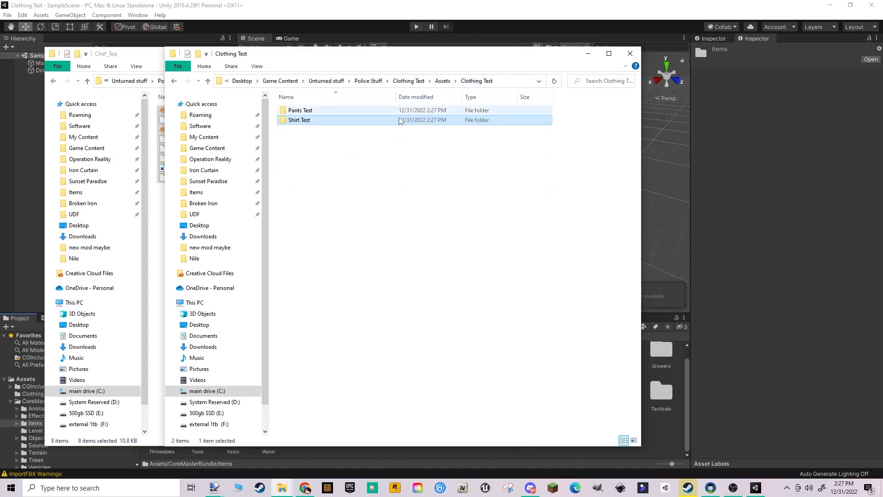
{"action": "double_click", "coordinate": [315, 110]}
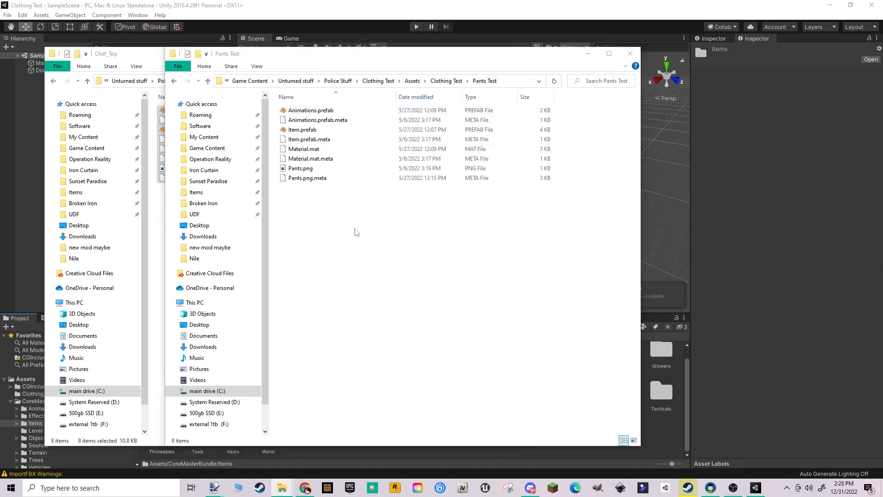
{"action": "left_click", "coordinate": [306, 239]}
{"action": "key", "text": "ctrl+v"}
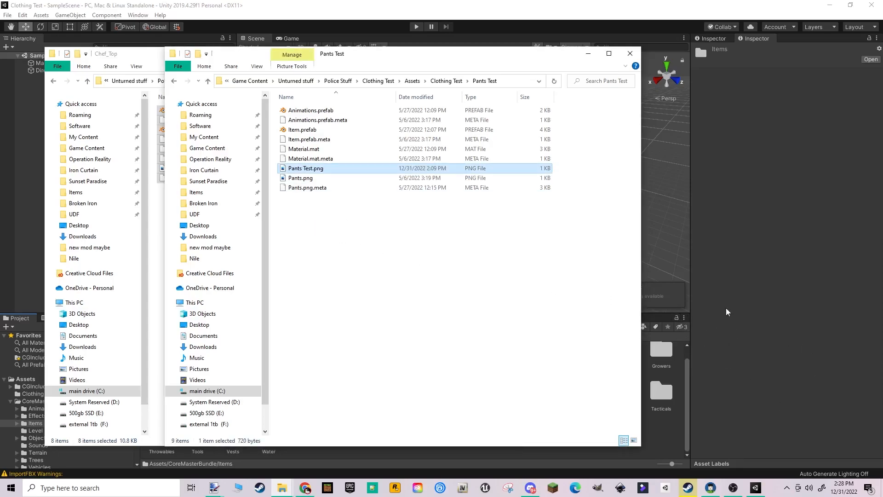
Switch to Unity and open the Item prefab from the Clothing Test/Shirt Test folder
{"action": "left_click", "coordinate": [759, 299]}
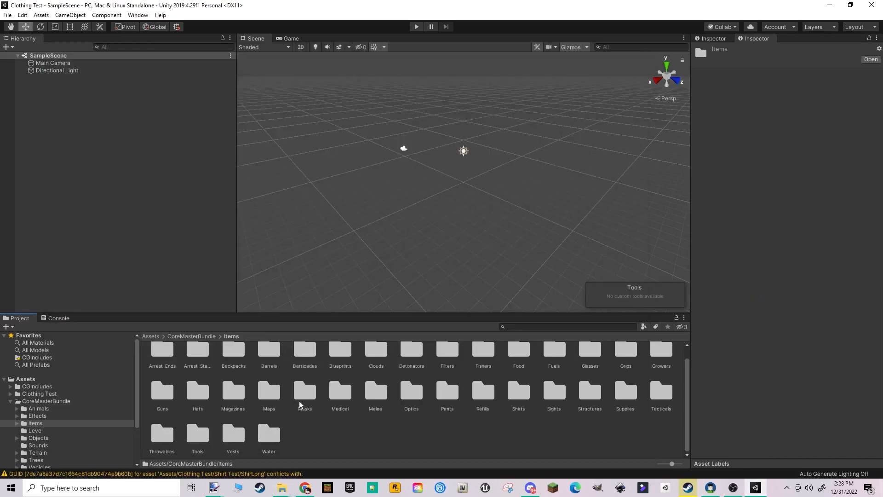
{"action": "left_click", "coordinate": [196, 337]}
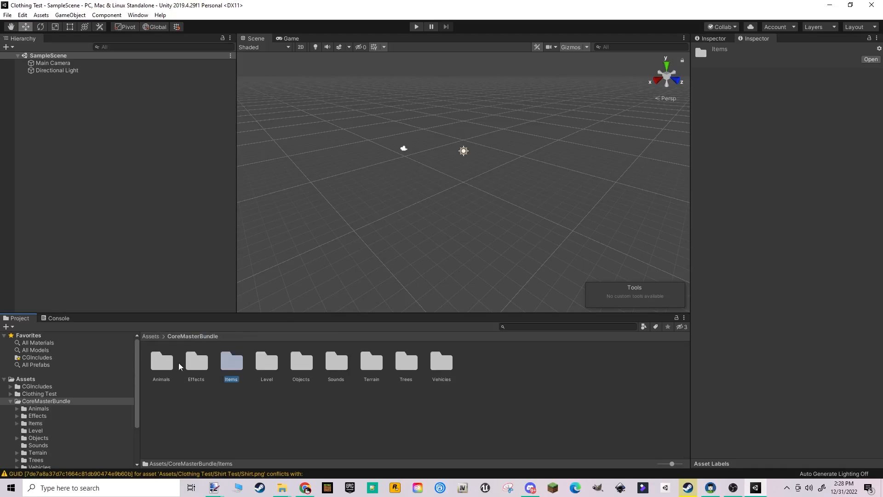
{"action": "left_click", "coordinate": [152, 339]}
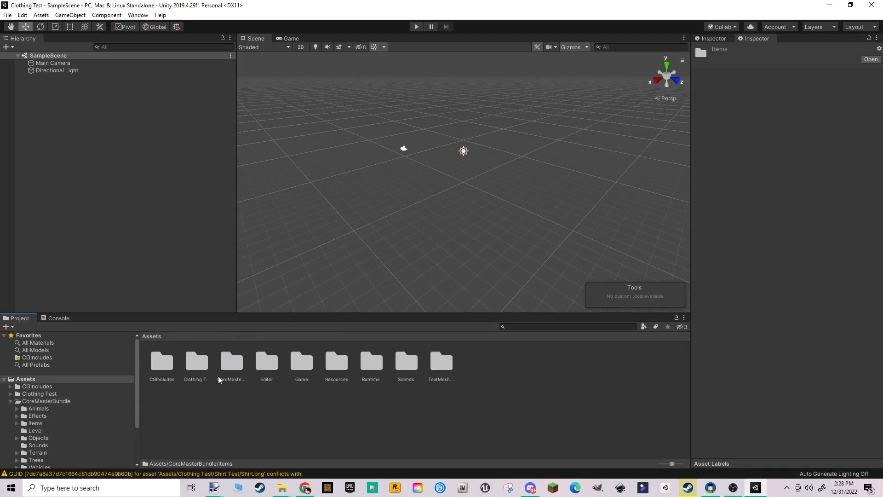
{"action": "double_click", "coordinate": [198, 366]}
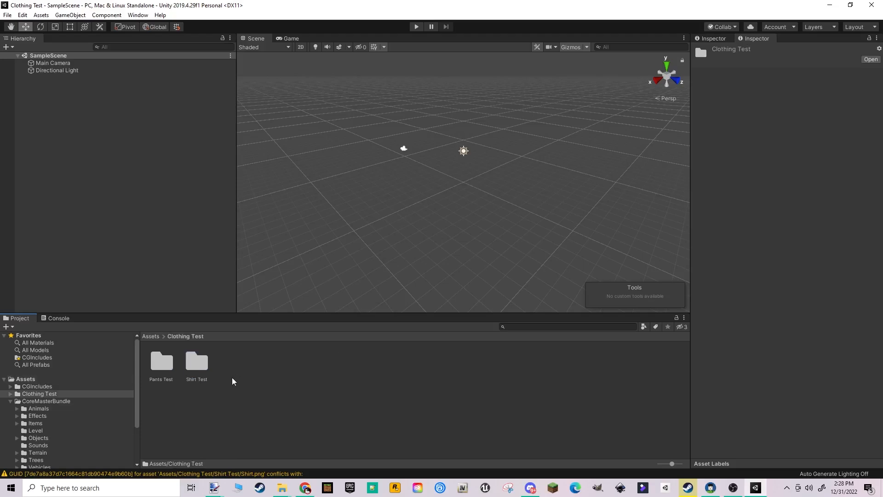
{"action": "double_click", "coordinate": [197, 364]}
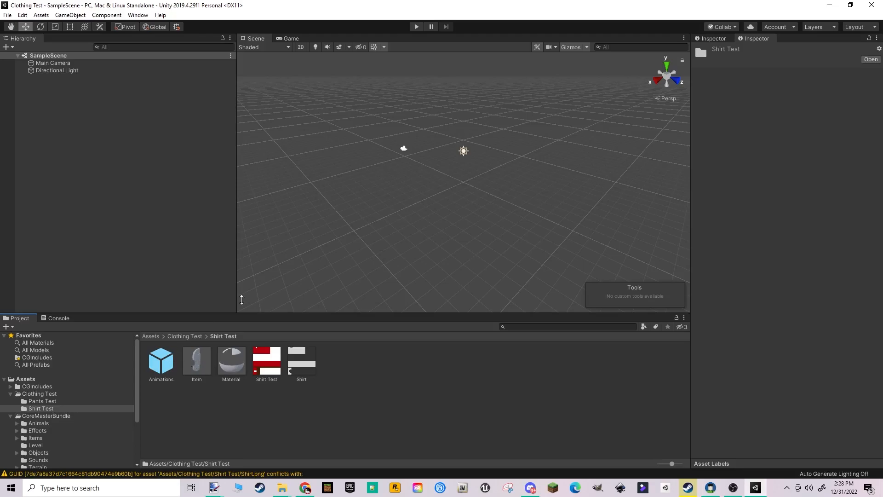
{"action": "double_click", "coordinate": [197, 361]}
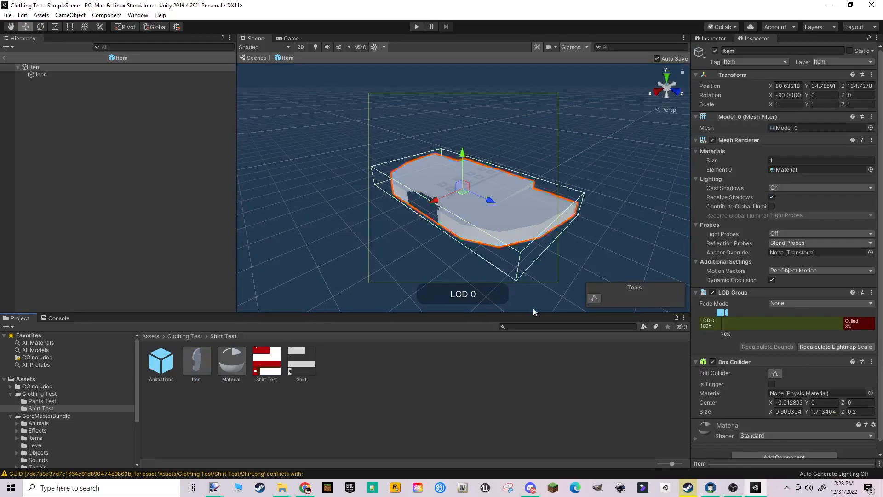
{"action": "middle_click_drag", "start_coordinate": [486, 228], "coordinate": [461, 214]}
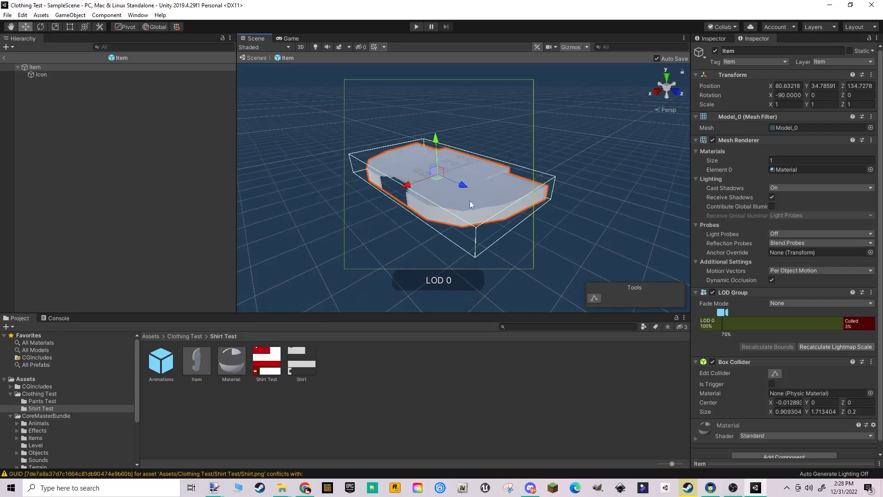
Delete the original Shirt texture from the Shirt Test folder
{"action": "left_click", "coordinate": [303, 363]}
{"action": "left_click", "coordinate": [263, 370]}
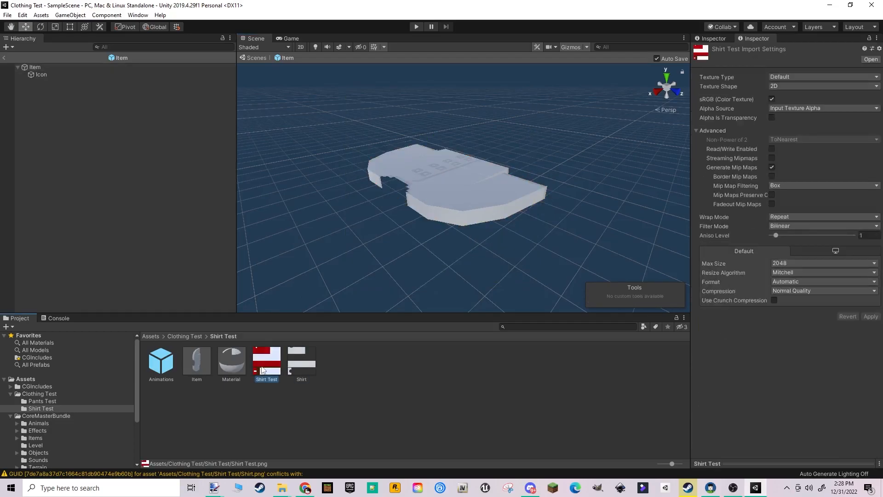
{"action": "left_click", "coordinate": [295, 364]}
{"action": "key", "text": "Delete"}
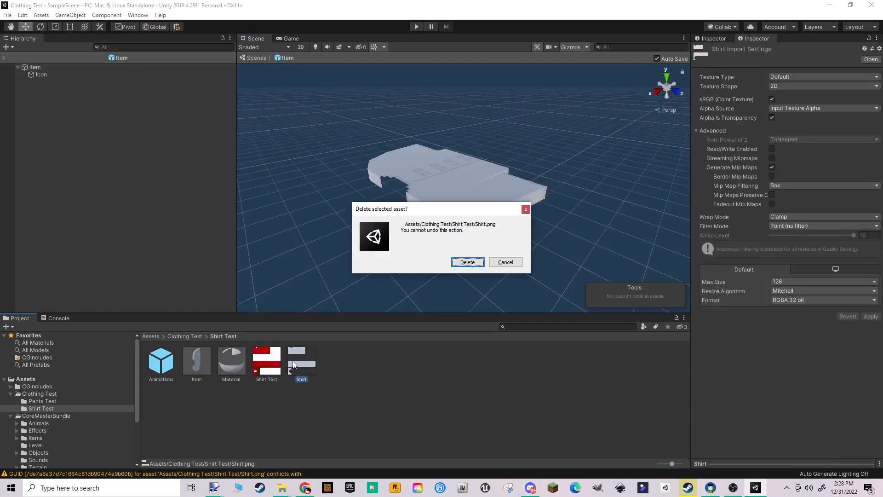
{"action": "left_click", "coordinate": [467, 262]}
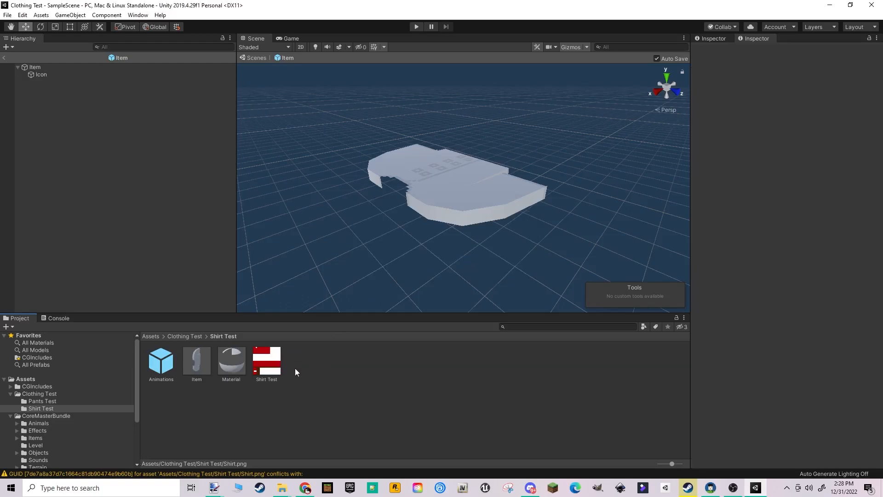
Rename the custom Shirt Test texture as Shirt
{"action": "left_click", "coordinate": [272, 368]}
{"action": "right_click", "coordinate": [271, 365]}
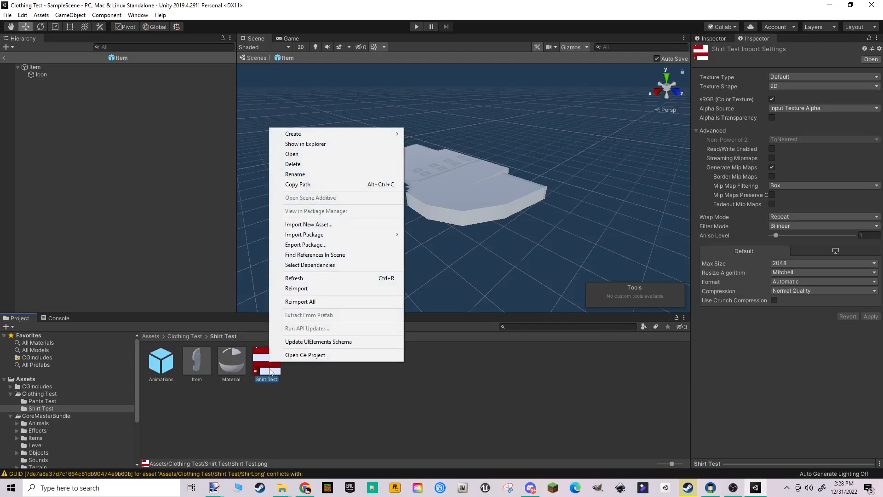
{"action": "left_click", "coordinate": [321, 176]}
{"action": "type", "text": "Shirt"}
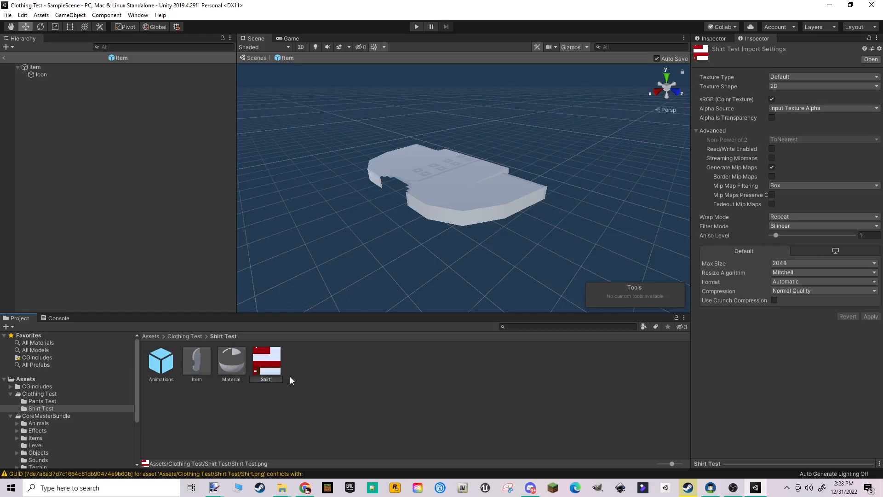
{"action": "key", "text": "Return"}
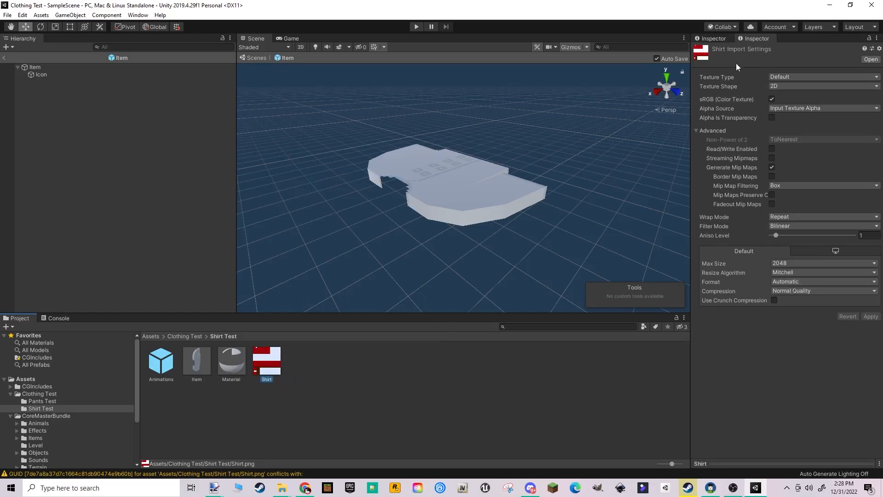
Set the Shirt texture's compression to None, aniso level to 16 and filter mode to Point (no filter)
{"action": "left_click", "coordinate": [800, 291]}
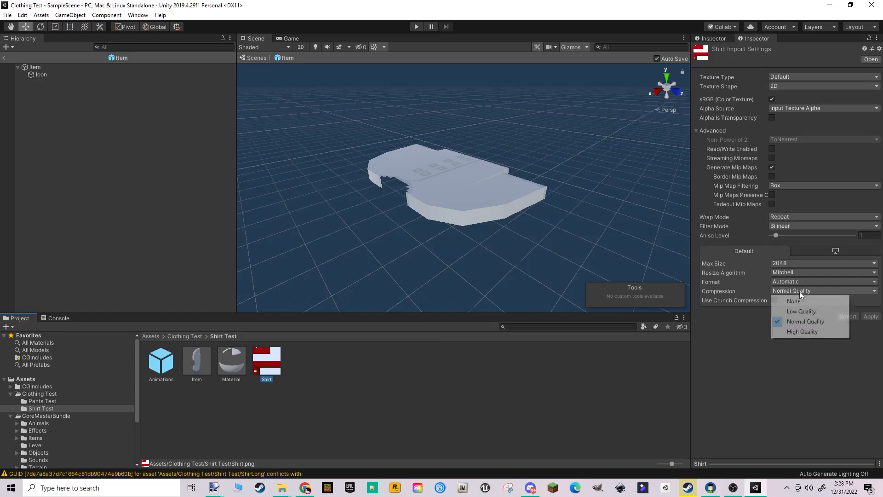
{"action": "left_click", "coordinate": [800, 301]}
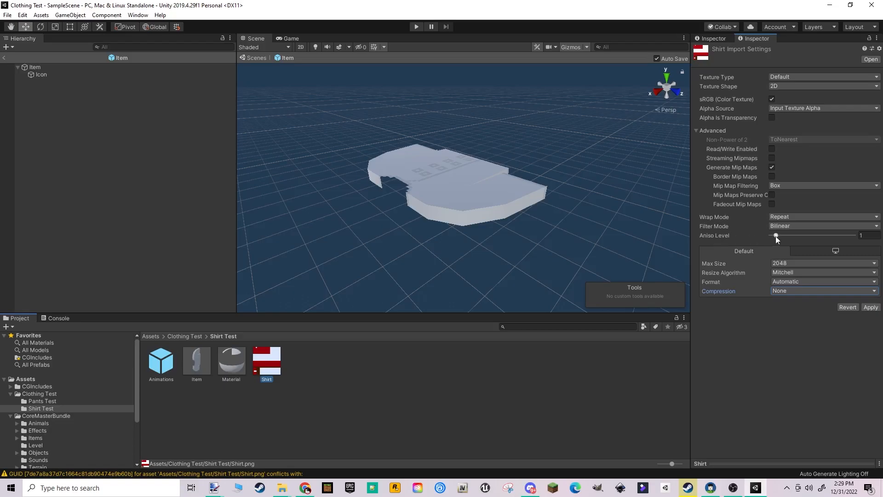
{"action": "left_click_drag", "start_coordinate": [776, 236], "coordinate": [862, 238]}
{"action": "left_click", "coordinate": [788, 226]}
{"action": "left_click", "coordinate": [795, 236]}
Set the Shirt texture's wrap mode to Clamp, enable Read/Write and Alpha Is Transparency, and apply the import settings
{"action": "left_click", "coordinate": [800, 219]}
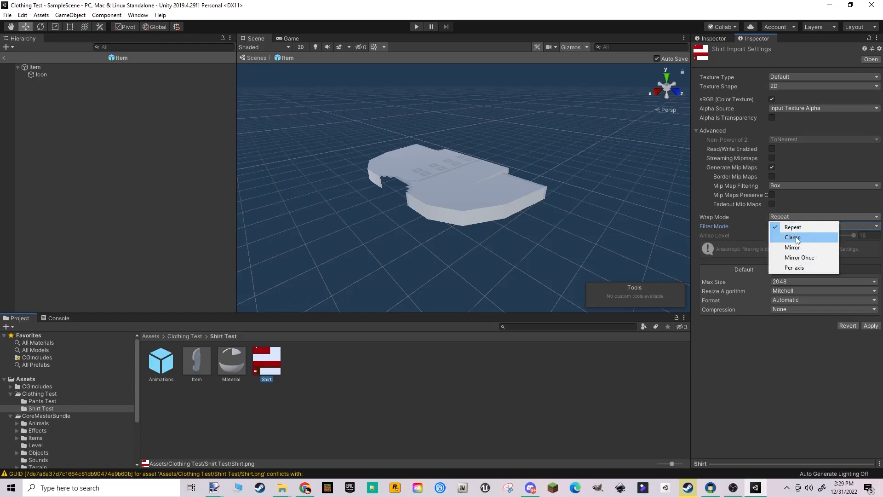
{"action": "left_click", "coordinate": [797, 238]}
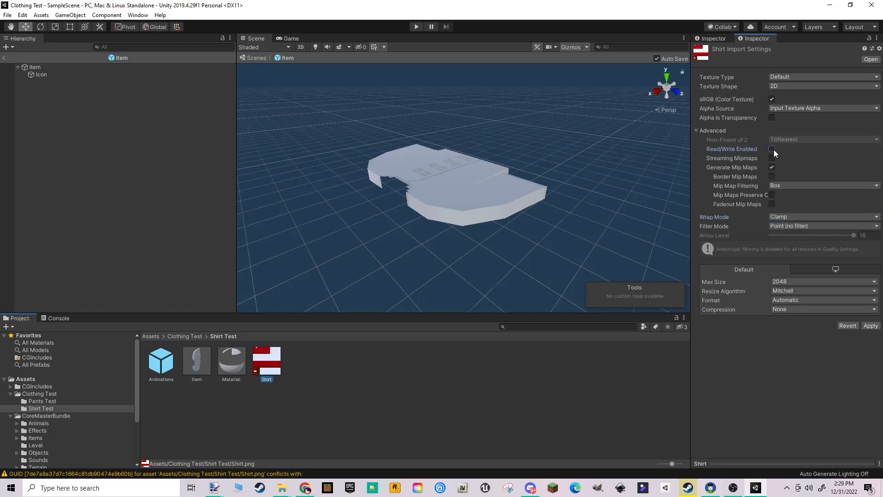
{"action": "left_click", "coordinate": [772, 119]}
{"action": "left_click", "coordinate": [871, 326]}
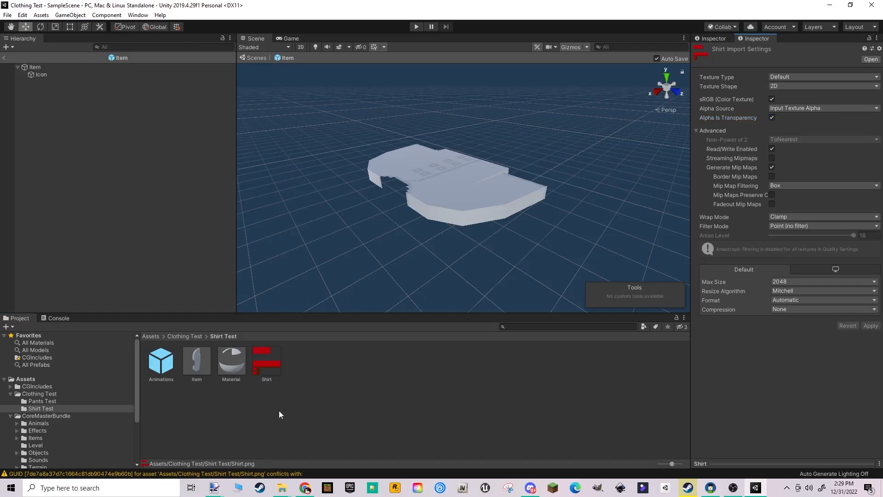
Delete the old Material asset from the Shirt Test folder and apply the Shirt texture to the shirt model in the prefab
{"action": "right_click", "coordinate": [231, 363]}
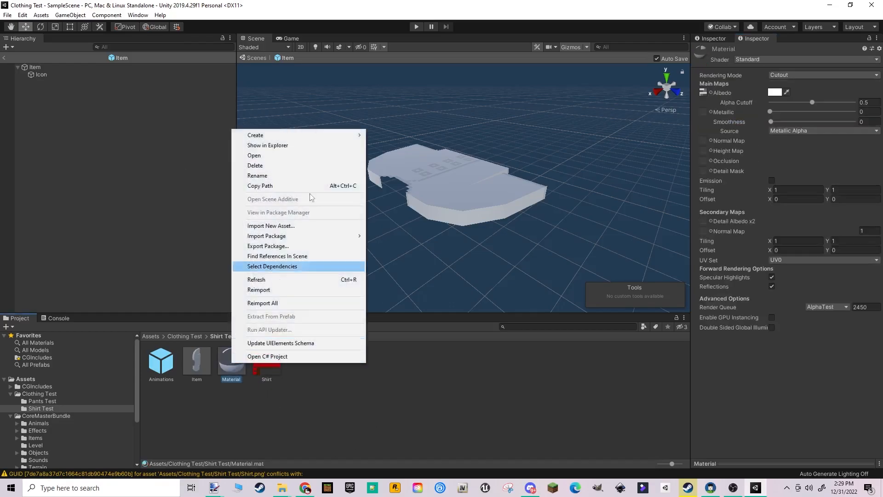
{"action": "left_click", "coordinate": [266, 165]}
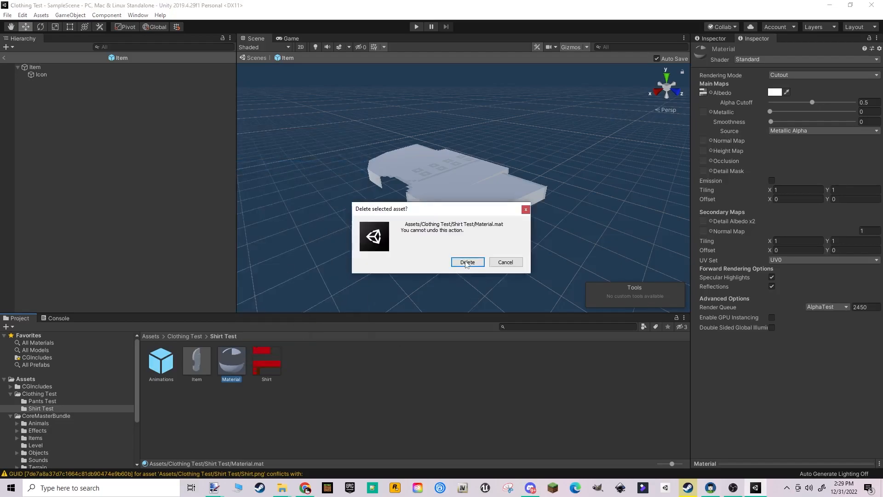
{"action": "left_click", "coordinate": [469, 289]}
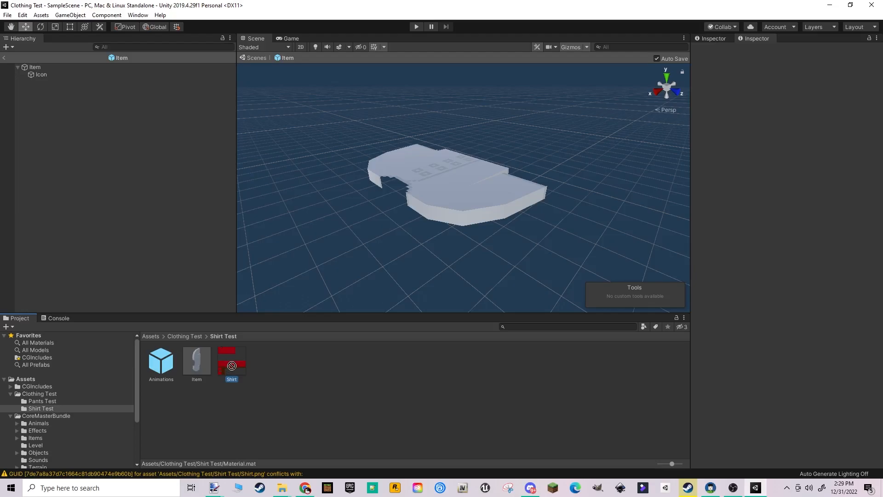
{"action": "left_click_drag", "start_coordinate": [236, 361], "coordinate": [458, 207]}
{"action": "left_click_drag", "start_coordinate": [445, 187], "coordinate": [444, 187]}
Lower the smoothness of the Shirt material in the Shirt Test/Materials folder to about 0.036
{"action": "left_click", "coordinate": [718, 39]}
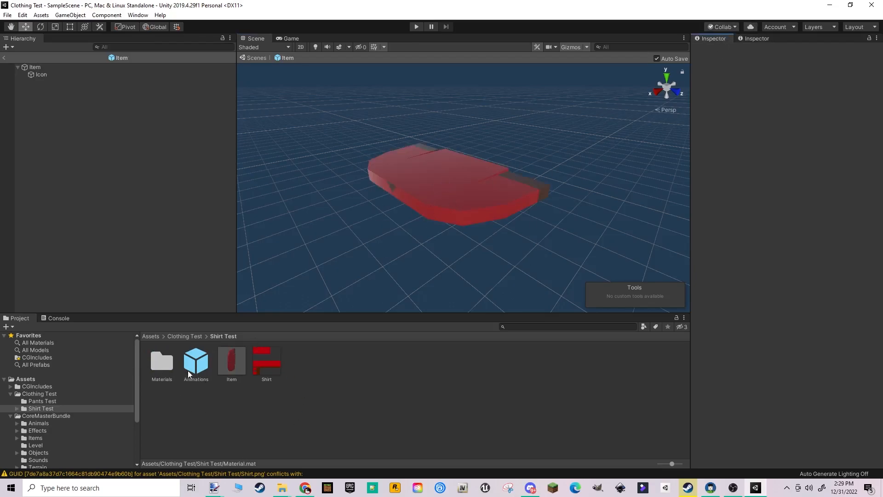
{"action": "double_click", "coordinate": [161, 372]}
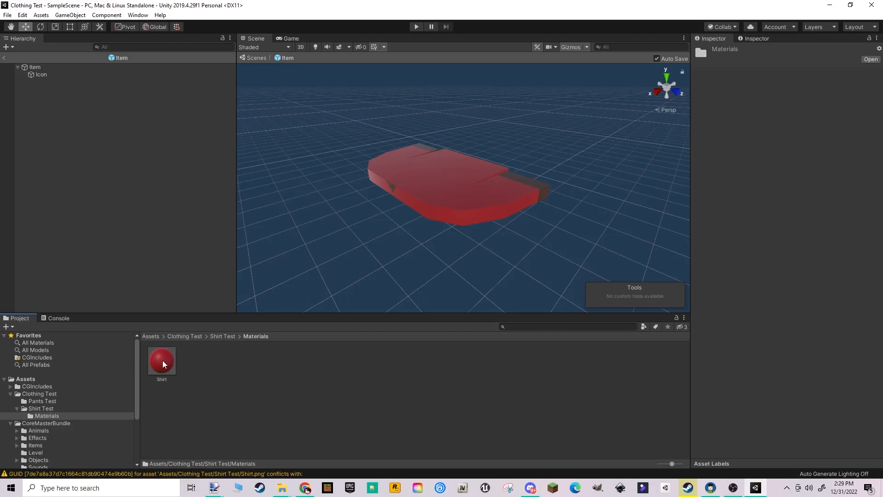
{"action": "left_click", "coordinate": [164, 364]}
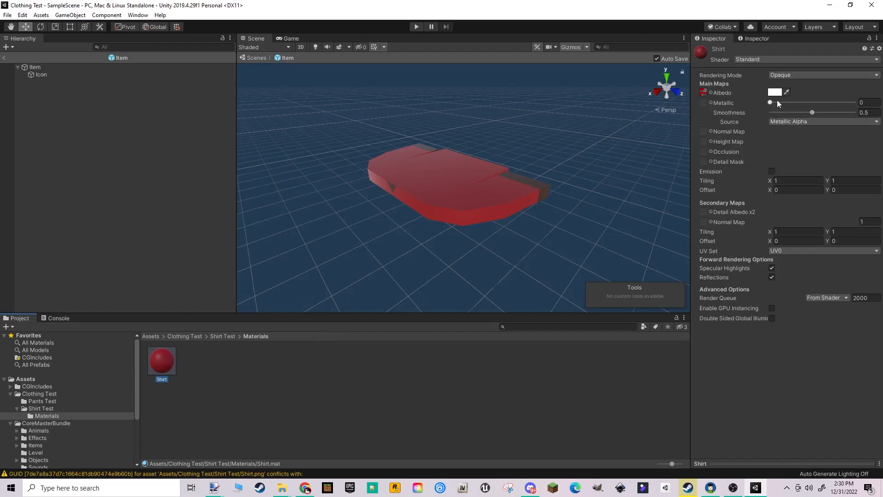
{"action": "left_click_drag", "start_coordinate": [813, 113], "coordinate": [789, 111]}
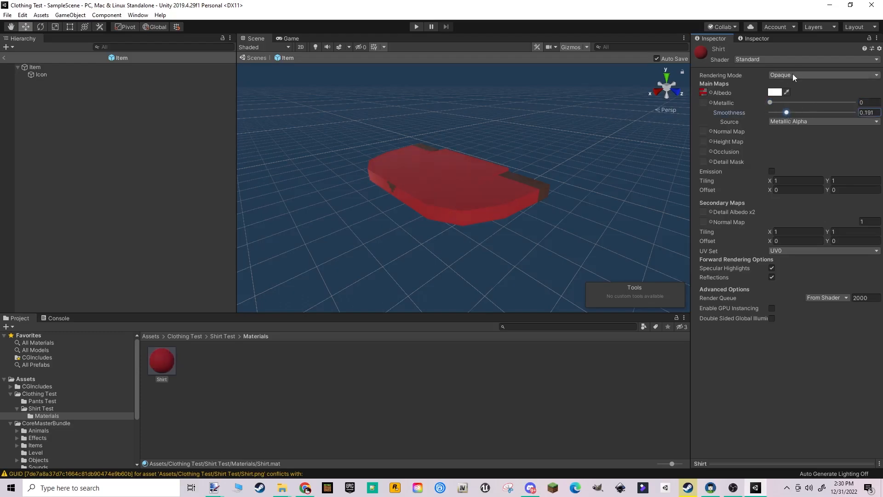
{"action": "left_click_drag", "start_coordinate": [787, 112], "coordinate": [775, 114]}
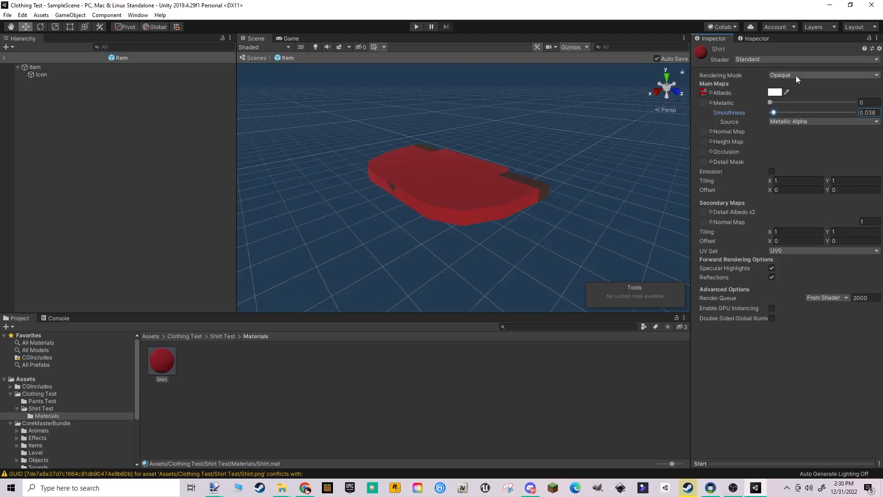
Set the Shirt material's rendering mode to Cutout
{"action": "right_click_drag", "start_coordinate": [529, 193], "coordinate": [555, 188]}
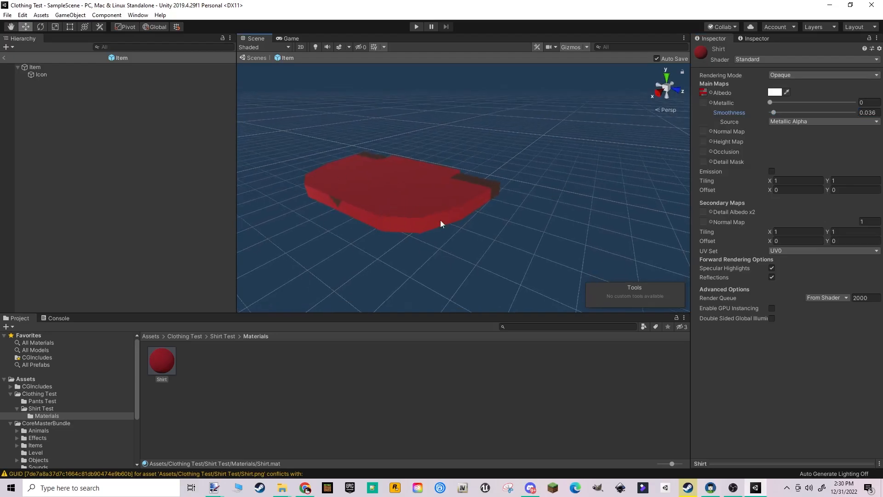
{"action": "left_click", "coordinate": [804, 76]}
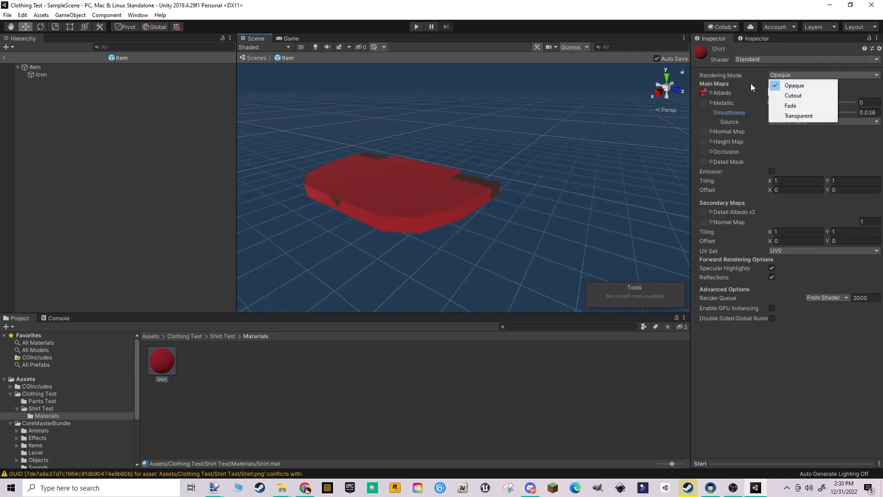
{"action": "left_click", "coordinate": [793, 95]}
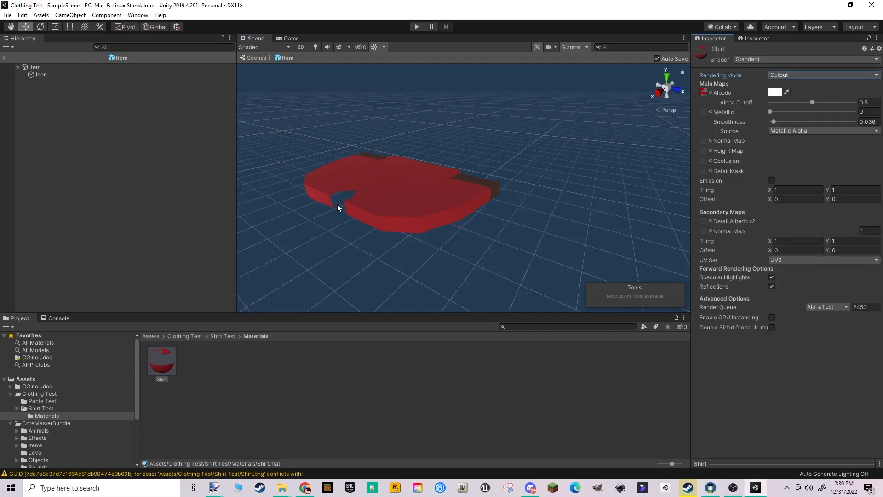
Open the Item prefab from the Clothing Test/Pants Test folder
{"action": "left_click", "coordinate": [222, 336]}
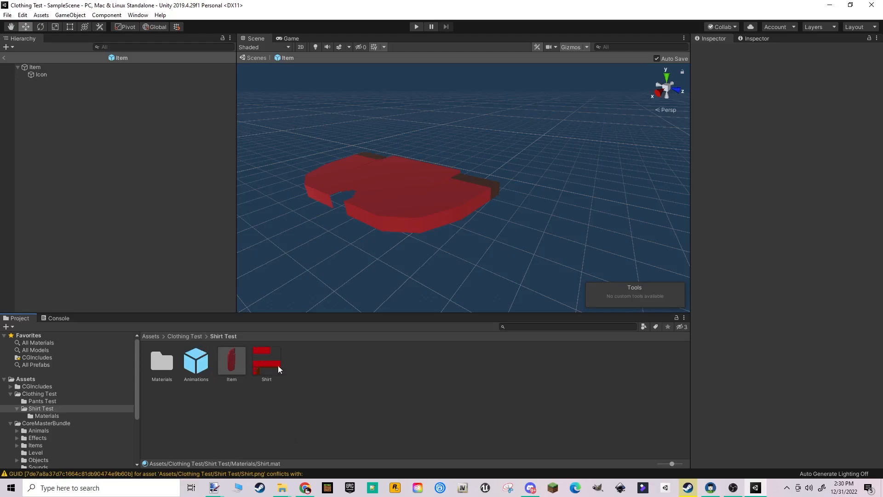
{"action": "left_click", "coordinate": [189, 338]}
{"action": "double_click", "coordinate": [160, 365]}
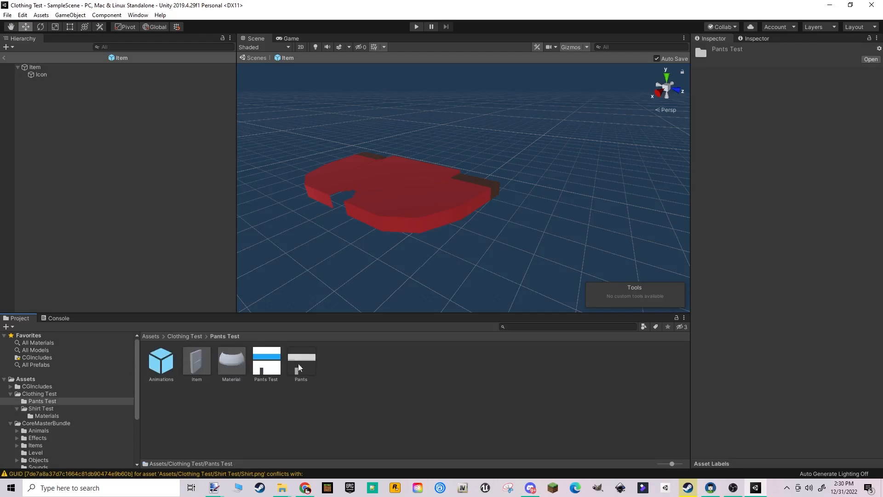
{"action": "left_click", "coordinate": [200, 363]}
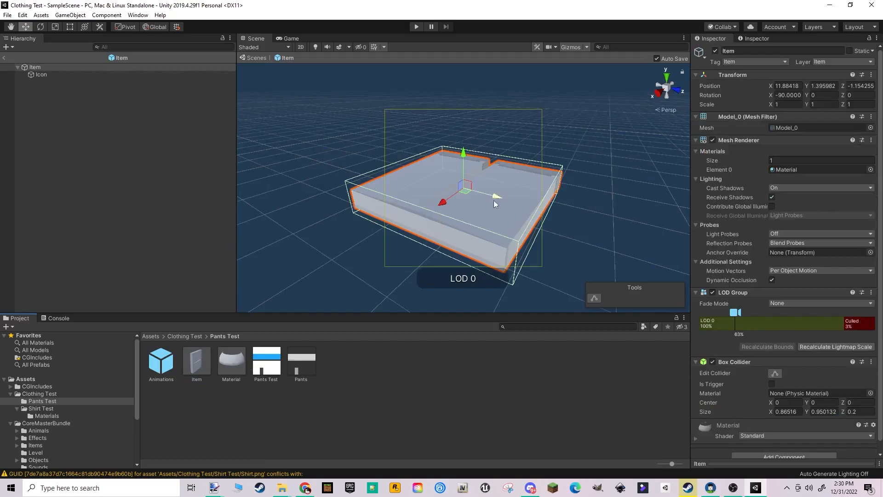
Delete the old Pants texture from the Pants Test folder, keeping the Pants Test texture
{"action": "left_click", "coordinate": [265, 360]}
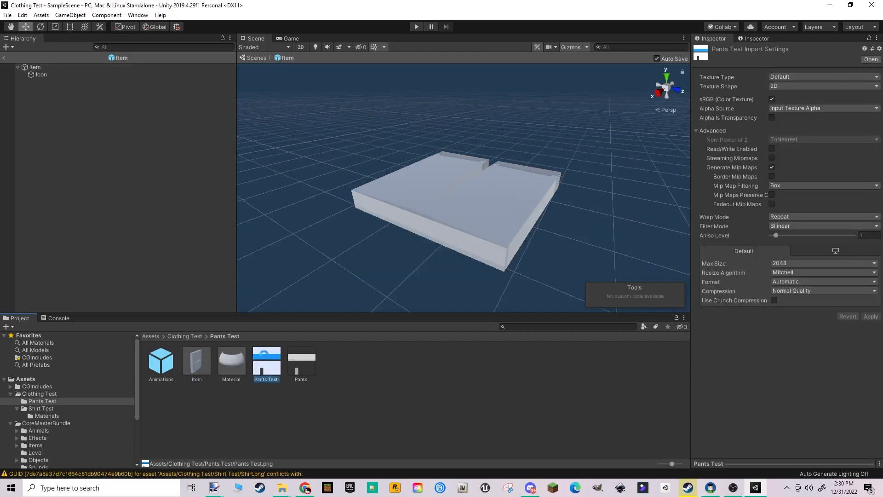
{"action": "key", "text": "Delete"}
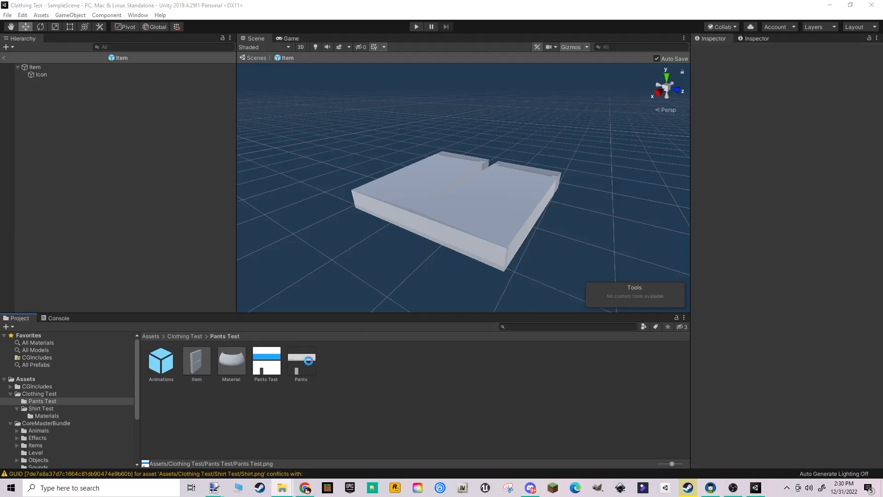
{"action": "left_click", "coordinate": [314, 364]}
{"action": "key", "text": "Delete"}
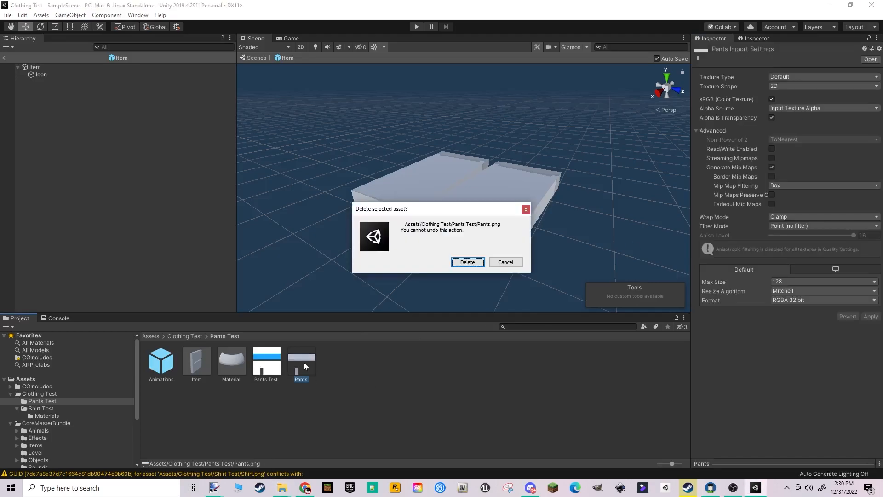
{"action": "key", "text": "Return"}
Rename the Pants Test texture in the Pants Test folder as Pants
{"action": "left_click", "coordinate": [267, 363]}
{"action": "right_click", "coordinate": [275, 363]}
{"action": "left_click", "coordinate": [311, 166]}
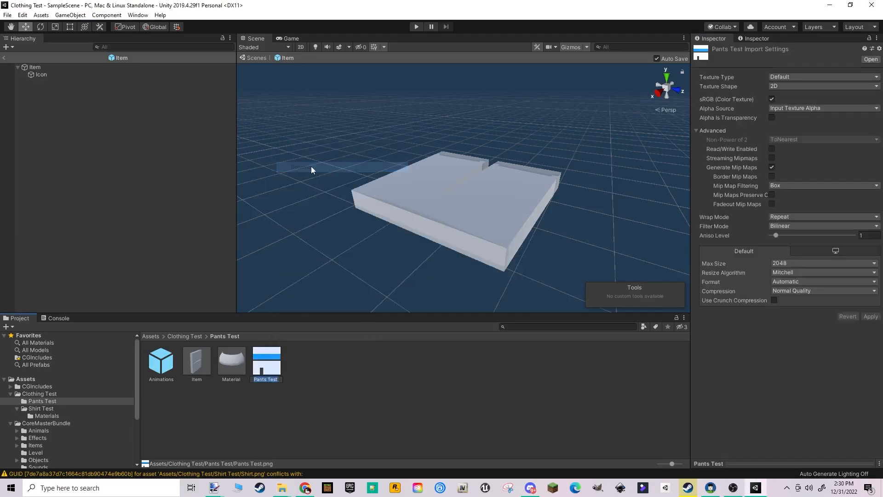
{"action": "type", "text": "Pants"}
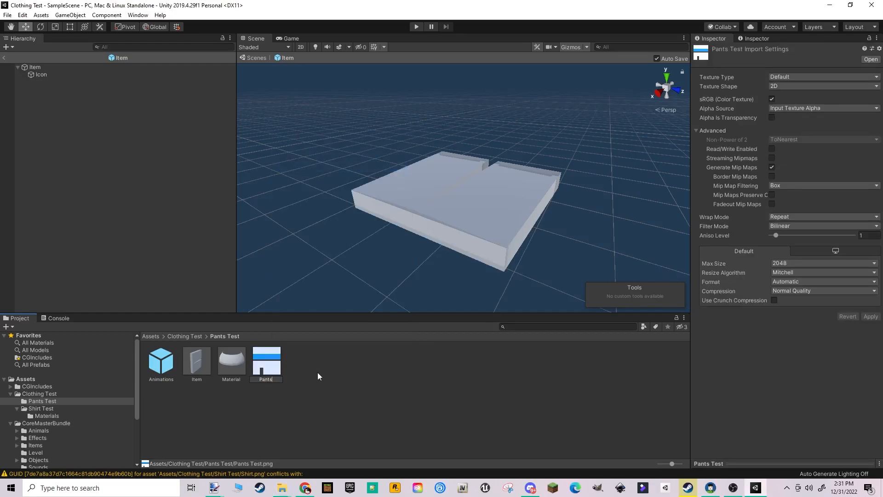
{"action": "key", "text": "Return"}
Set the Pants texture's compression to None, aniso level to 16, filter mode to Point (no filter) and wrap mode to Clamp
{"action": "left_click", "coordinate": [815, 289]}
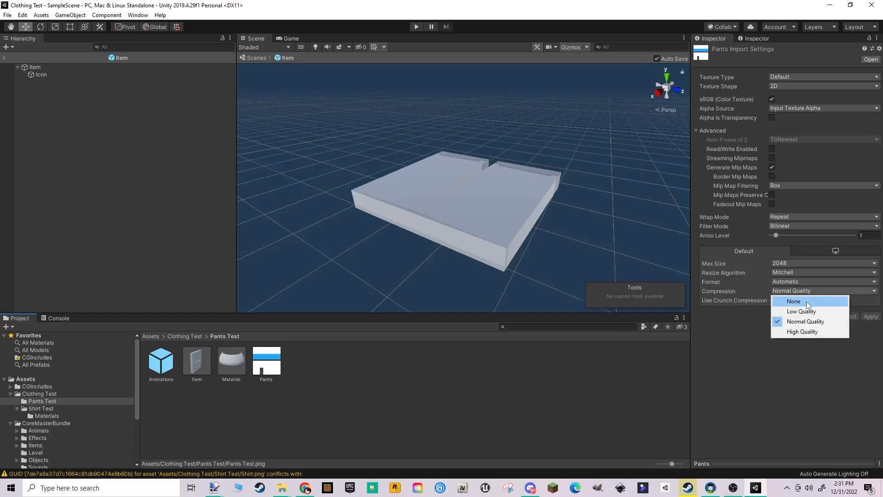
{"action": "left_click", "coordinate": [802, 296]}
{"action": "left_click_drag", "start_coordinate": [792, 237], "coordinate": [873, 237]}
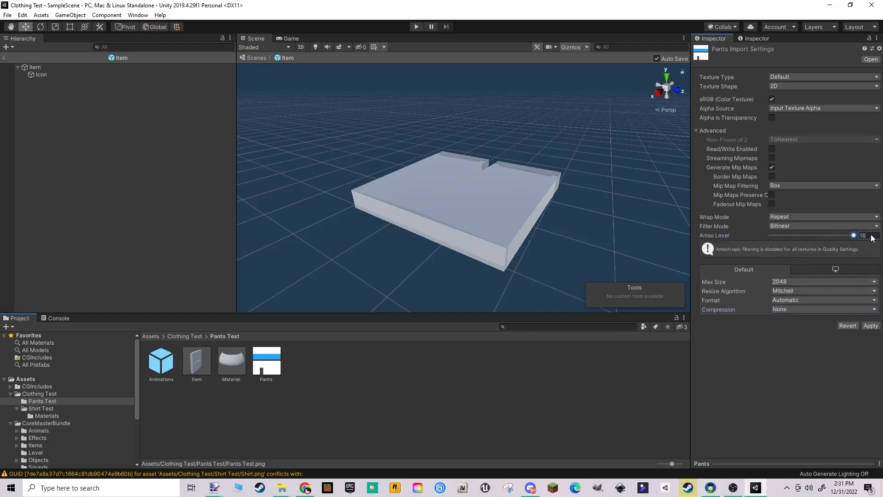
{"action": "left_click", "coordinate": [794, 226]}
{"action": "left_click", "coordinate": [788, 233]}
{"action": "left_click", "coordinate": [791, 217]}
{"action": "left_click", "coordinate": [794, 233]}
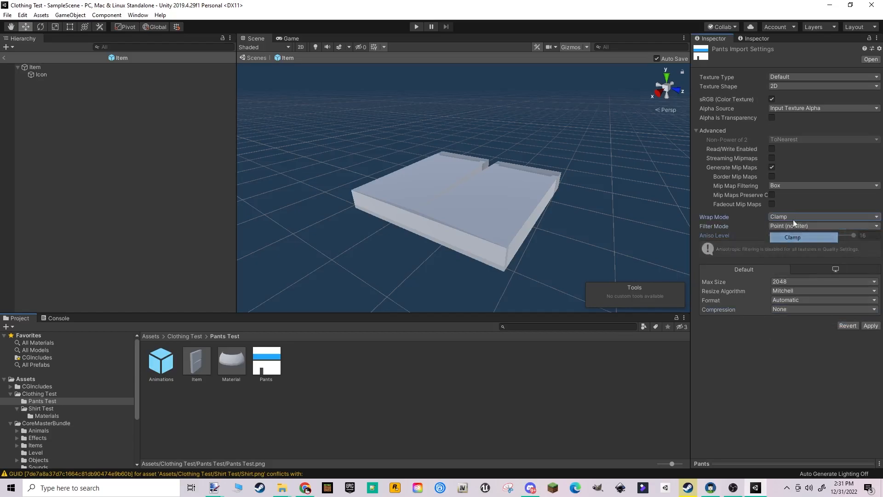
Enable Read/Write and Alpha Is Transparency for the Pants texture and apply its import settings
{"action": "left_click", "coordinate": [772, 149]}
{"action": "left_click", "coordinate": [772, 118]}
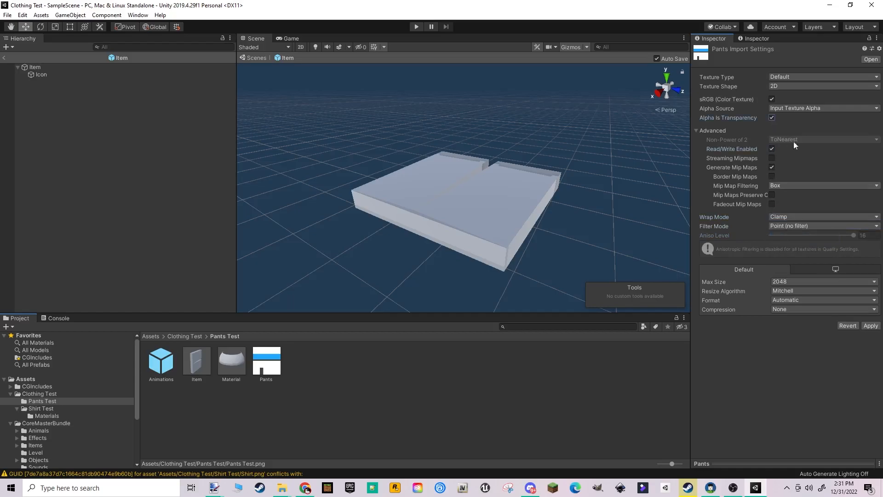
{"action": "left_click", "coordinate": [871, 326]}
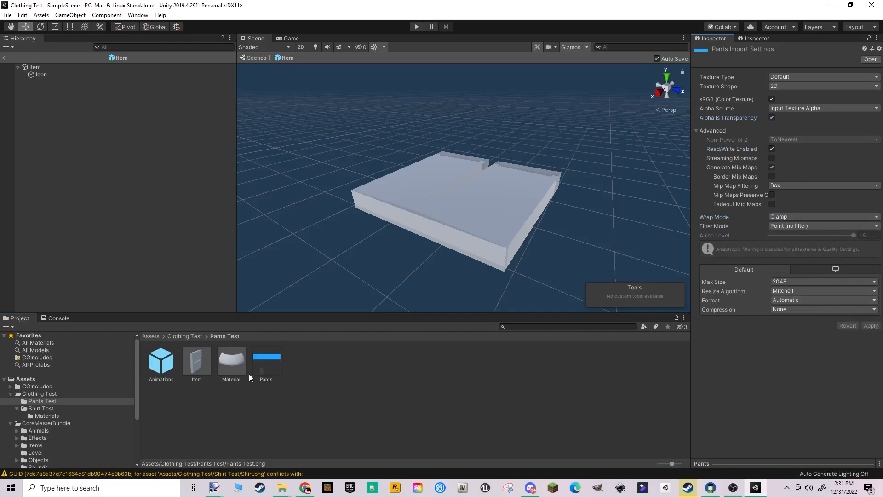
Delete the old Material asset from the Pants Test folder and apply the Pants texture to the pants model in the prefab
{"action": "left_click", "coordinate": [232, 362]}
{"action": "key", "text": "Delete"}
{"action": "key", "text": "Return"}
{"action": "left_click_drag", "start_coordinate": [241, 371], "coordinate": [441, 198]}
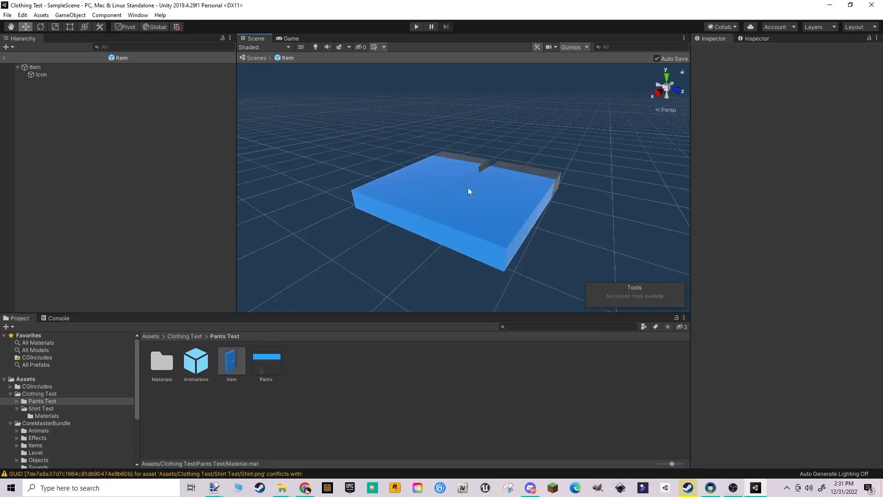
Lower the smoothness of the Pants material in Pants Test/Materials to about 0.029 and set its rendering mode to Cutout
{"action": "double_click", "coordinate": [164, 369]}
{"action": "left_click", "coordinate": [162, 364]}
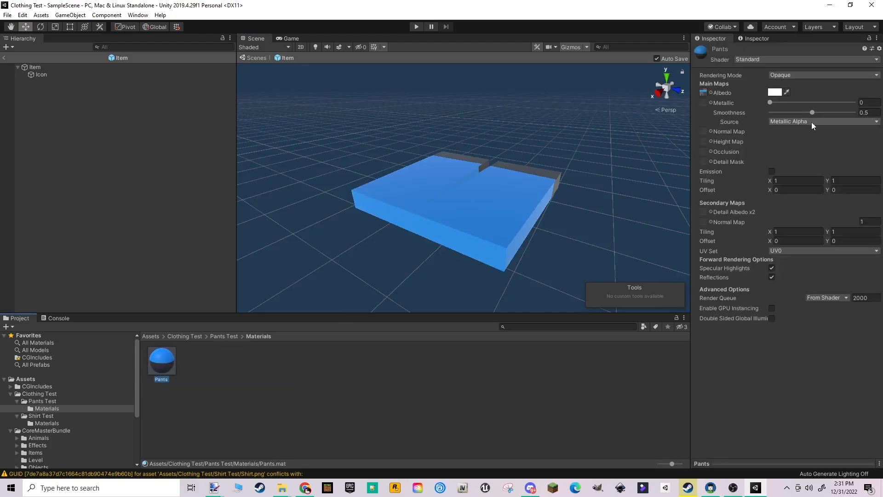
{"action": "left_click_drag", "start_coordinate": [813, 112], "coordinate": [769, 115]}
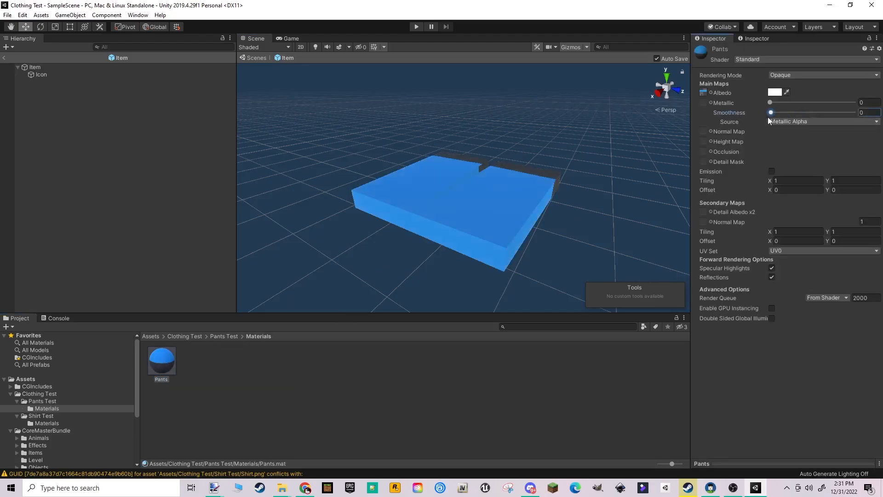
{"action": "left_click", "coordinate": [810, 75]}
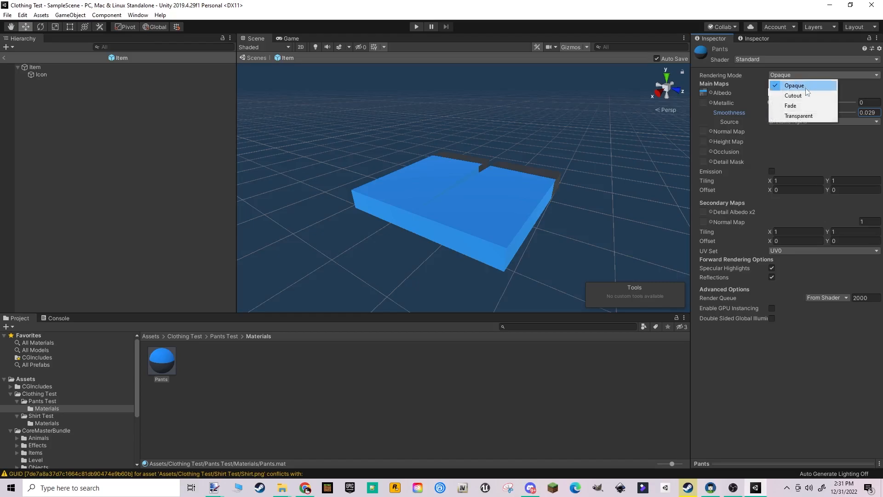
{"action": "left_click", "coordinate": [805, 93]}
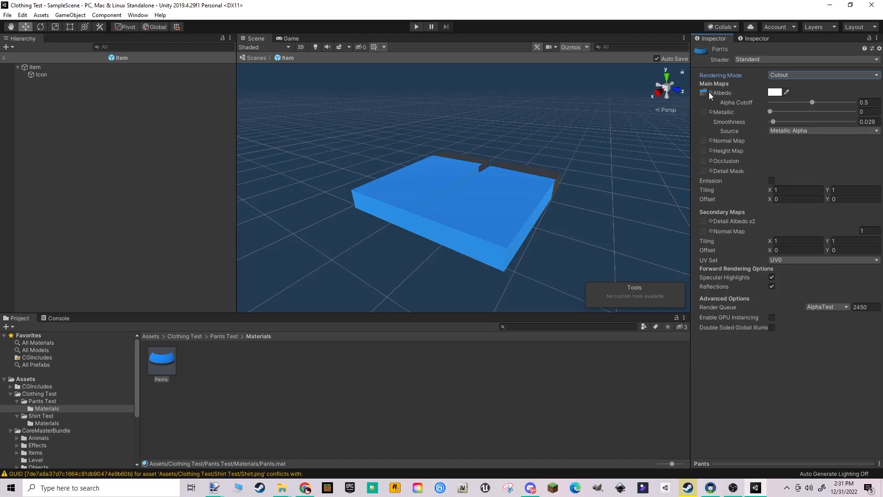
Return to the Clothing Test folder, select Shirt Test, and open the Unturned Bundle Tool docked beside the Inspector
{"action": "left_click", "coordinate": [225, 337]}
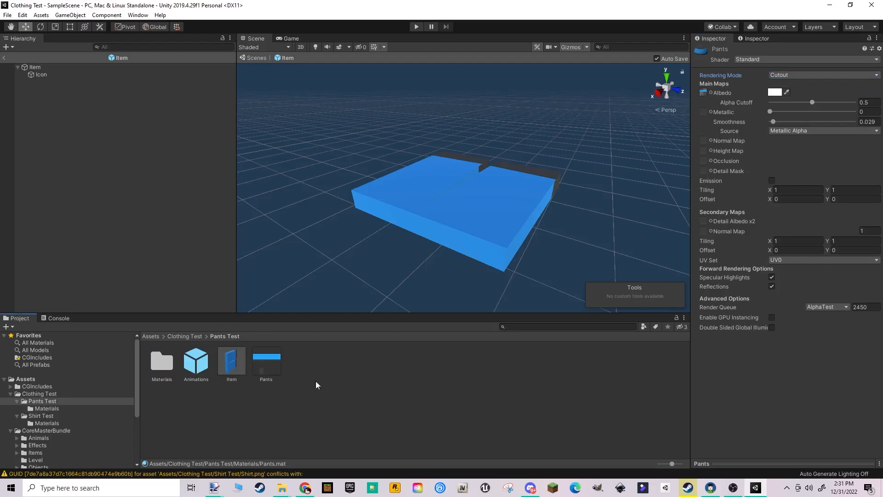
{"action": "left_click", "coordinate": [186, 337]}
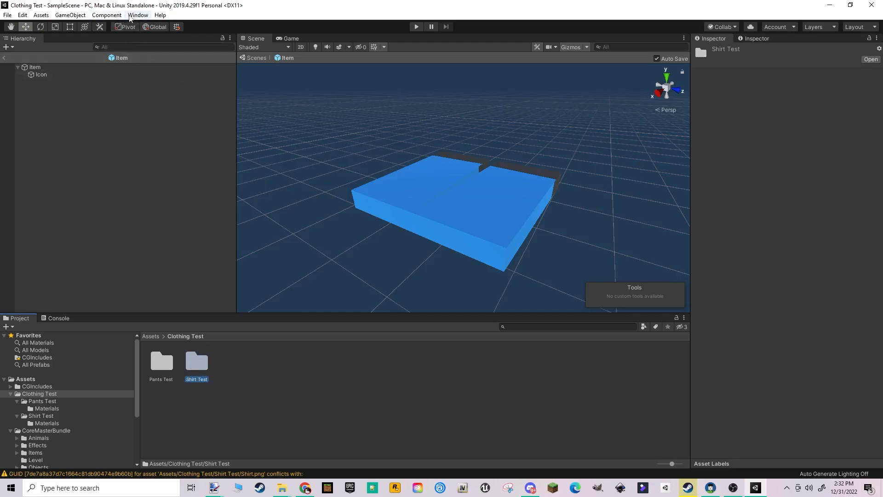
{"action": "left_click", "coordinate": [130, 16]}
{"action": "mouse_move", "coordinate": [170, 78]}
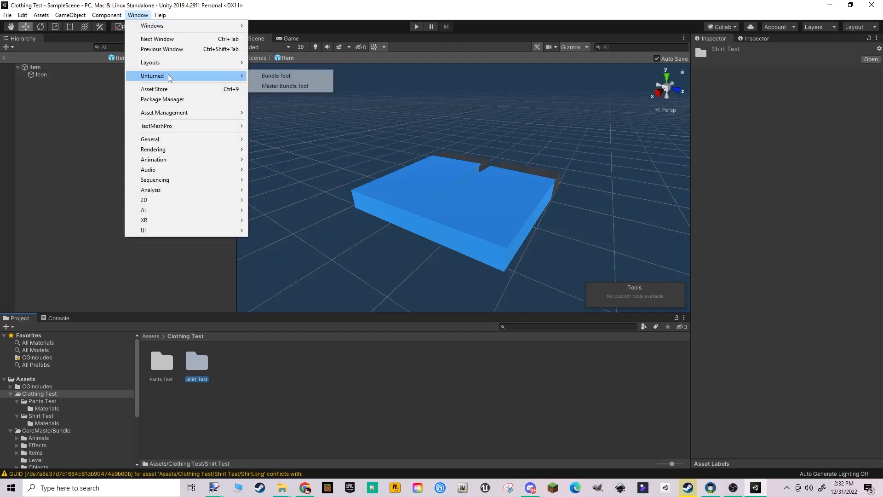
{"action": "left_click", "coordinate": [278, 76]}
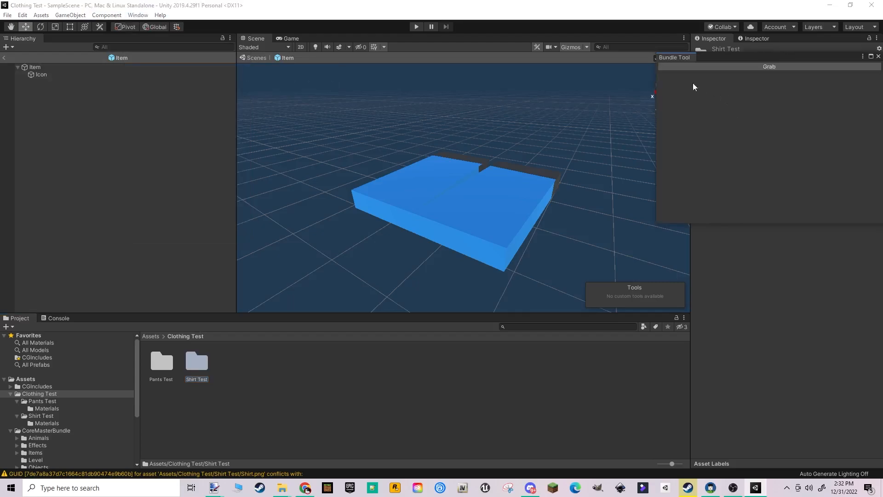
{"action": "left_click_drag", "start_coordinate": [670, 58], "coordinate": [791, 49]}
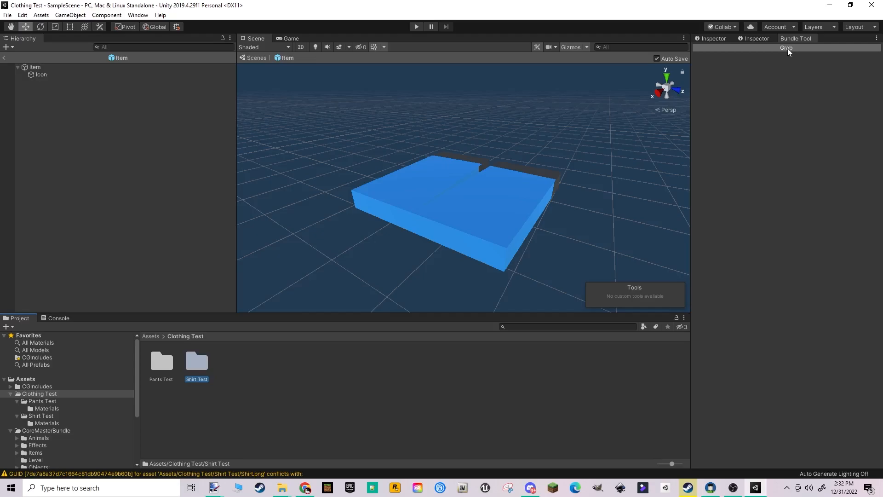
Grab the Shirt Test folder's assets in the Bundle Tool and choose Unturned/Bundles/Items/Shirts as the location for saving the bundle
{"action": "left_click", "coordinate": [788, 48]}
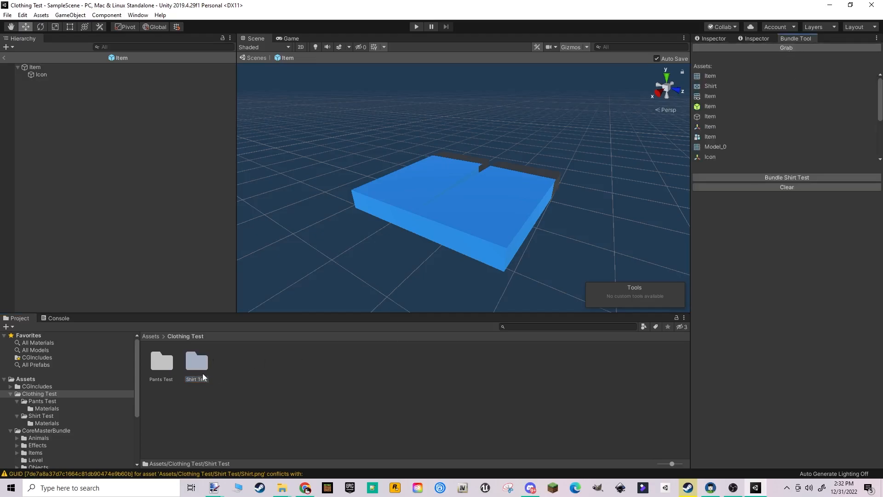
{"action": "left_click", "coordinate": [788, 178]}
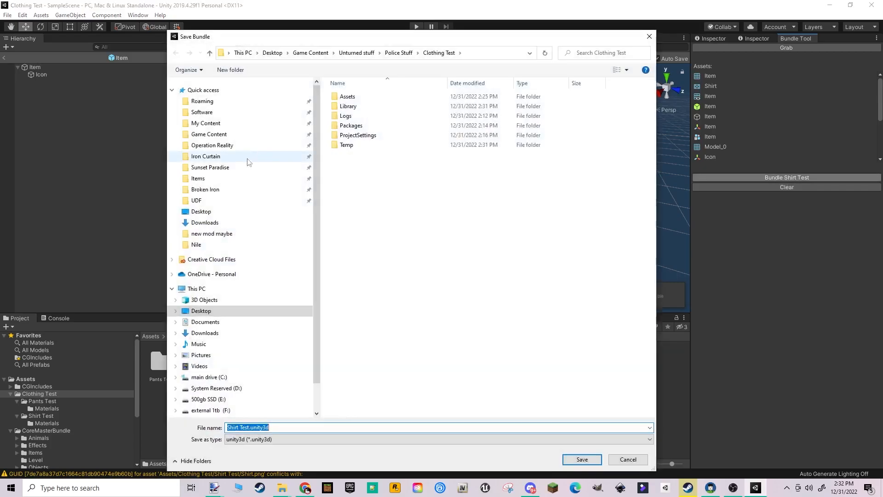
{"action": "left_click", "coordinate": [220, 179]}
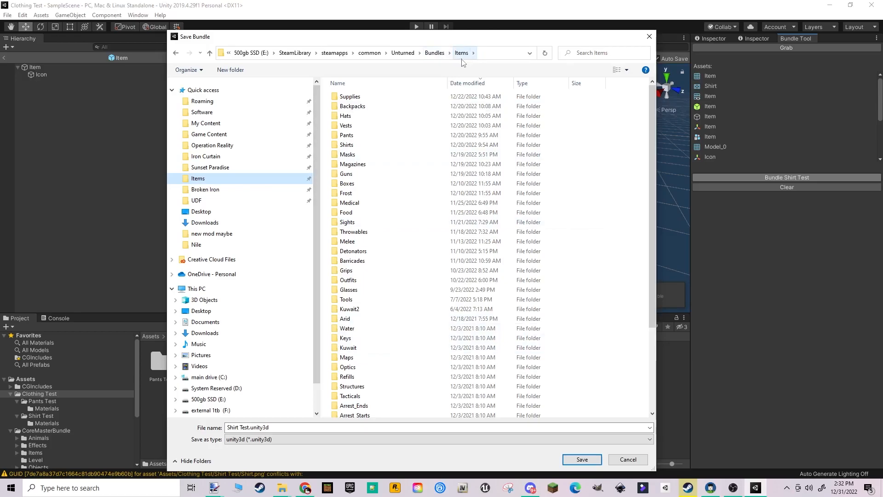
{"action": "double_click", "coordinate": [347, 145]}
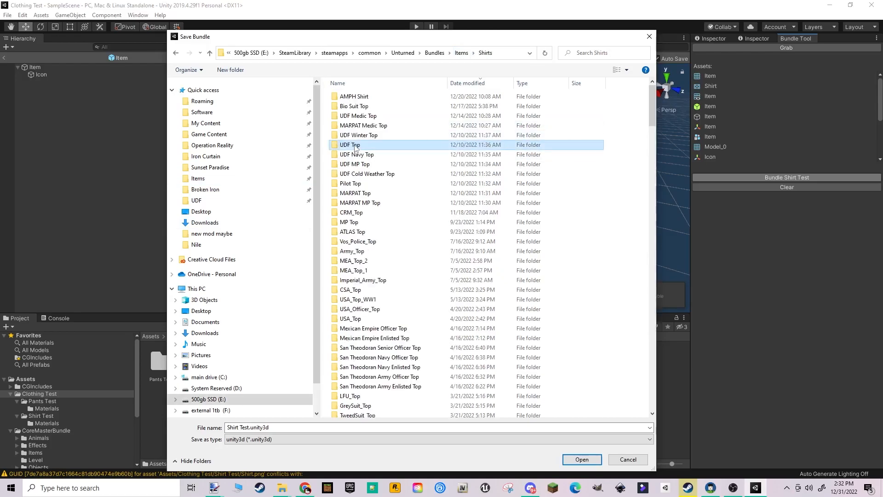
Create a folder named Shirt Test inside Shirts and save the bundle in it as Shirt Test.unity3d
{"action": "right_click", "coordinate": [628, 196]}
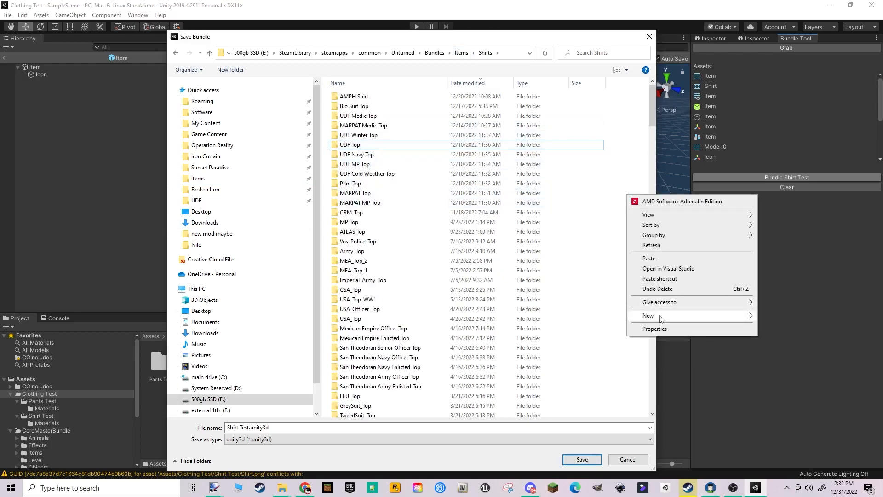
{"action": "mouse_move", "coordinate": [699, 317]}
{"action": "left_click", "coordinate": [770, 317]}
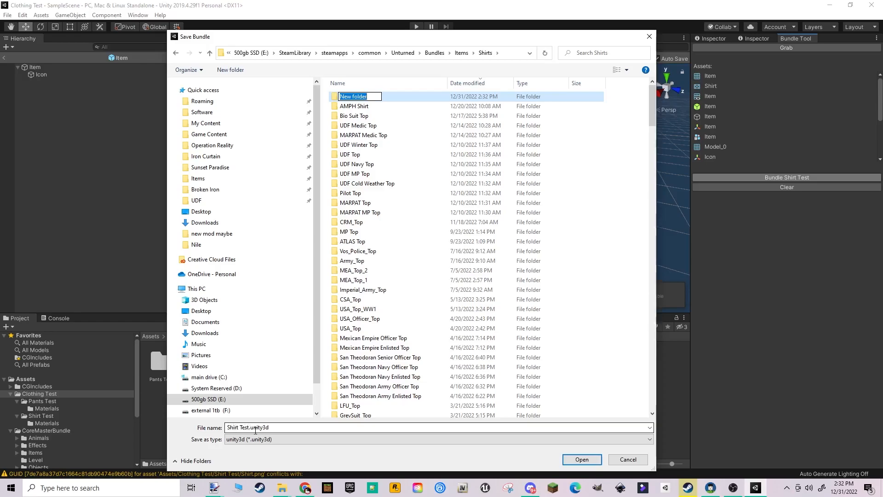
{"action": "left_click", "coordinate": [237, 427]}
{"action": "left_click_drag", "start_coordinate": [249, 427], "coordinate": [226, 427]}
{"action": "key", "text": "ctrl+c"}
{"action": "double_click", "coordinate": [359, 96]}
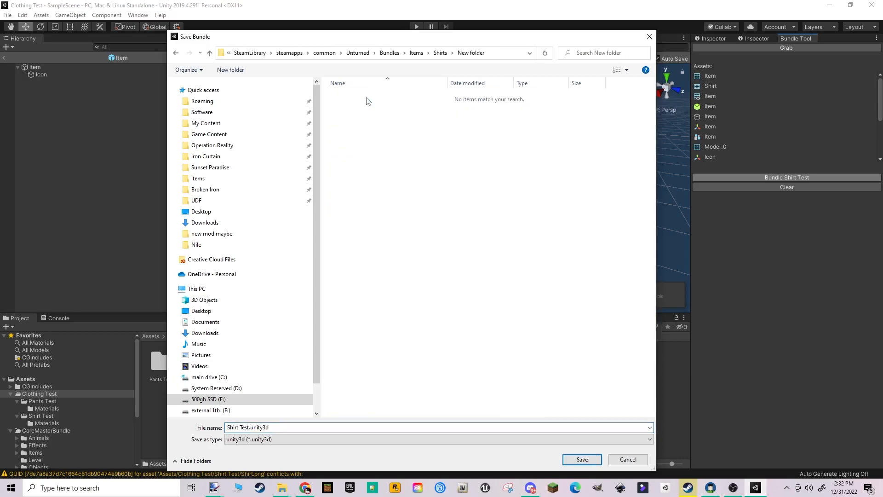
{"action": "left_click", "coordinate": [443, 53]}
{"action": "right_click", "coordinate": [386, 97]}
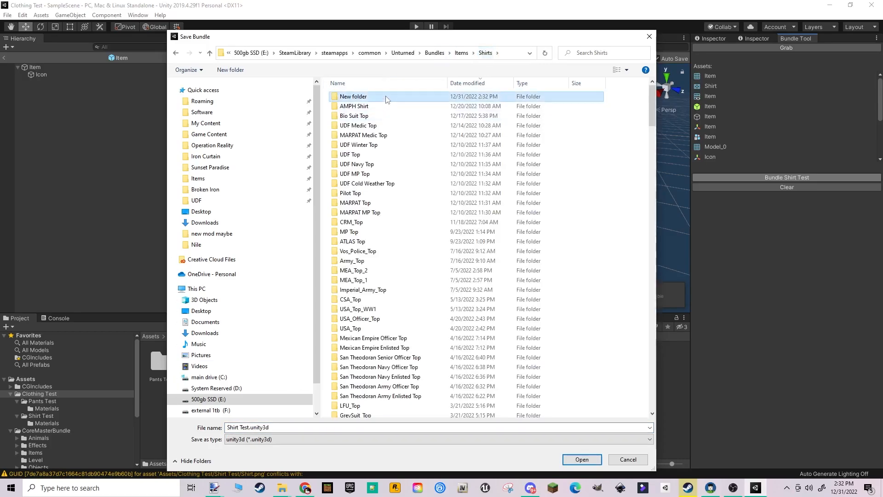
{"action": "left_click", "coordinate": [412, 321]}
{"action": "key", "text": "ctrl+v"}
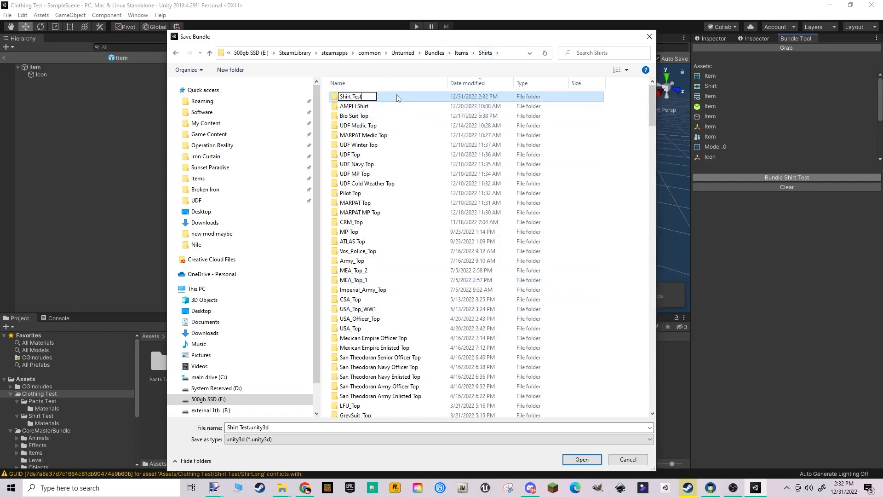
{"action": "key", "text": "Return"}
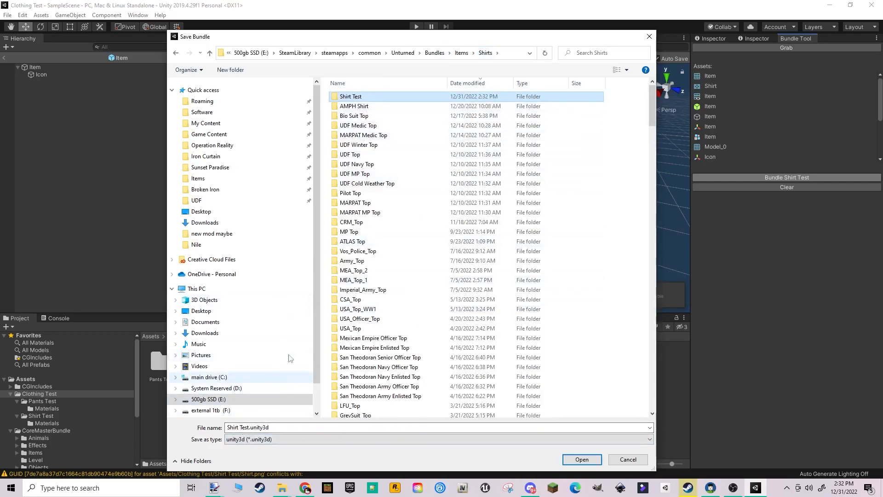
{"action": "double_click", "coordinate": [377, 97]}
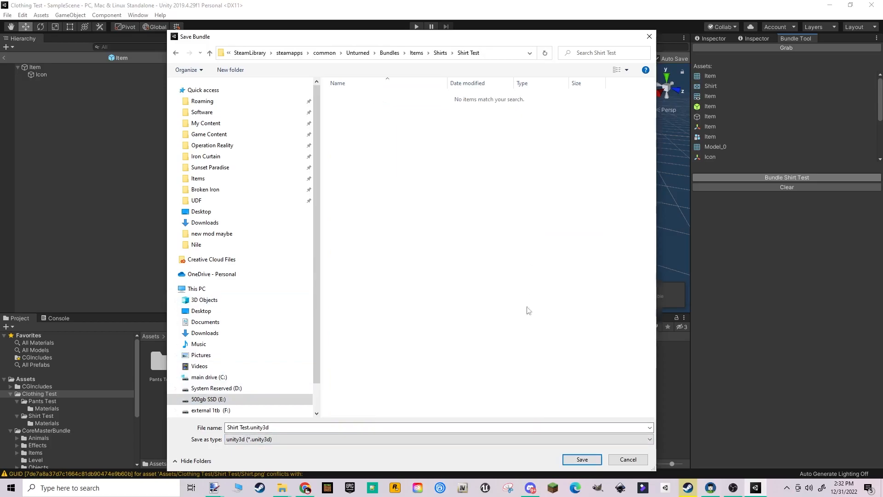
{"action": "left_click", "coordinate": [582, 460]}
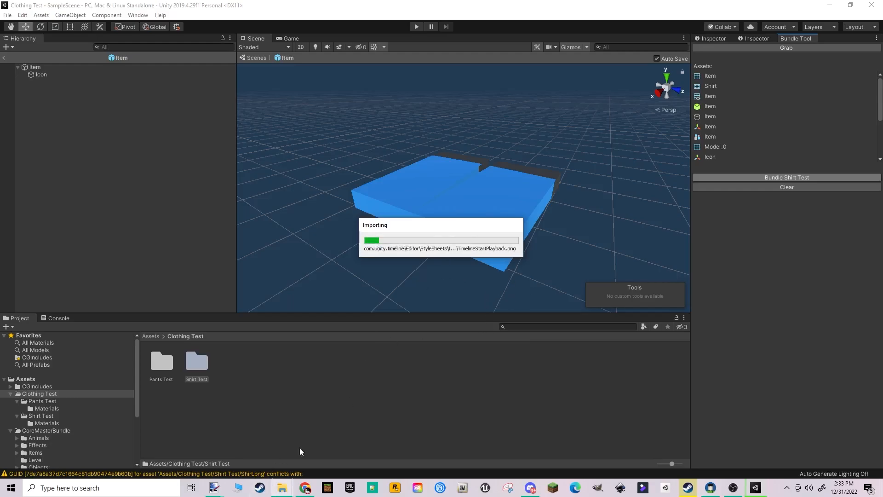
Switch to File Explorer and open the Unturned/Bundles/Items/Shirts folder
{"action": "mouse_move", "coordinate": [289, 491]}
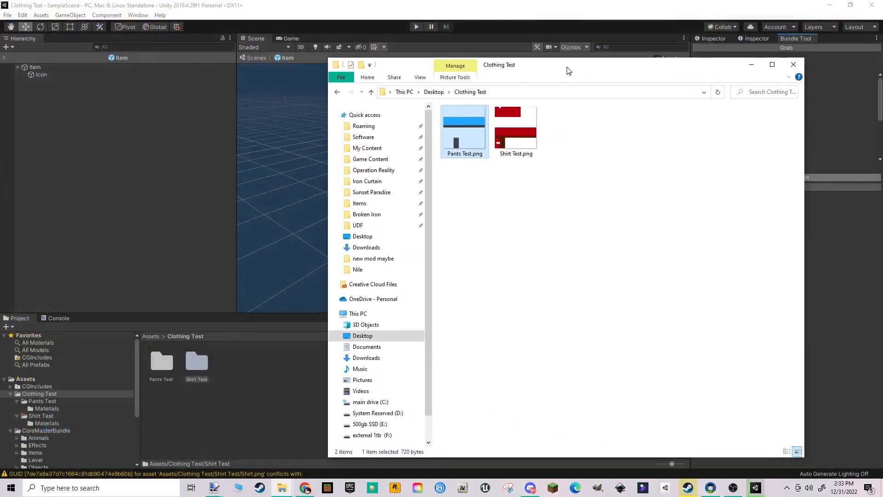
{"action": "left_click_drag", "start_coordinate": [568, 69], "coordinate": [397, 48]}
{"action": "left_click", "coordinate": [188, 182]}
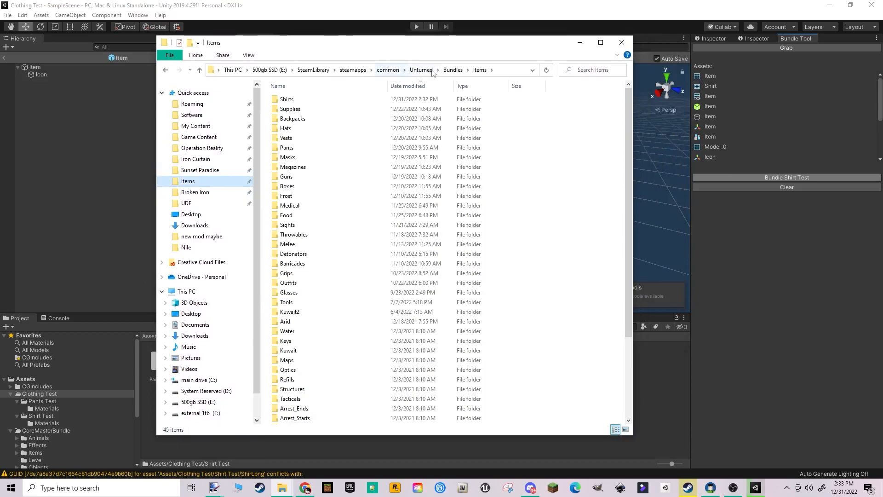
{"action": "double_click", "coordinate": [345, 100]}
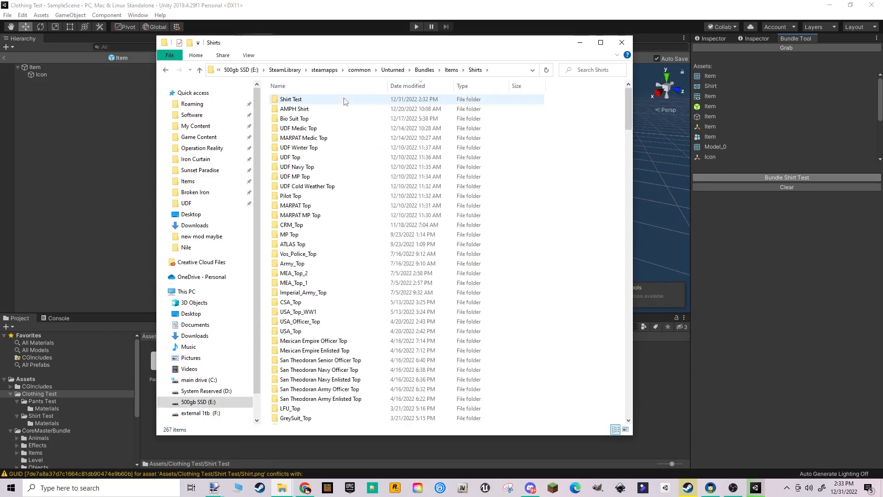
Check the contents of the Shirt Test and UDF Top folders, returning to the Shirts folder after each
{"action": "double_click", "coordinate": [309, 101]}
{"action": "left_click_drag", "start_coordinate": [479, 48], "coordinate": [447, 51]}
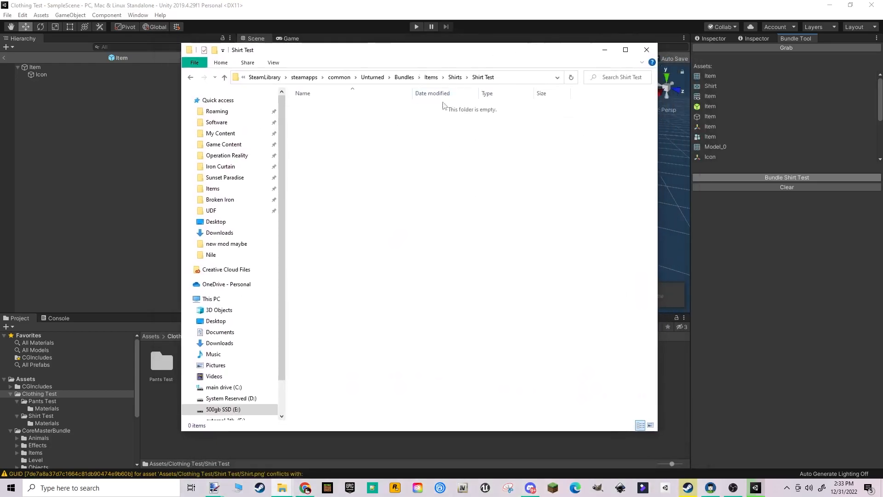
{"action": "left_click", "coordinate": [455, 78]}
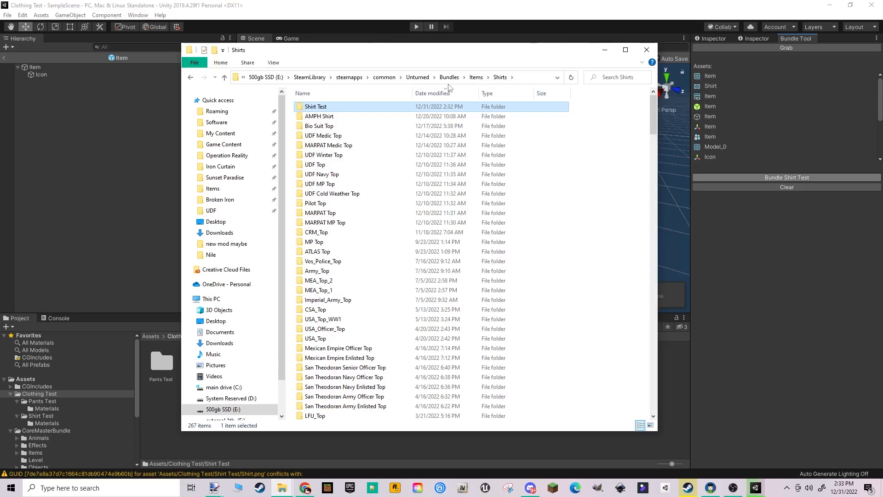
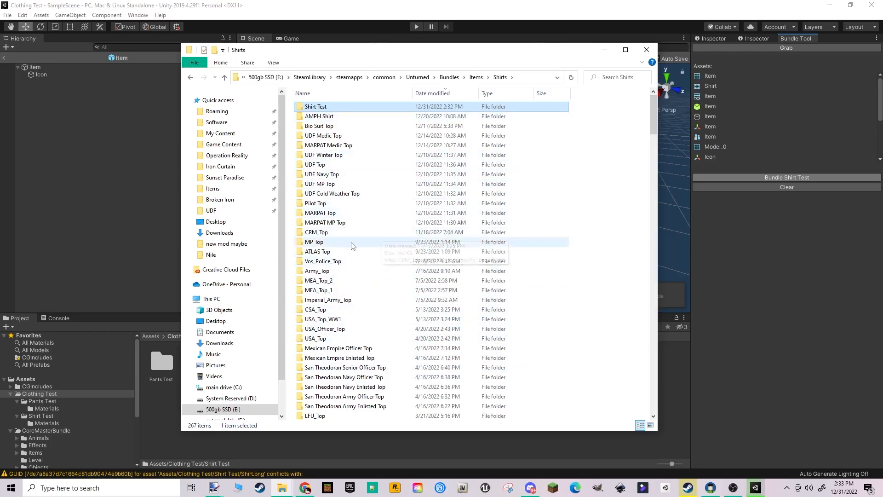
{"action": "double_click", "coordinate": [340, 165]}
{"action": "left_click", "coordinate": [455, 77]}
Open the Military_Top_Russia folder within Shirts and copy its English.dat and Military_Top_Russia.dat files
{"action": "scroll", "coordinate": [367, 295], "scroll_direction": "down", "scroll_amount": 10}
{"action": "scroll", "coordinate": [367, 299], "scroll_direction": "down", "scroll_amount": 3}
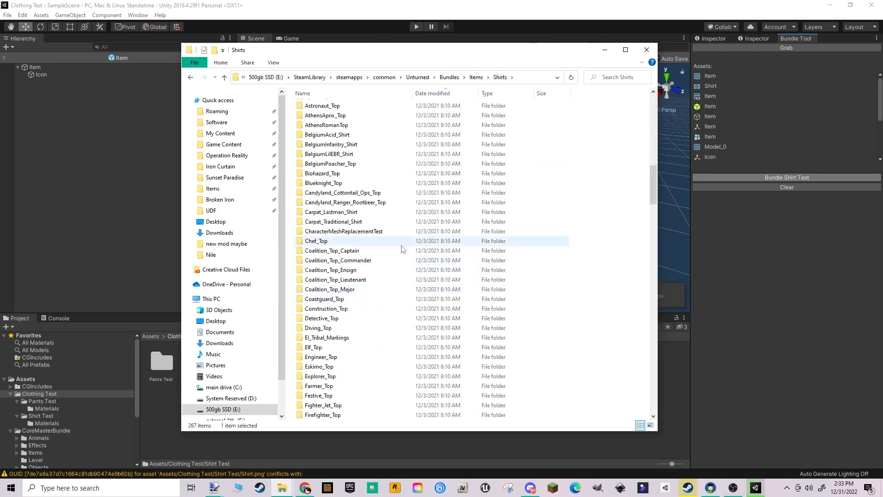
{"action": "scroll", "coordinate": [363, 306], "scroll_direction": "down", "scroll_amount": 10}
{"action": "scroll", "coordinate": [363, 307], "scroll_direction": "down", "scroll_amount": 20}
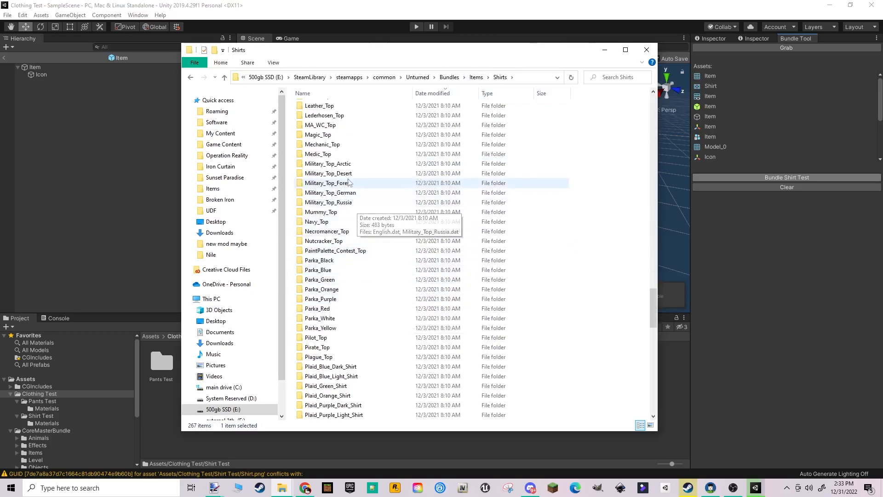
{"action": "double_click", "coordinate": [357, 203]}
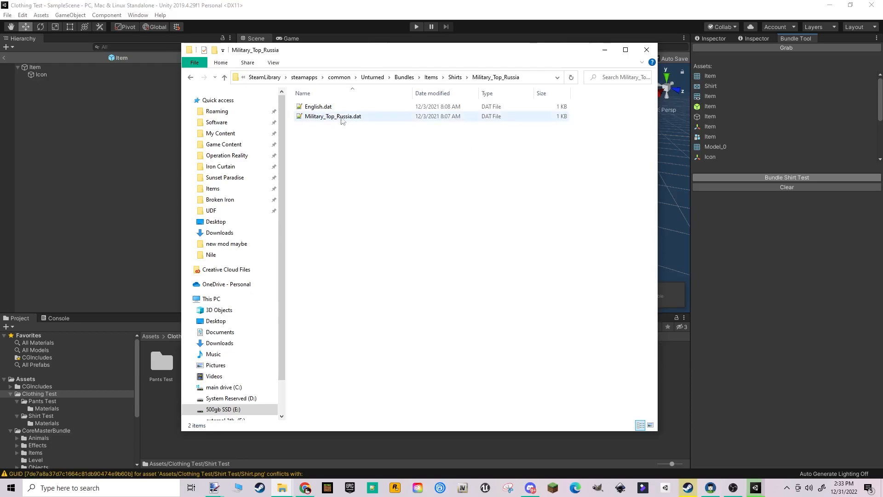
{"action": "left_click", "coordinate": [322, 108]}
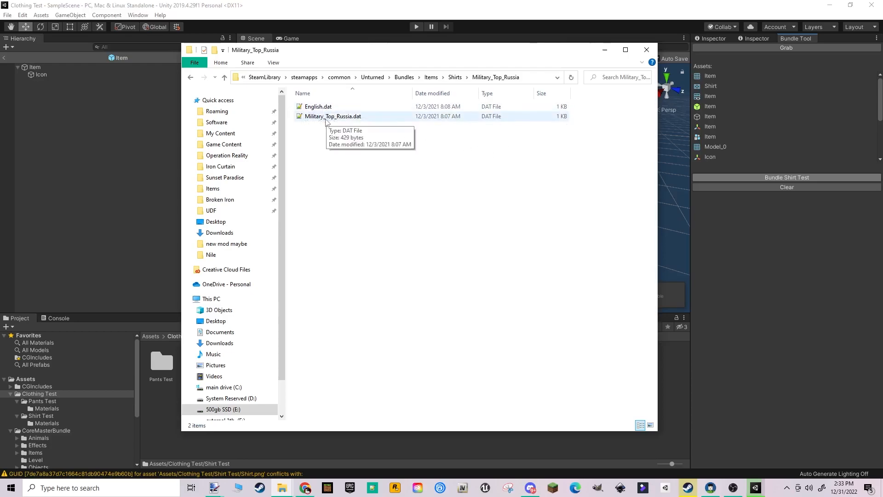
{"action": "left_click_drag", "start_coordinate": [377, 149], "coordinate": [326, 113]}
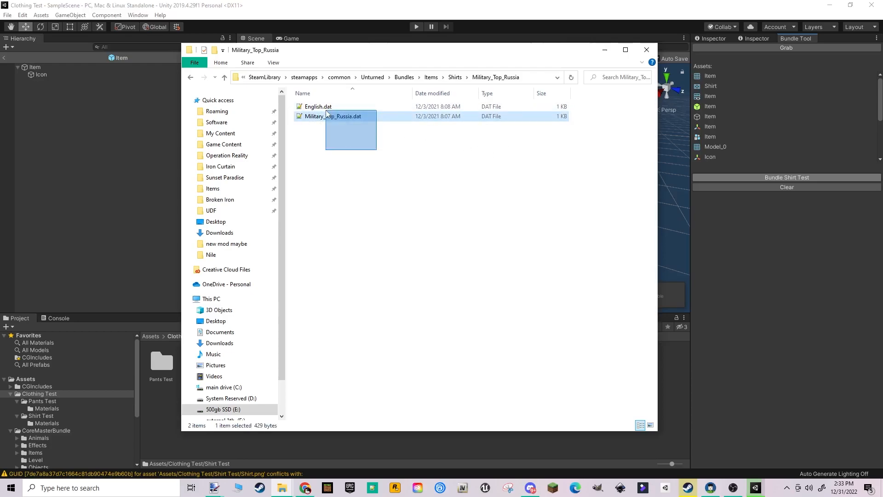
Return to the Shirts folder, open Shirt Test, and paste the two copied .dat files into it
{"action": "left_click", "coordinate": [455, 77]}
{"action": "scroll", "coordinate": [390, 148], "scroll_direction": "up", "scroll_amount": 20}
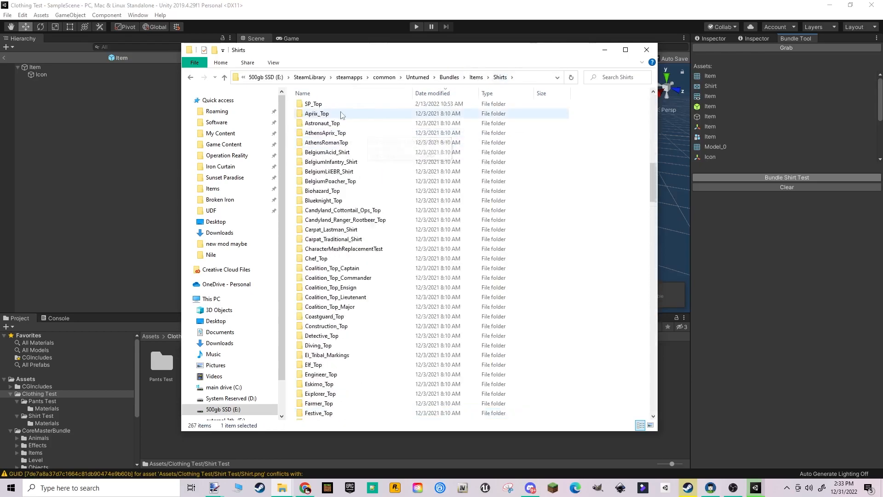
{"action": "double_click", "coordinate": [340, 111]}
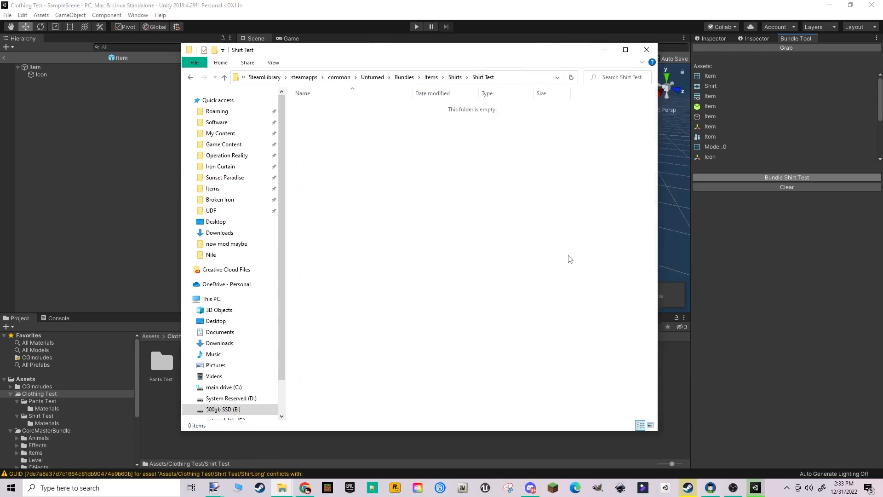
{"action": "left_click_drag", "start_coordinate": [450, 53], "coordinate": [452, 33]}
{"action": "key", "text": "ctrl+v"}
{"action": "left_click", "coordinate": [372, 147]}
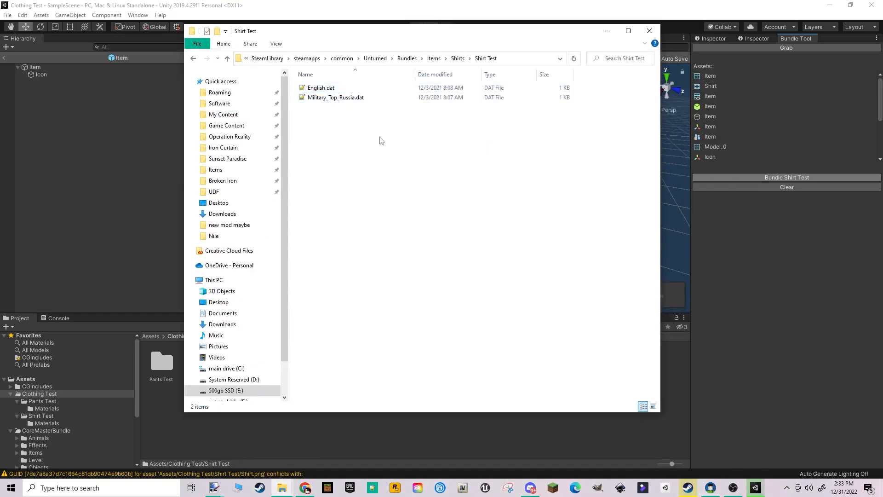
Rename the pasted Military_Top_Russia.dat file as Shirt Test.dat
{"action": "left_click_drag", "start_coordinate": [439, 37], "coordinate": [488, 51]}
{"action": "left_click", "coordinate": [405, 112]}
{"action": "right_click", "coordinate": [404, 110]}
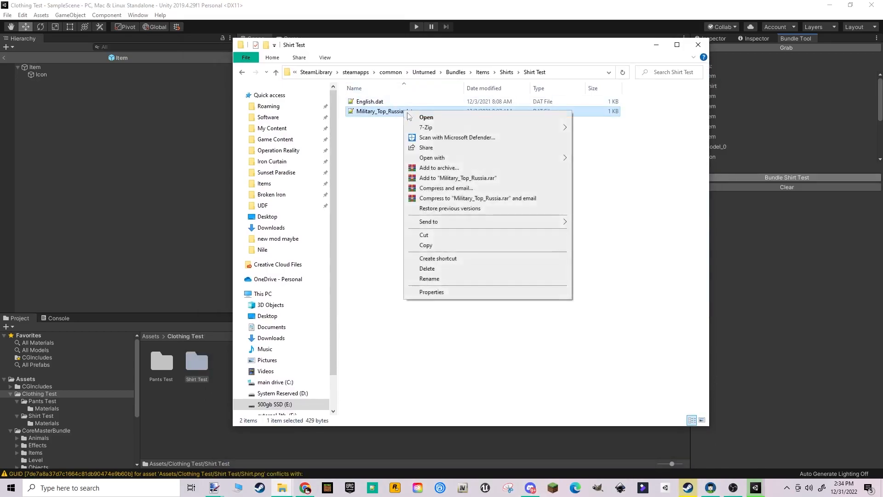
{"action": "left_click", "coordinate": [449, 276]}
{"action": "type", "text": "Shirt"}
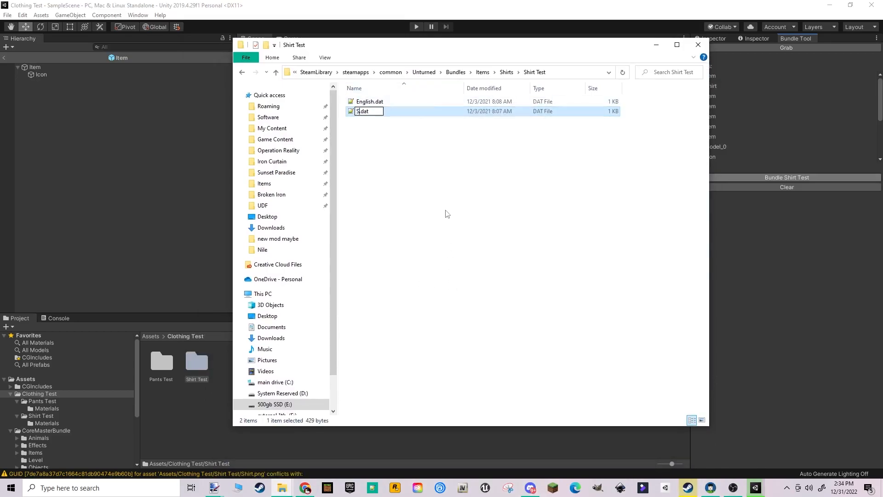
{"action": "type", "text": " Test"}
{"action": "left_click", "coordinate": [445, 214]}
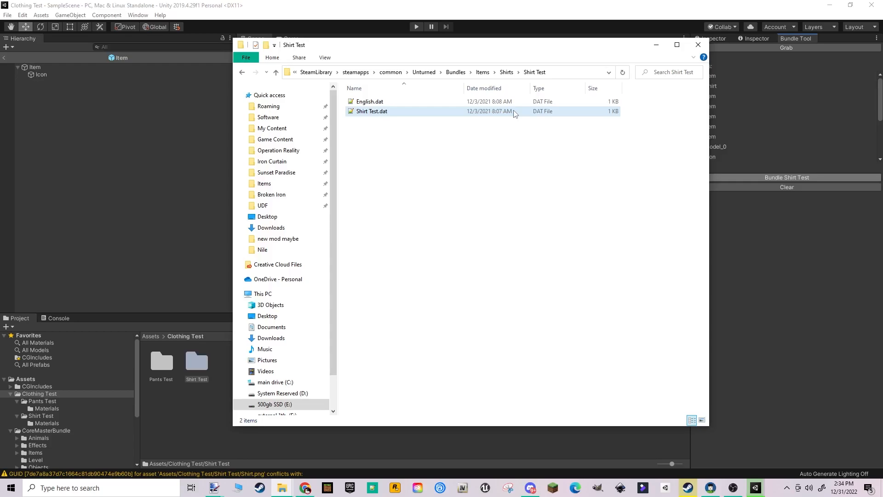
Check the Shirt Test folder's entry in Shirts and reopen it to view its files
{"action": "left_click", "coordinate": [506, 72]}
{"action": "left_click_drag", "start_coordinate": [570, 51], "coordinate": [588, 304]}
{"action": "left_click_drag", "start_coordinate": [435, 297], "coordinate": [409, 77]}
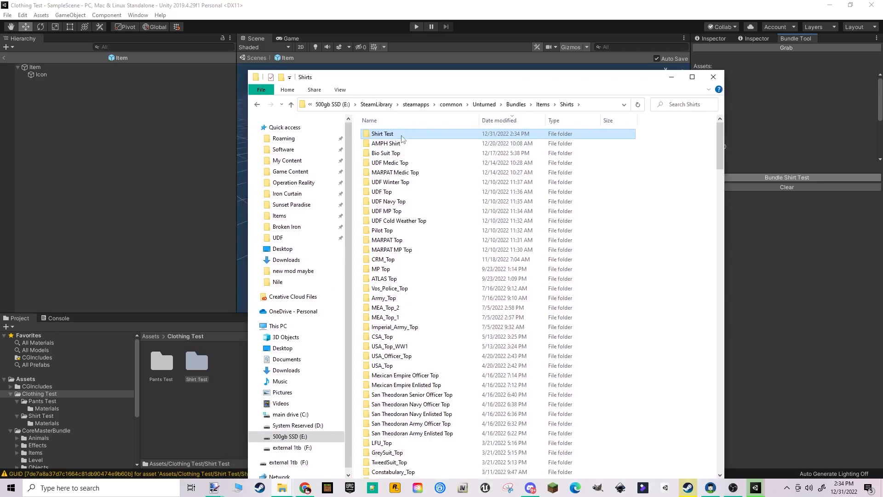
{"action": "double_click", "coordinate": [413, 134]}
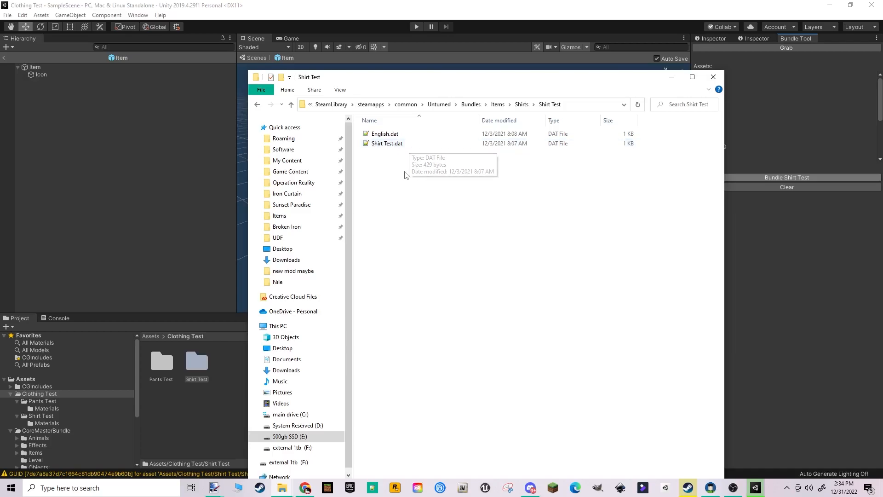
{"action": "left_click_drag", "start_coordinate": [450, 82], "coordinate": [463, 44]}
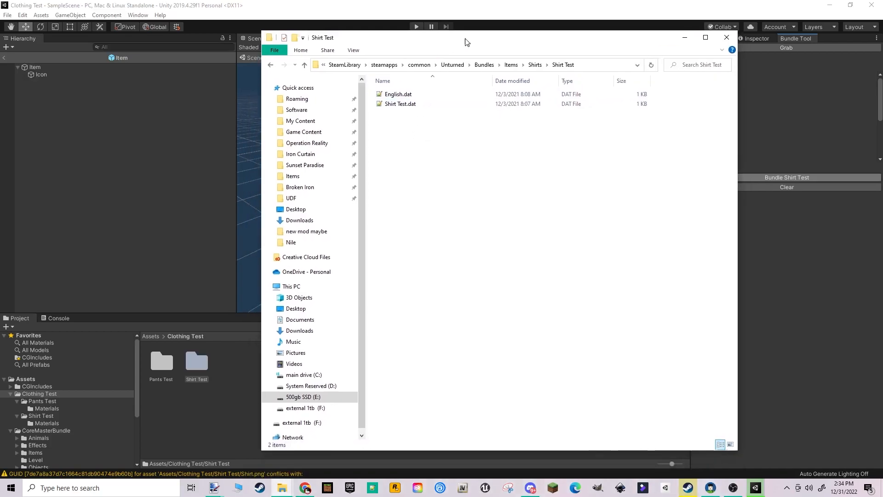
Open English.dat and set the item's name to "Red T-Shirt" and its description to "Cool Red T-Shirt"
{"action": "double_click", "coordinate": [419, 95]}
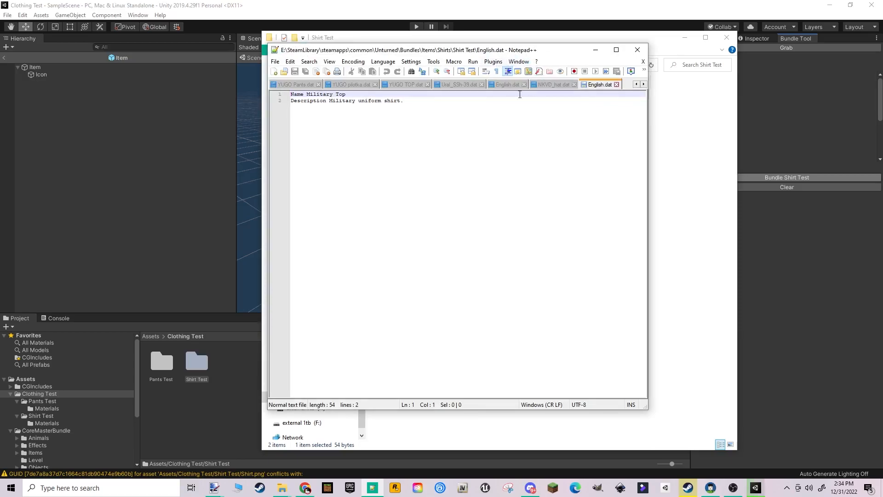
{"action": "left_click_drag", "start_coordinate": [431, 102], "coordinate": [331, 101]}
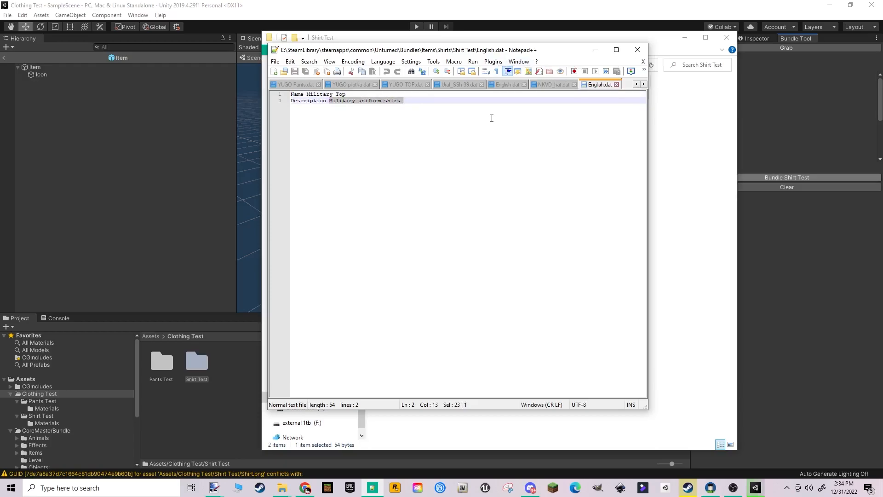
{"action": "type", "text": "Red"}
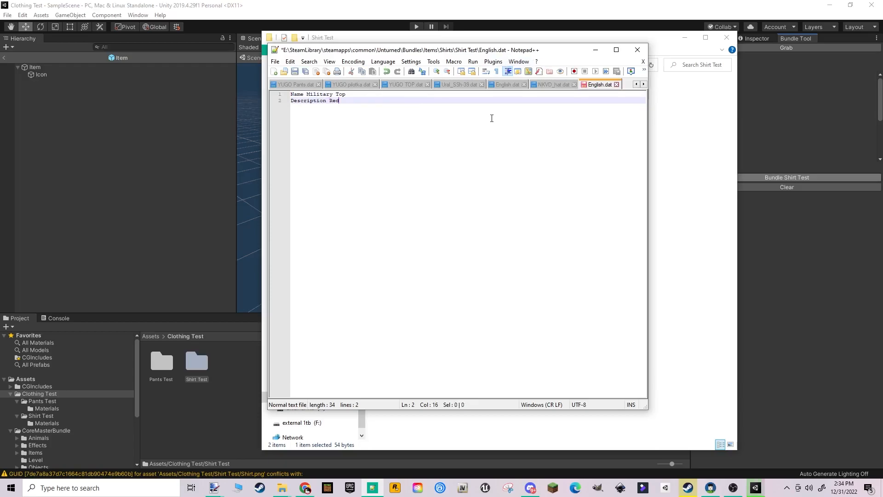
{"action": "type", "text": " T-"}
{"action": "type", "text": "Shit"}
{"action": "type", "text": "Cool"}
{"action": "left_click_drag", "start_coordinate": [387, 103], "coordinate": [311, 94]}
{"action": "type", "text": "Red T-Shirt"}
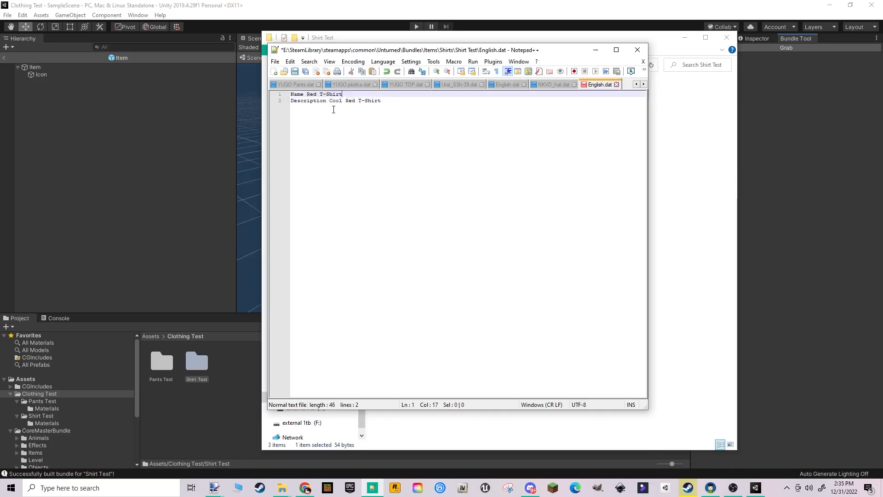
Save and close English.dat, and minimize the text editor to get back to the Shirt Test folder
{"action": "left_click", "coordinate": [276, 61]}
{"action": "left_click", "coordinate": [276, 62]}
{"action": "left_click", "coordinate": [276, 62]}
{"action": "left_click", "coordinate": [295, 133]}
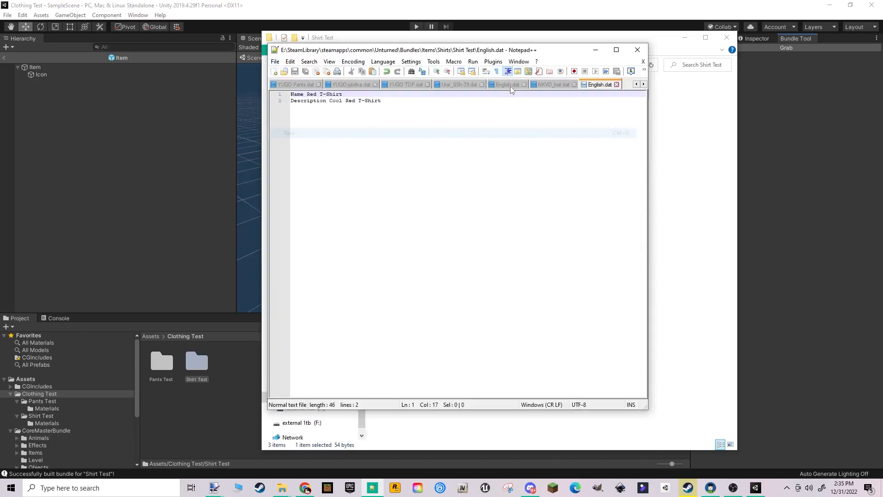
{"action": "left_click", "coordinate": [617, 85]}
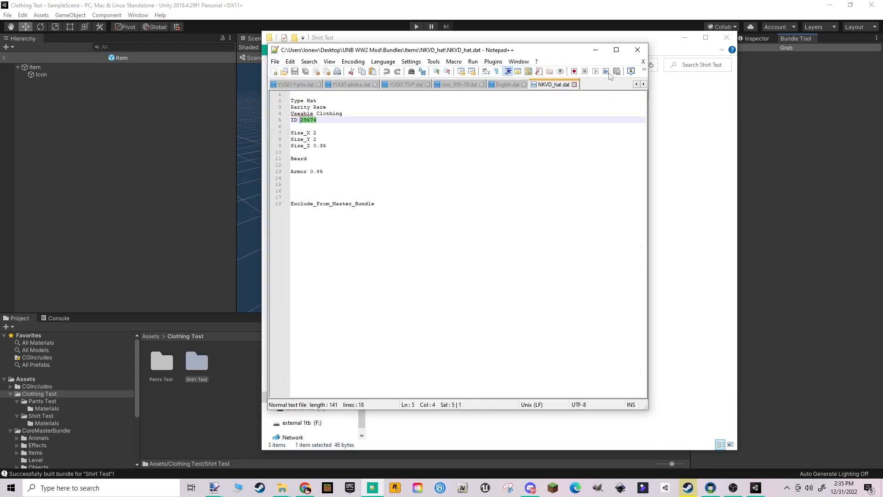
{"action": "left_click", "coordinate": [596, 50]}
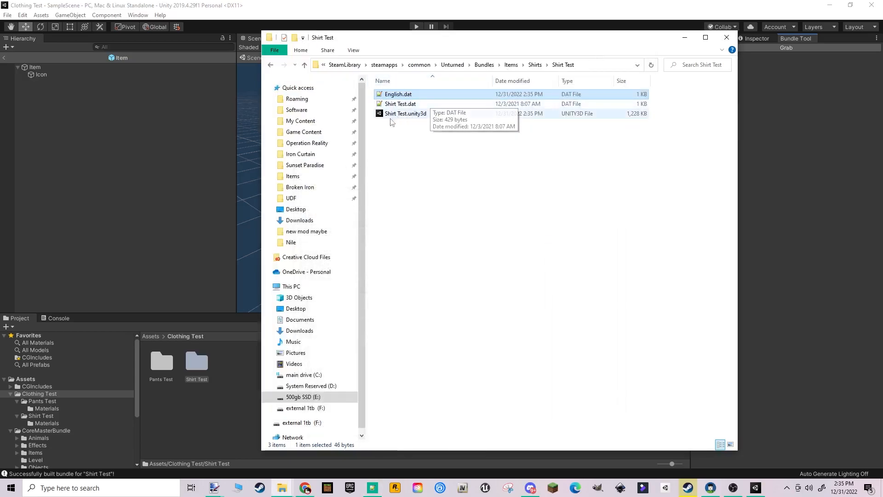
Open Shirt Test.dat in the text editor and delete the GUID entry from its first line
{"action": "left_click", "coordinate": [409, 126]}
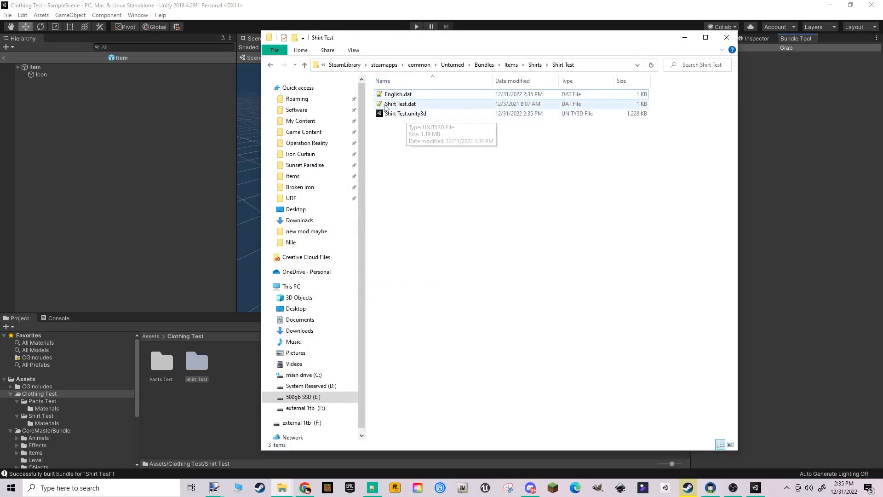
{"action": "double_click", "coordinate": [420, 104]}
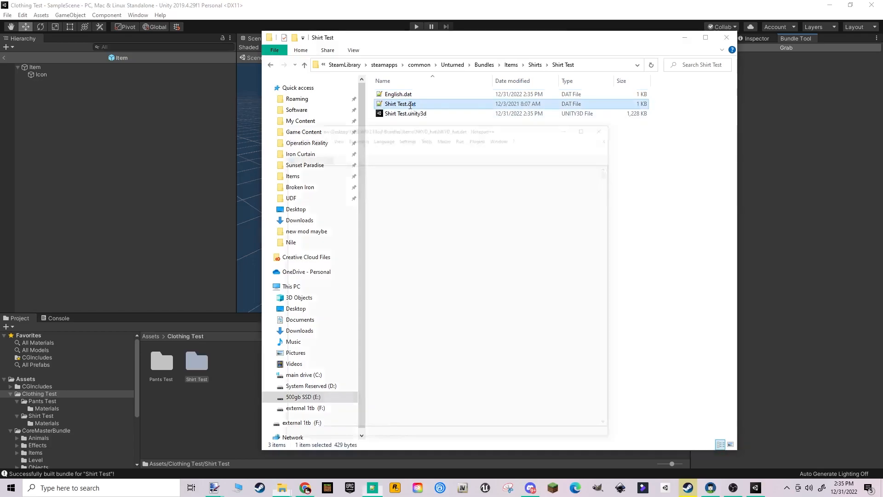
{"action": "left_click_drag", "start_coordinate": [569, 58], "coordinate": [575, 43]}
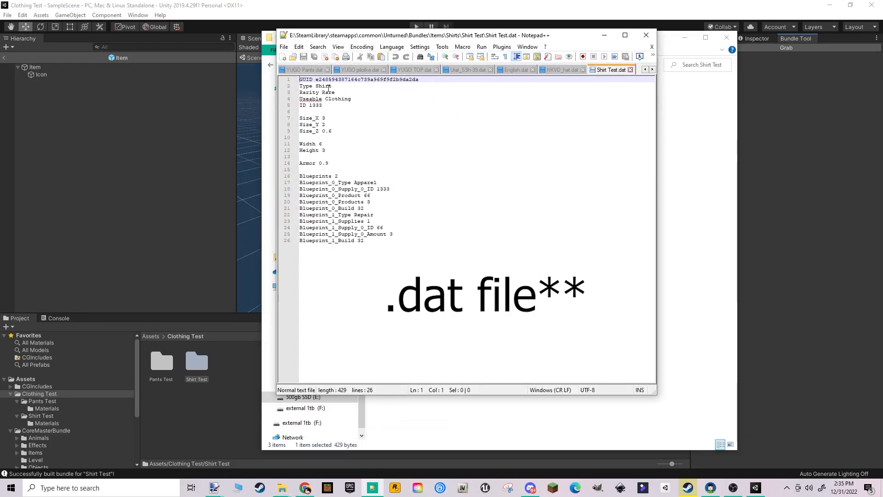
{"action": "left_click", "coordinate": [431, 80]}
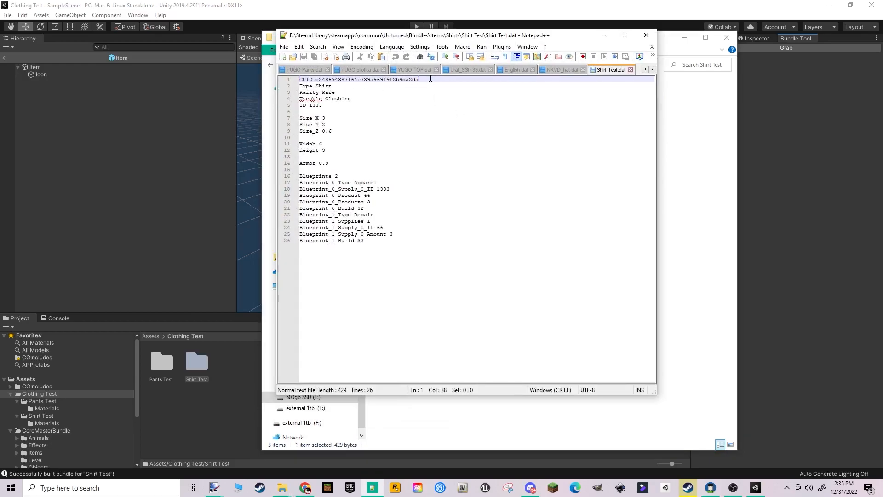
{"action": "left_click_drag", "start_coordinate": [431, 79], "coordinate": [300, 79]}
{"action": "key", "text": "BackSpace"}
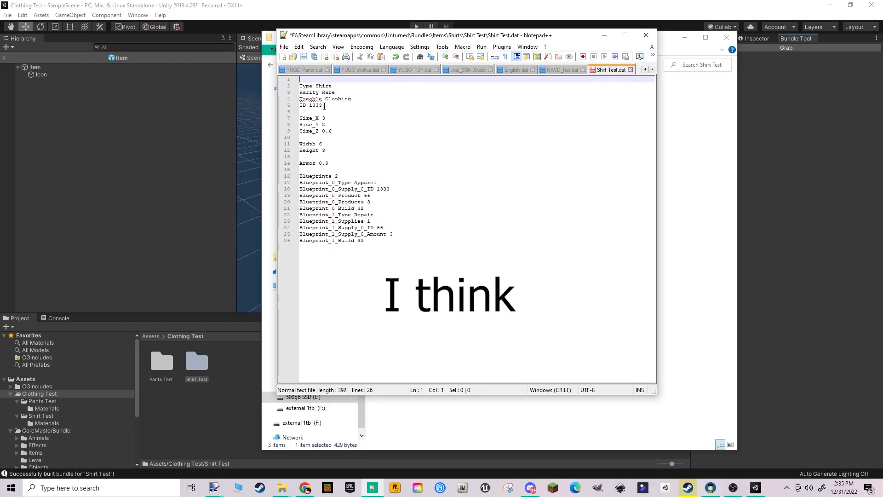
Replace the shirt's ID in Shirt Test.dat with 15462
{"action": "left_click_drag", "start_coordinate": [300, 85], "coordinate": [332, 86]}
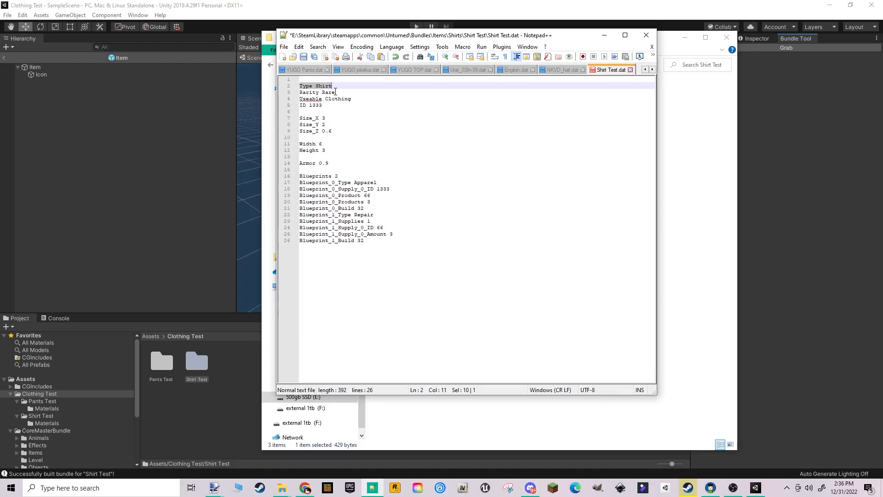
{"action": "left_click", "coordinate": [325, 104]}
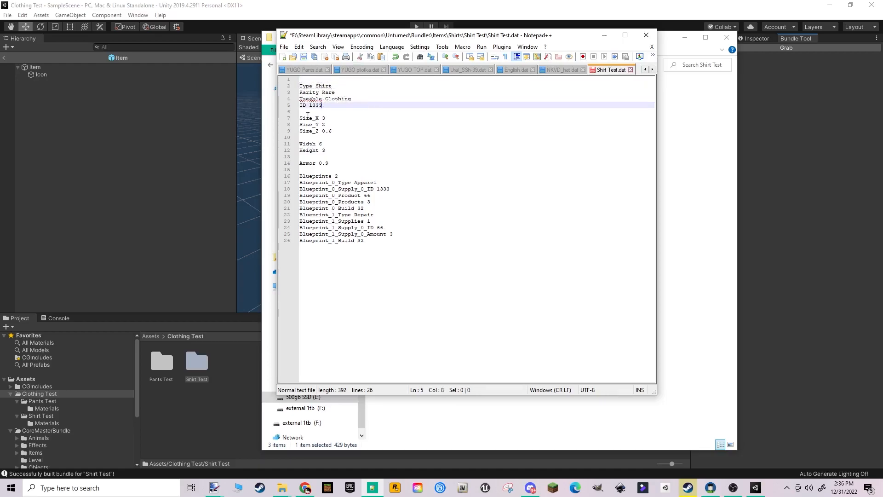
{"action": "left_click_drag", "start_coordinate": [574, 39], "coordinate": [643, 112]}
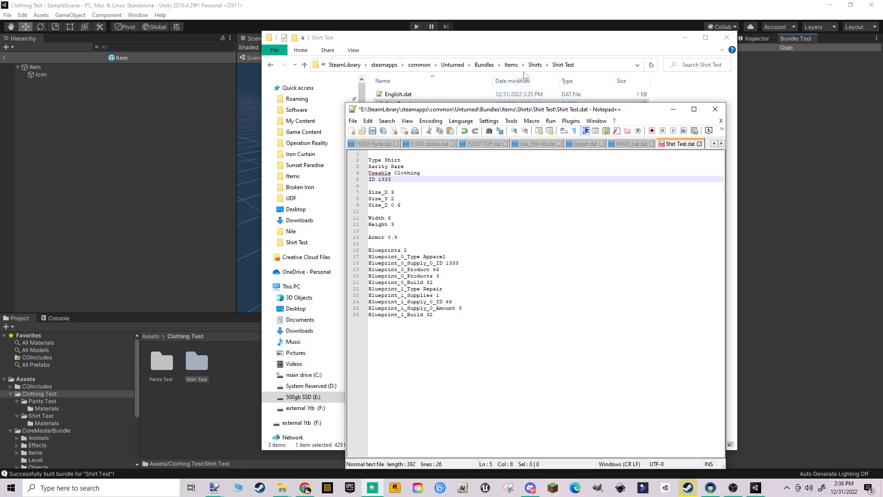
{"action": "left_click_drag", "start_coordinate": [636, 113], "coordinate": [551, 62]}
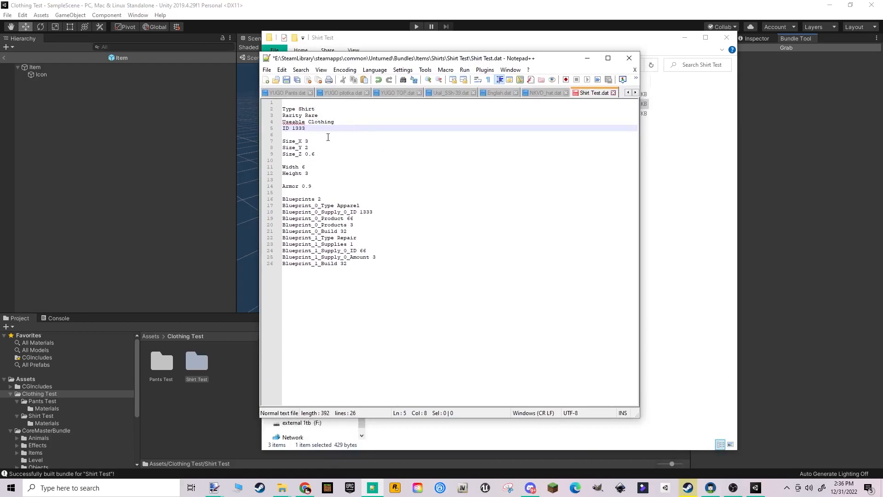
{"action": "left_click_drag", "start_coordinate": [316, 129], "coordinate": [293, 128]}
{"action": "type", "text": "18762"}
{"action": "left_click_drag", "start_coordinate": [311, 128], "coordinate": [292, 128]}
{"action": "left_click", "coordinate": [539, 483]}
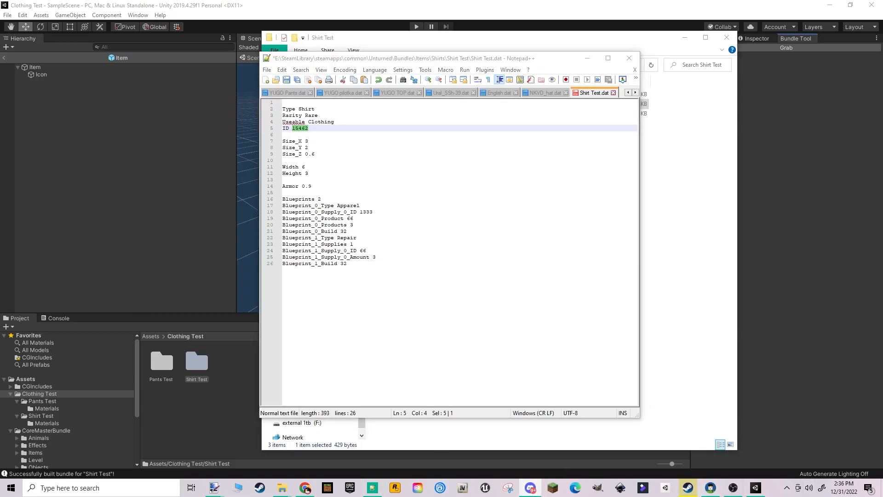
{"action": "key", "text": "alt+Tab"}
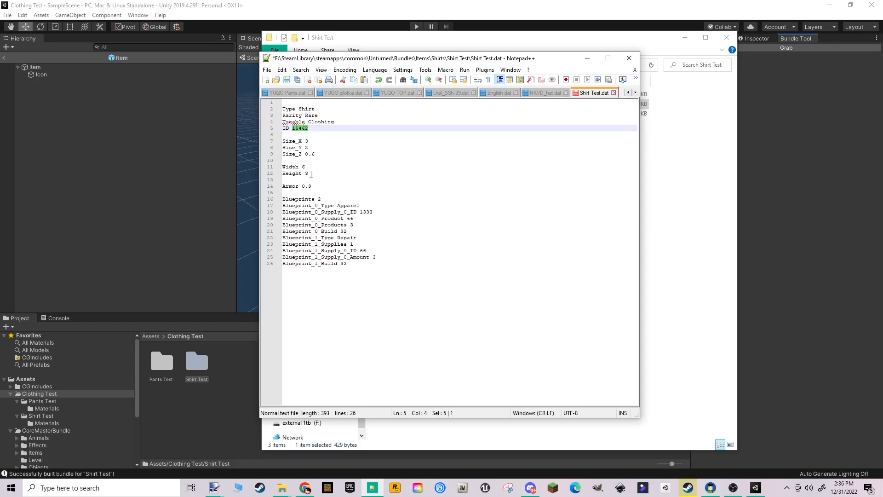
Set the shirt's storage Width to 5 and Height to 5 in Shirt Test.dat
{"action": "left_click", "coordinate": [309, 174]}
{"action": "left_click_drag", "start_coordinate": [307, 167], "coordinate": [302, 167]}
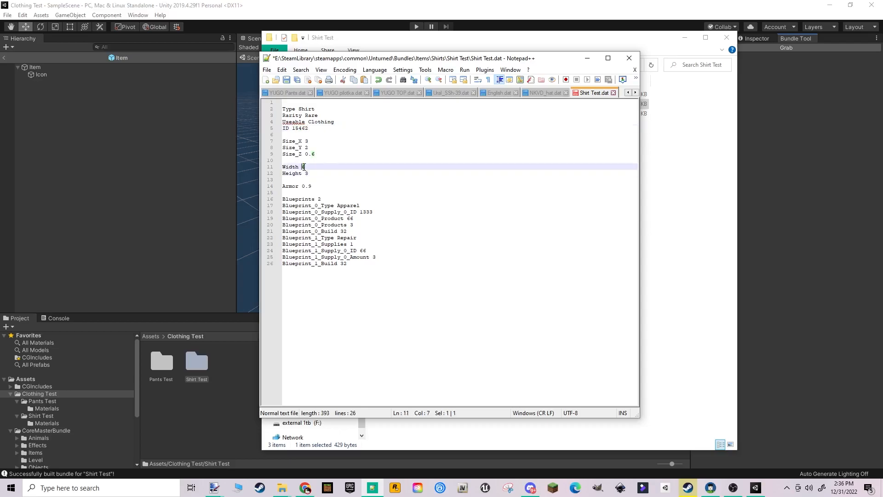
{"action": "type", "text": "5"}
{"action": "left_click", "coordinate": [313, 176]}
{"action": "key", "text": "BackSpace"}
{"action": "type", "text": "5"}
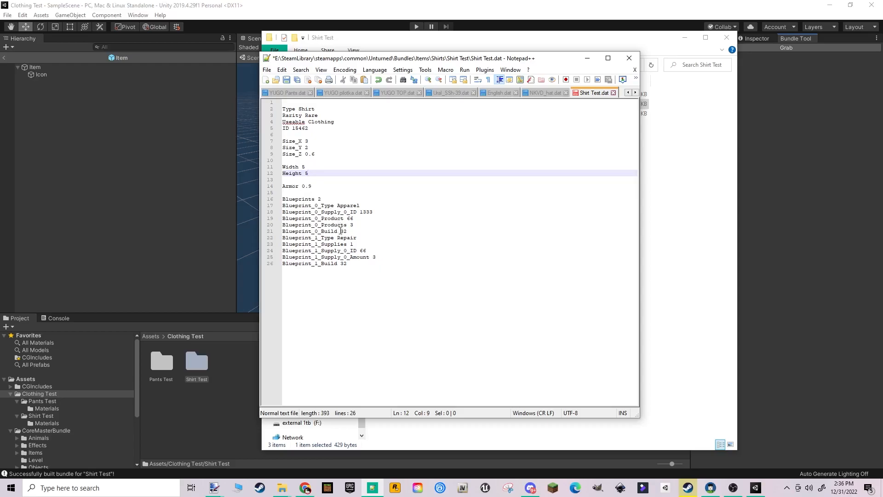
Replace the Blueprint_0_Supply_0_ID value with the shirt's own ID, 15462
{"action": "left_click_drag", "start_coordinate": [309, 128], "coordinate": [292, 128]}
{"action": "key", "text": "ctrl+c"}
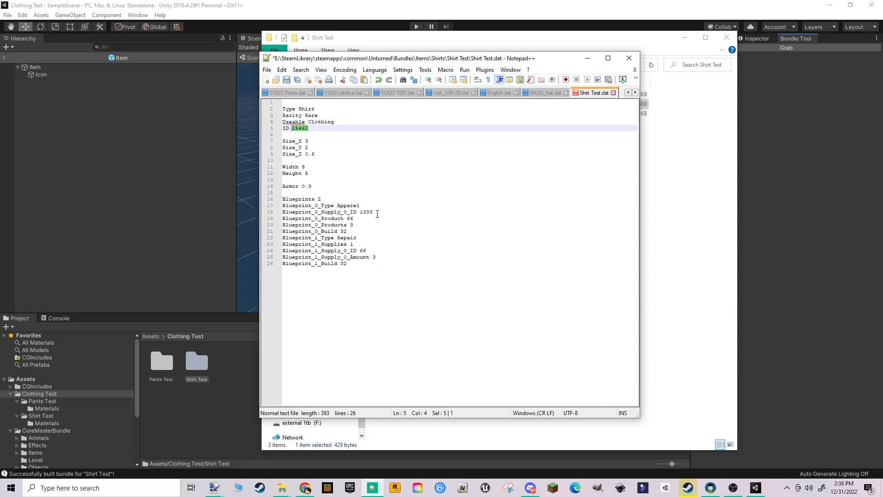
{"action": "left_click_drag", "start_coordinate": [374, 212], "coordinate": [361, 212]}
{"action": "key", "text": "ctrl+v"}
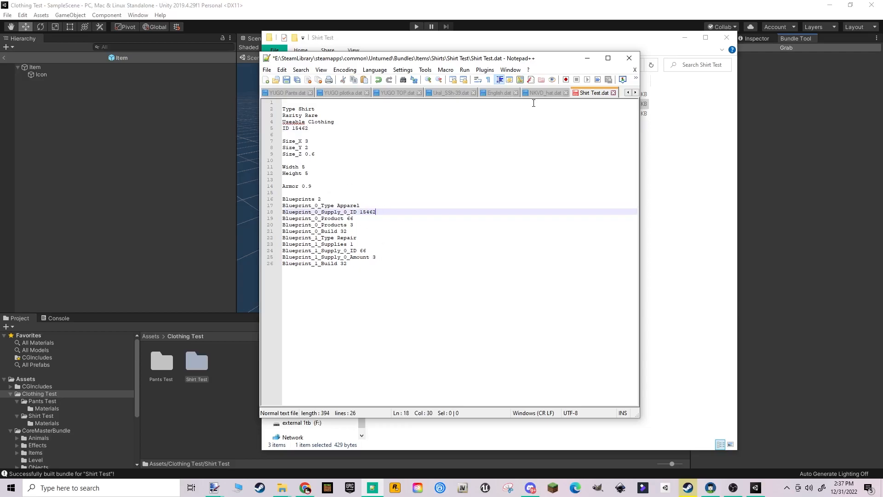
Append the Exclude_From_Master_Bundle line, copied from NKVD_hat.dat, to the end of Shirt Test.dat and save the file
{"action": "mouse_move", "coordinate": [385, 271]}
{"action": "left_mouse_down"}
{"action": "mouse_move", "coordinate": [255, 200]}
{"action": "mouse_move", "coordinate": [380, 266]}
{"action": "left_mouse_up"}
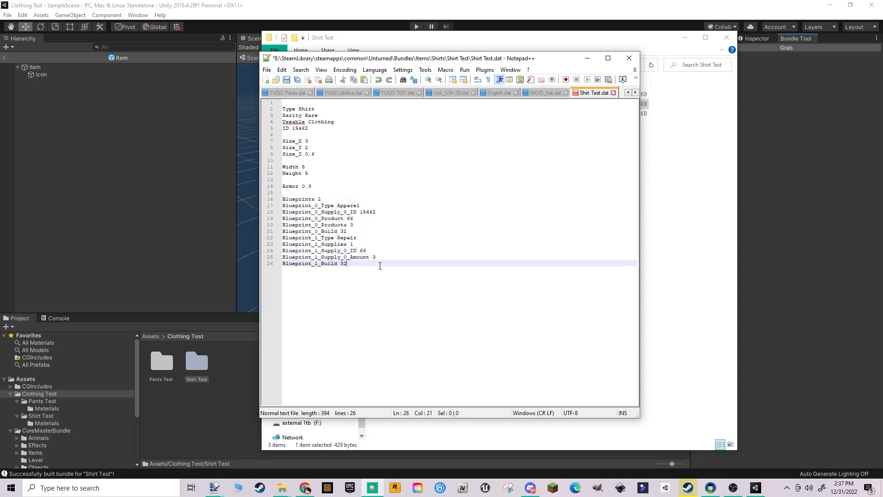
{"action": "key", "text": "Return"}
{"action": "key", "text": "Return"}
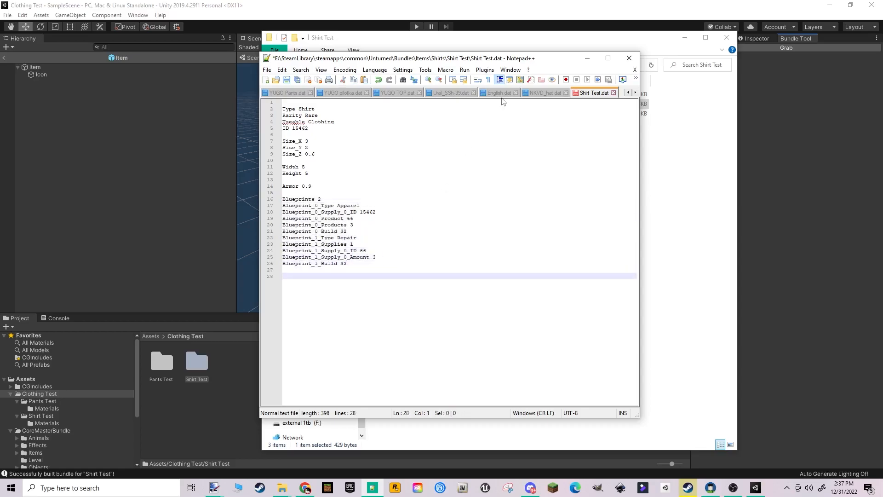
{"action": "left_click", "coordinate": [499, 92]}
{"action": "left_click", "coordinate": [545, 93]}
{"action": "left_click", "coordinate": [377, 211]}
{"action": "left_click_drag", "start_coordinate": [377, 210], "coordinate": [282, 211]}
{"action": "key", "text": "ctrl+c"}
{"action": "left_click", "coordinate": [592, 93]}
{"action": "key", "text": "ctrl+v"}
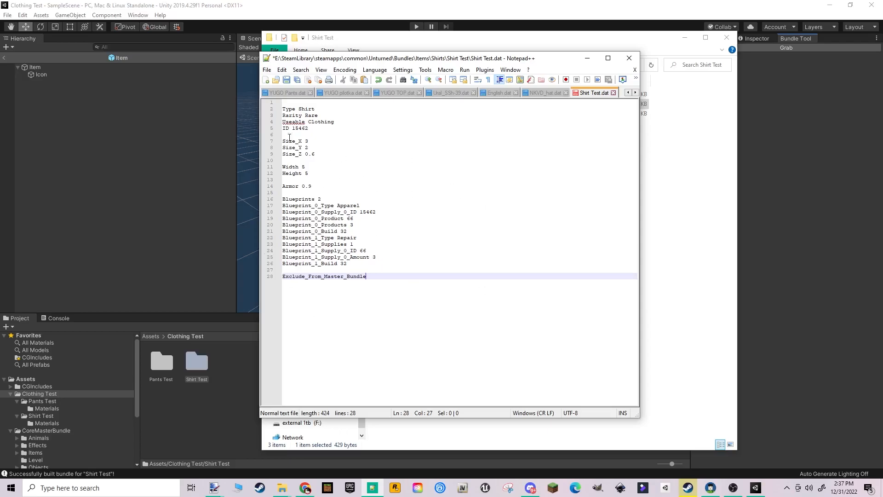
{"action": "left_click", "coordinate": [267, 70]}
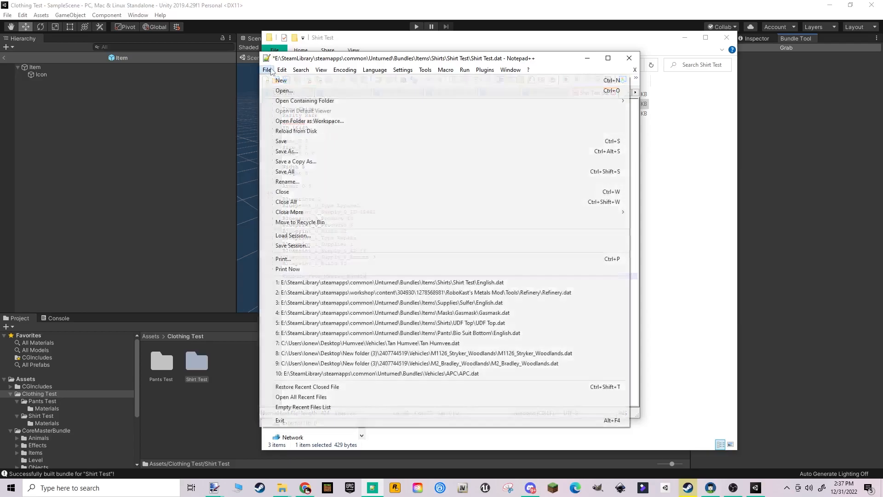
{"action": "left_click", "coordinate": [435, 141]}
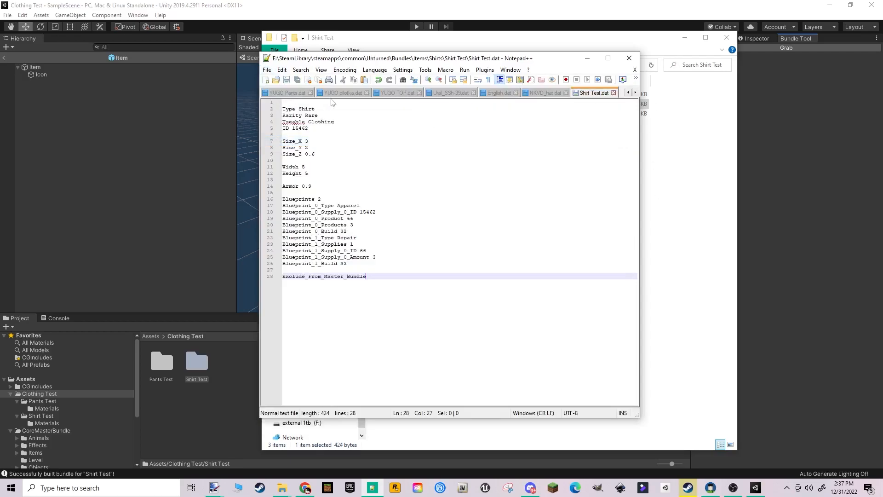
Return to the file explorer, open the Pants folder under Items, and look through its item folders
{"action": "left_click", "coordinate": [444, 40]}
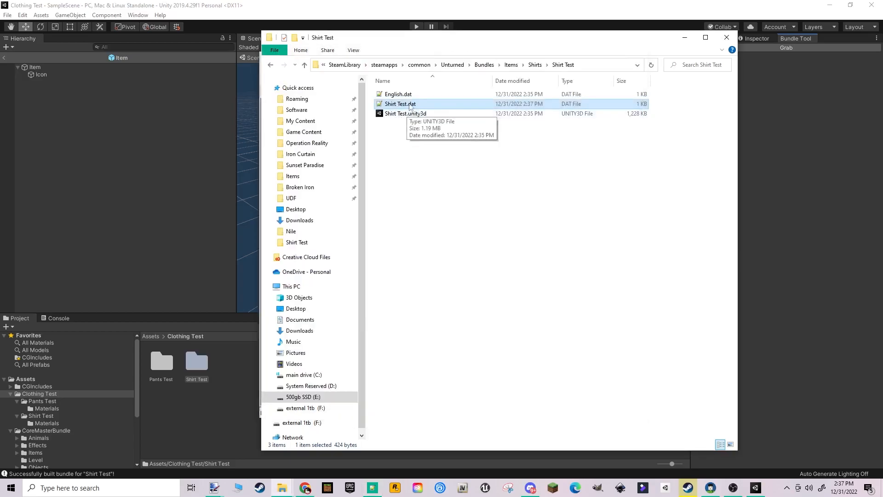
{"action": "left_click", "coordinate": [400, 114]}
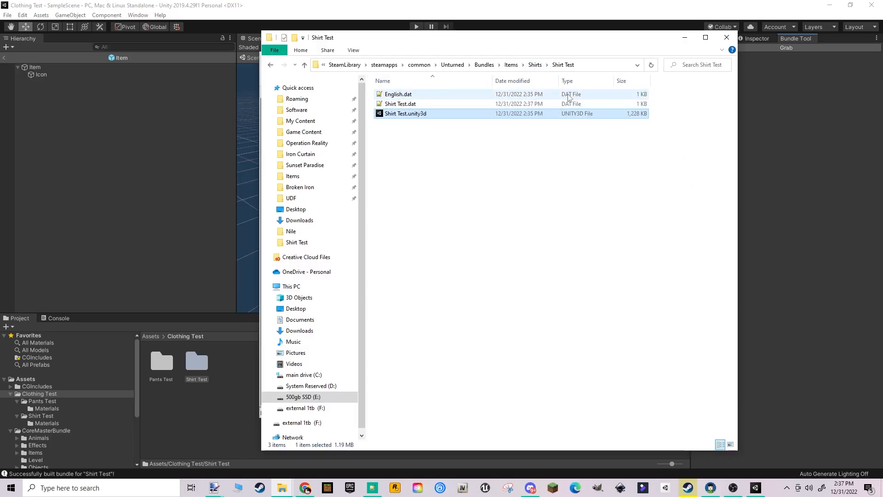
{"action": "left_click", "coordinate": [511, 65]}
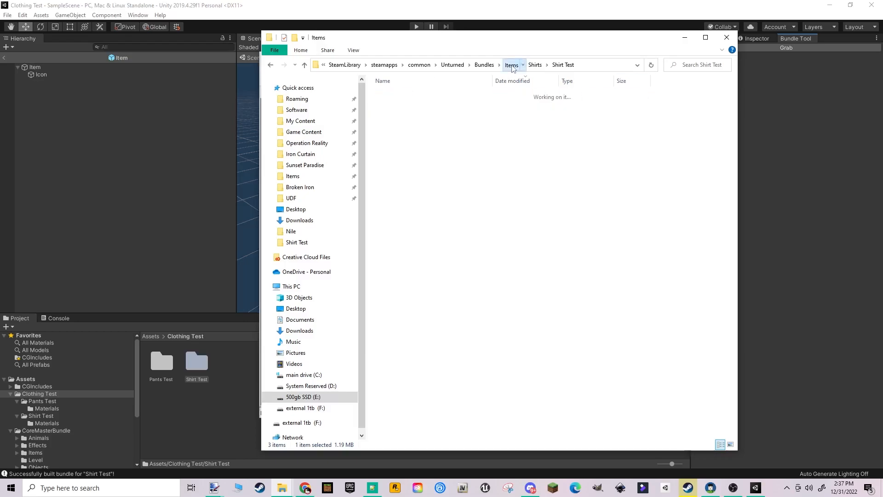
{"action": "double_click", "coordinate": [400, 143]}
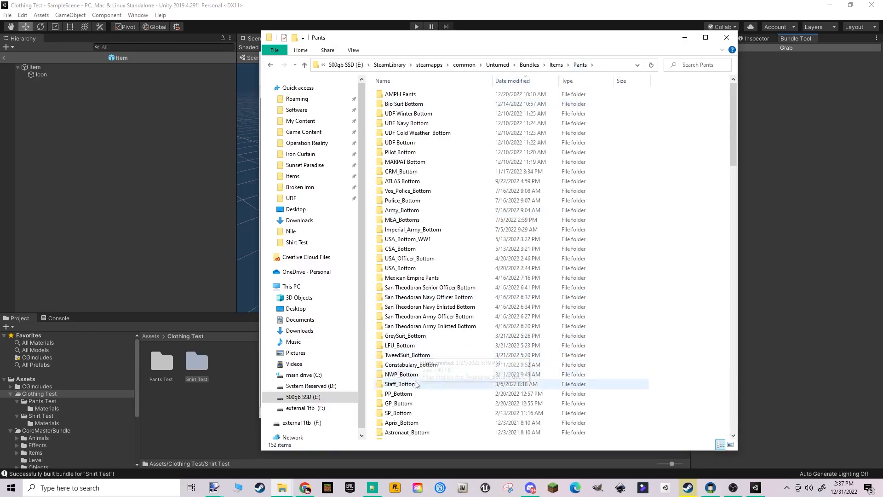
{"action": "scroll", "coordinate": [475, 370], "scroll_direction": "down", "scroll_amount": 8}
{"action": "scroll", "coordinate": [494, 276], "scroll_direction": "up", "scroll_amount": 8}
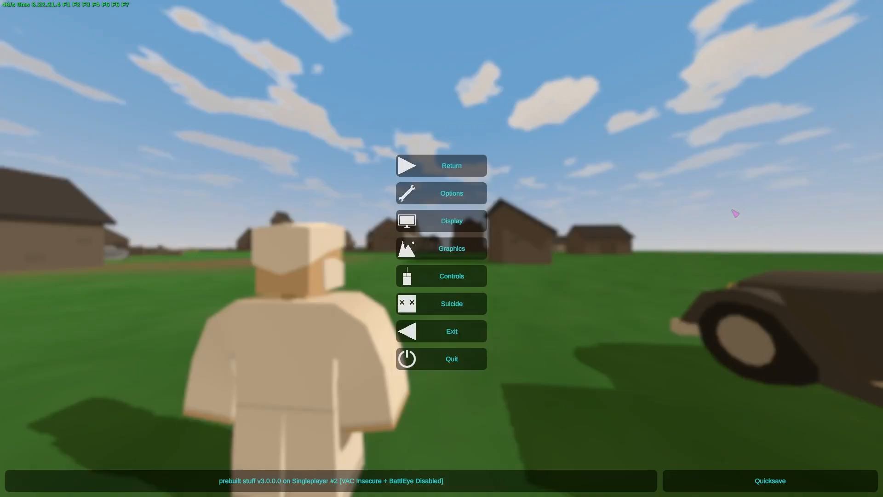
{"action": "key", "text": "Escape"}
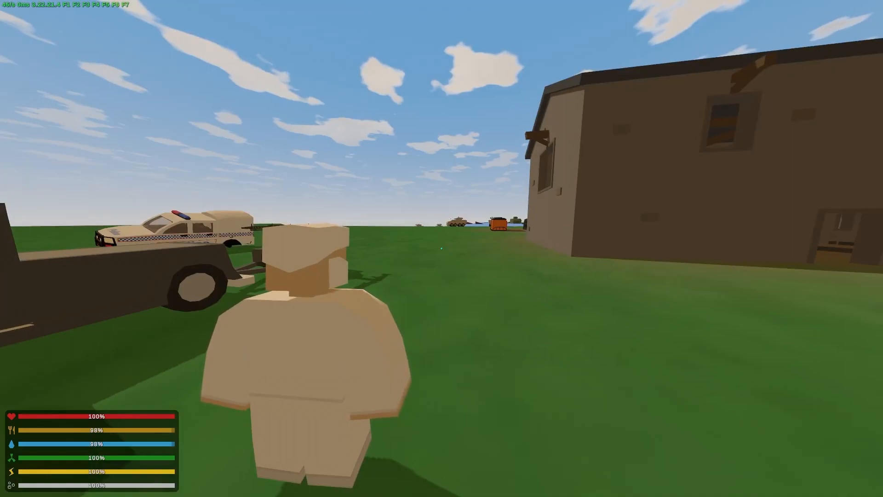
{"action": "type", "text": "j@"}
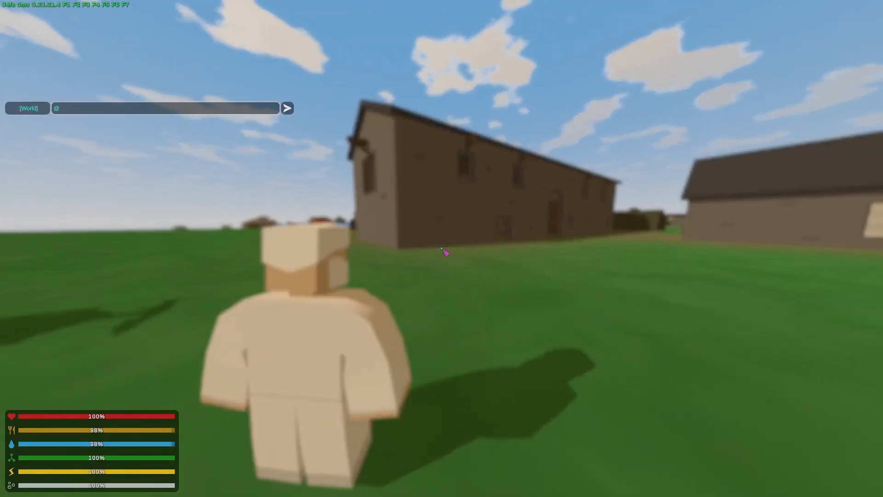
{"action": "type", "text": "give"}
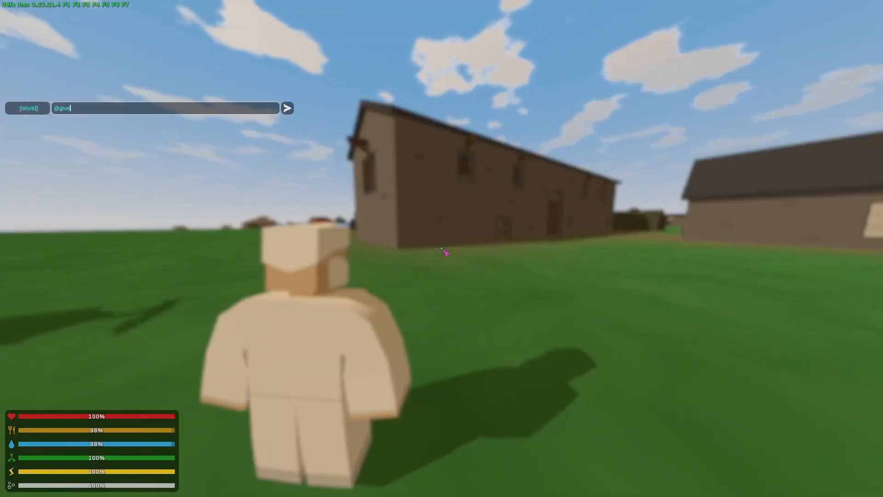
{"action": "key", "text": "ctrl+v"}
{"action": "key", "text": "ctrl+a"}
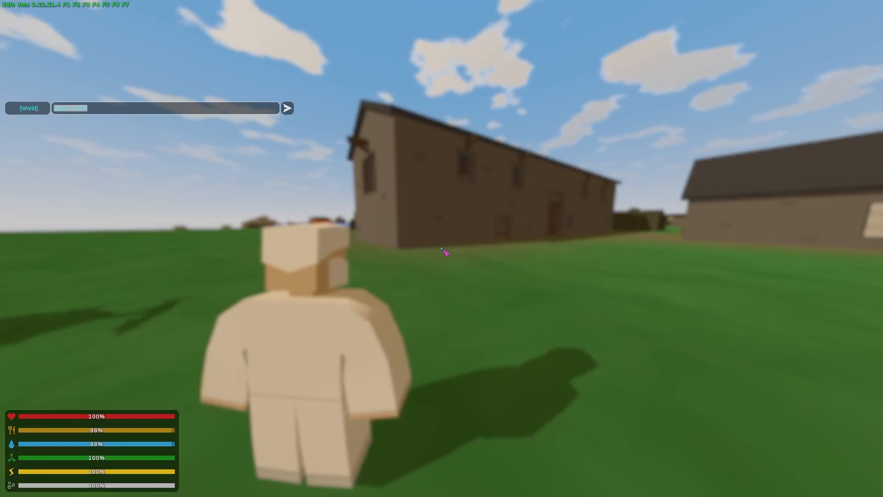
{"action": "key", "text": "Return"}
Put the spawned red shirt on the character
{"action": "key", "text": "h"}
{"action": "key", "text": "h"}
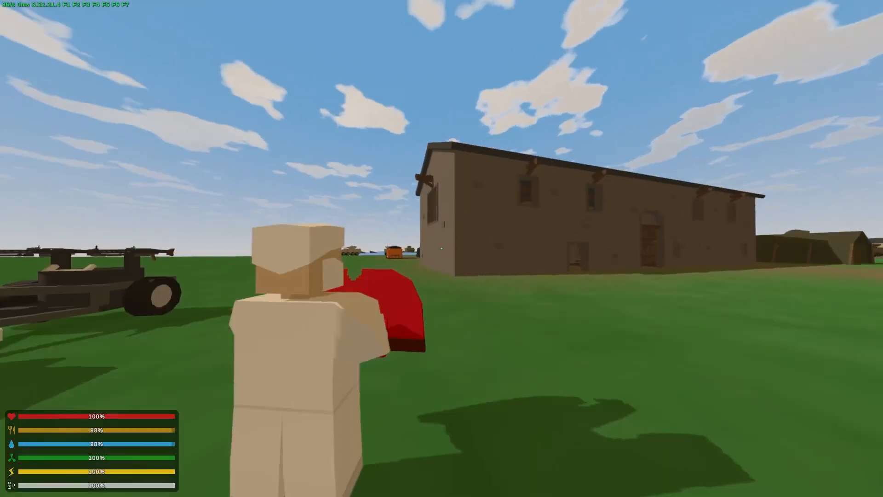
{"action": "left_click", "coordinate": [441, 248]}
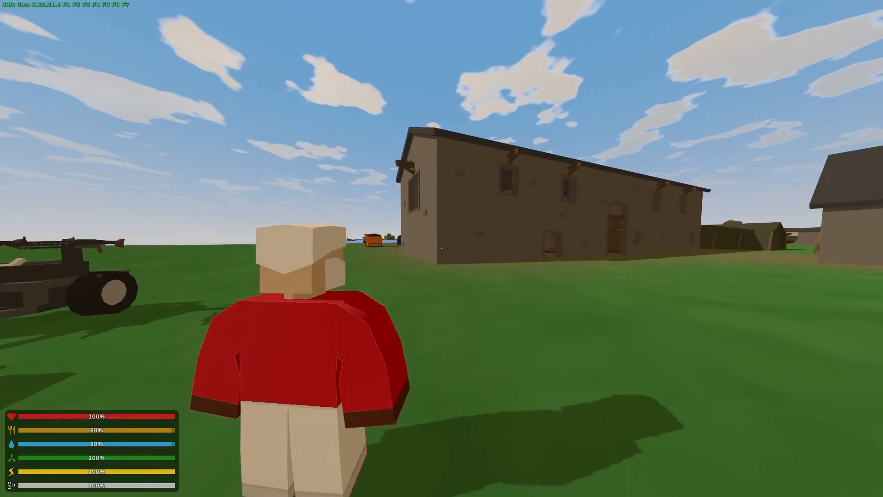
Inspect the worn Red T-Shirt on the rotated inventory character preview, and take it off
{"action": "key", "text": "h"}
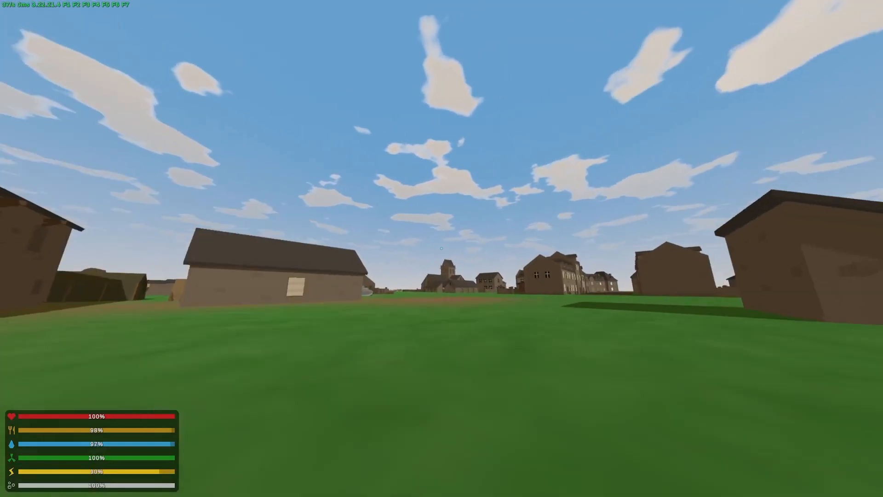
{"action": "key", "text": "h"}
{"action": "key", "text": "g"}
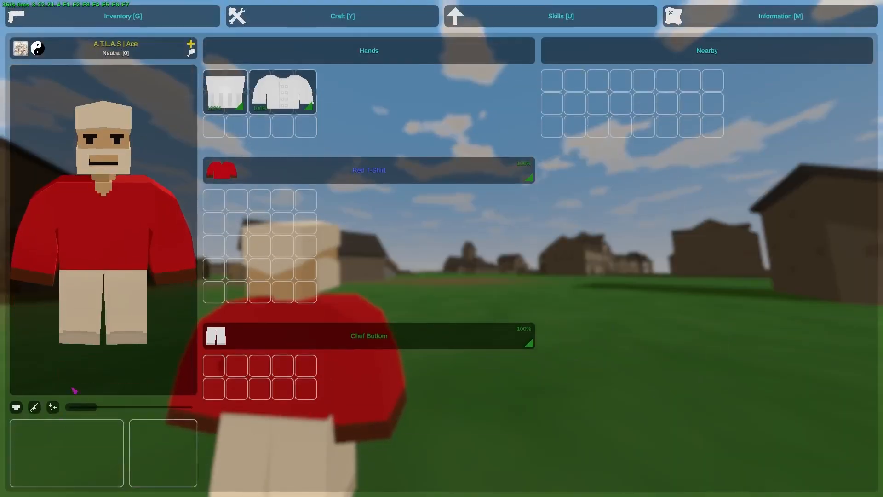
{"action": "left_click_drag", "start_coordinate": [82, 408], "coordinate": [123, 407]}
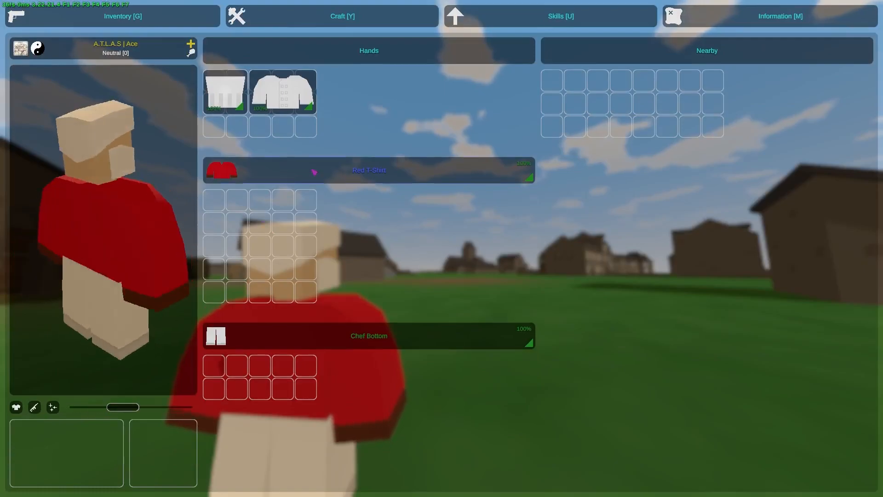
{"action": "double_click", "coordinate": [381, 177]}
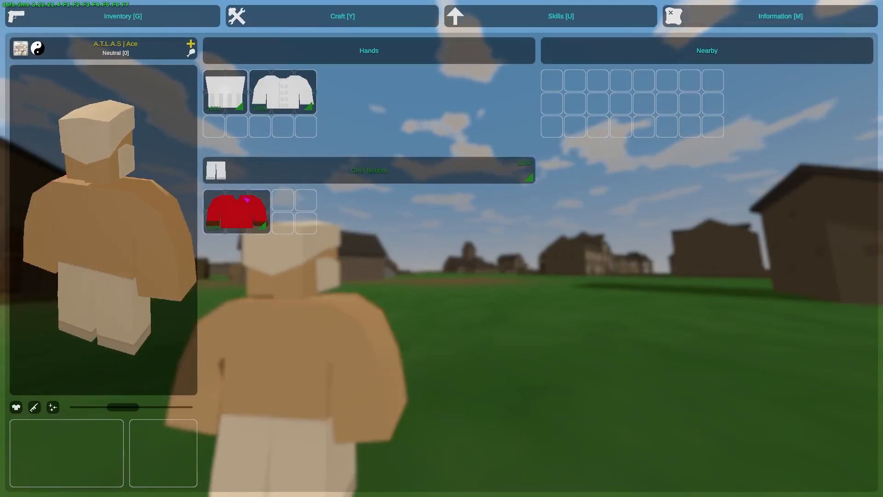